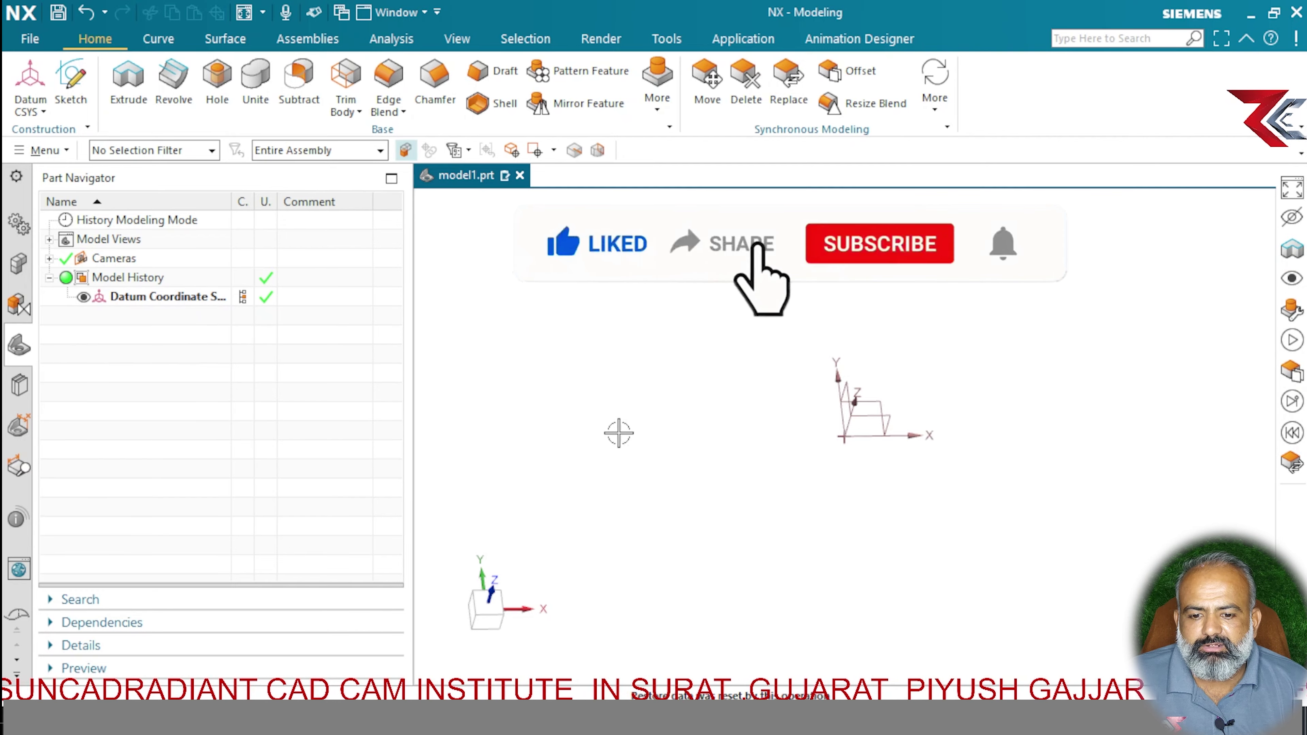
Widen the feature name column and examine the planes and axes of the default datum coordinate system
middle_click_drag(619, 432, 554, 388)
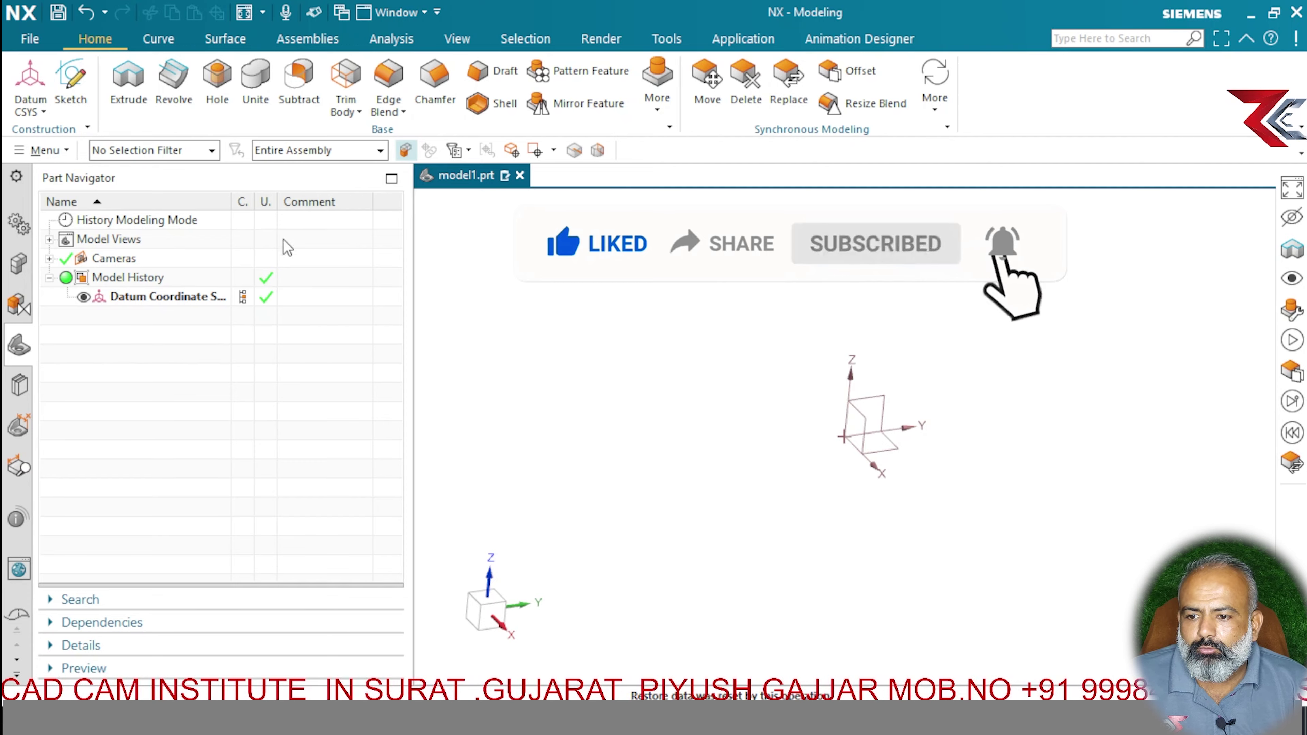
left_click_drag(231, 202, 307, 206)
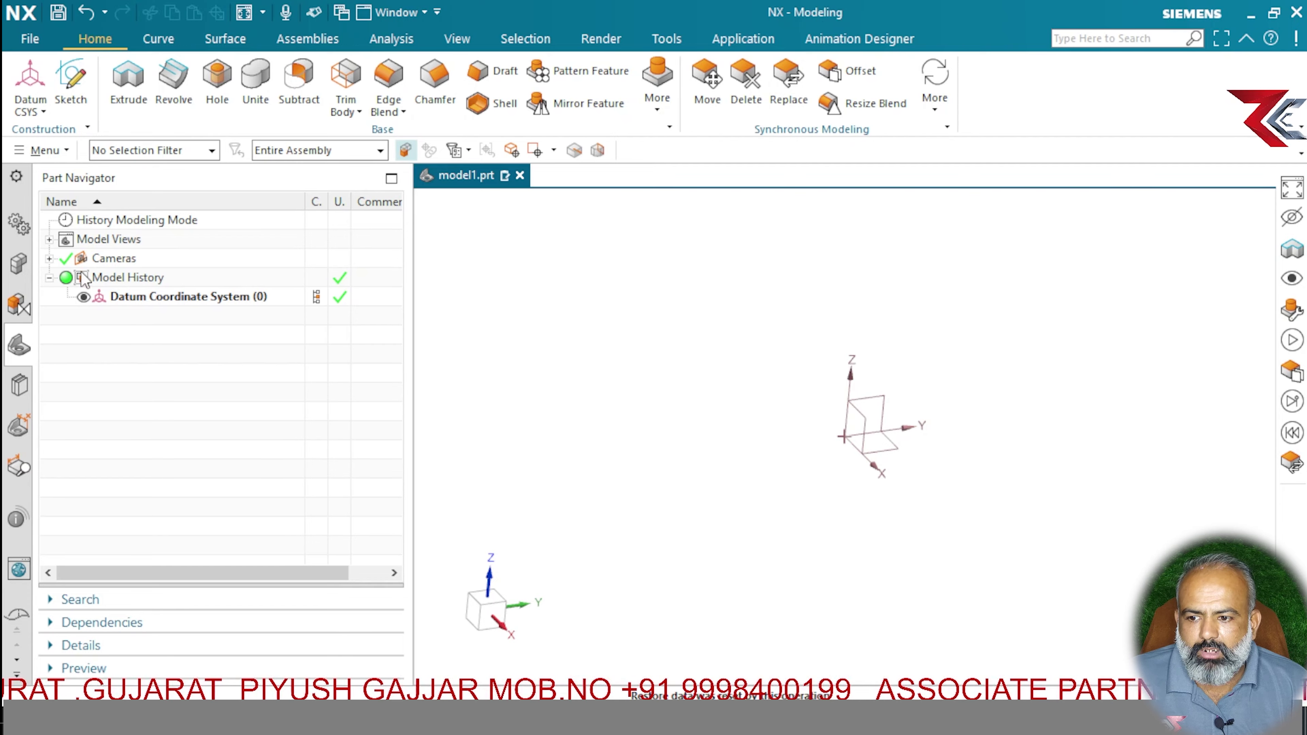
left_click(205, 297)
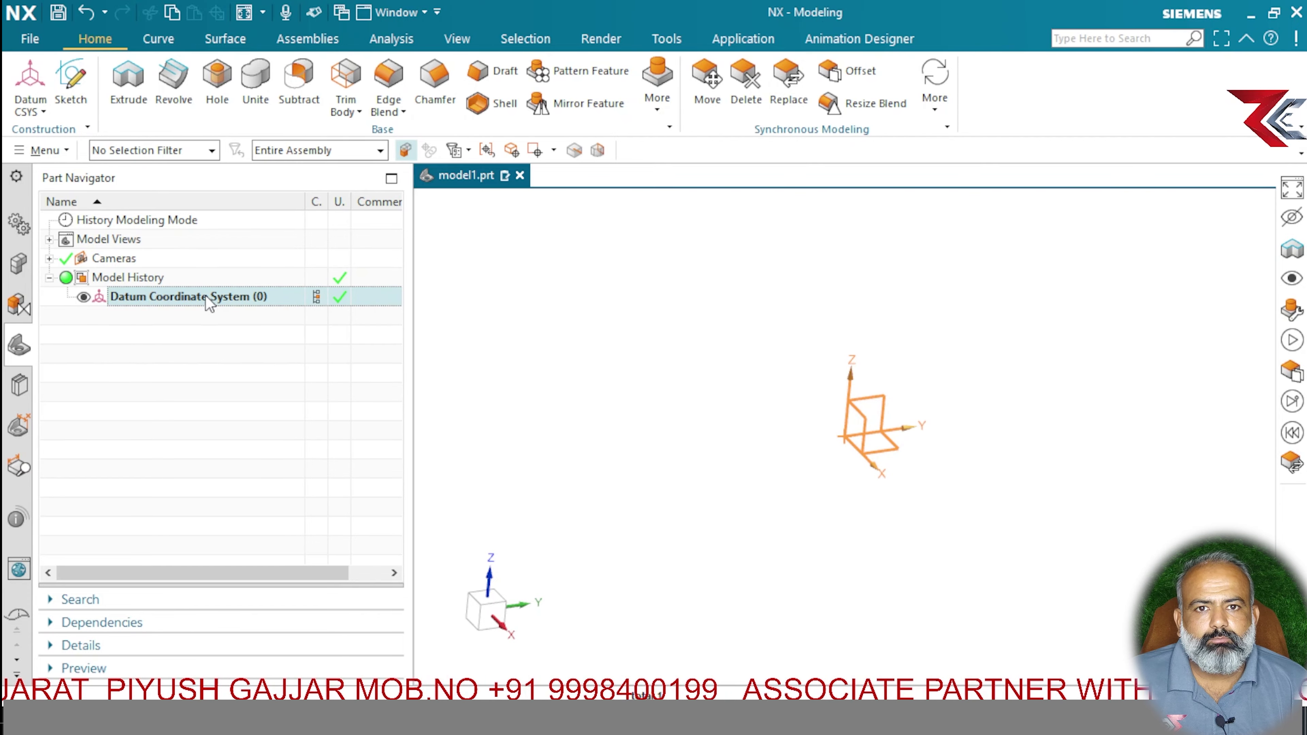
left_click(212, 331)
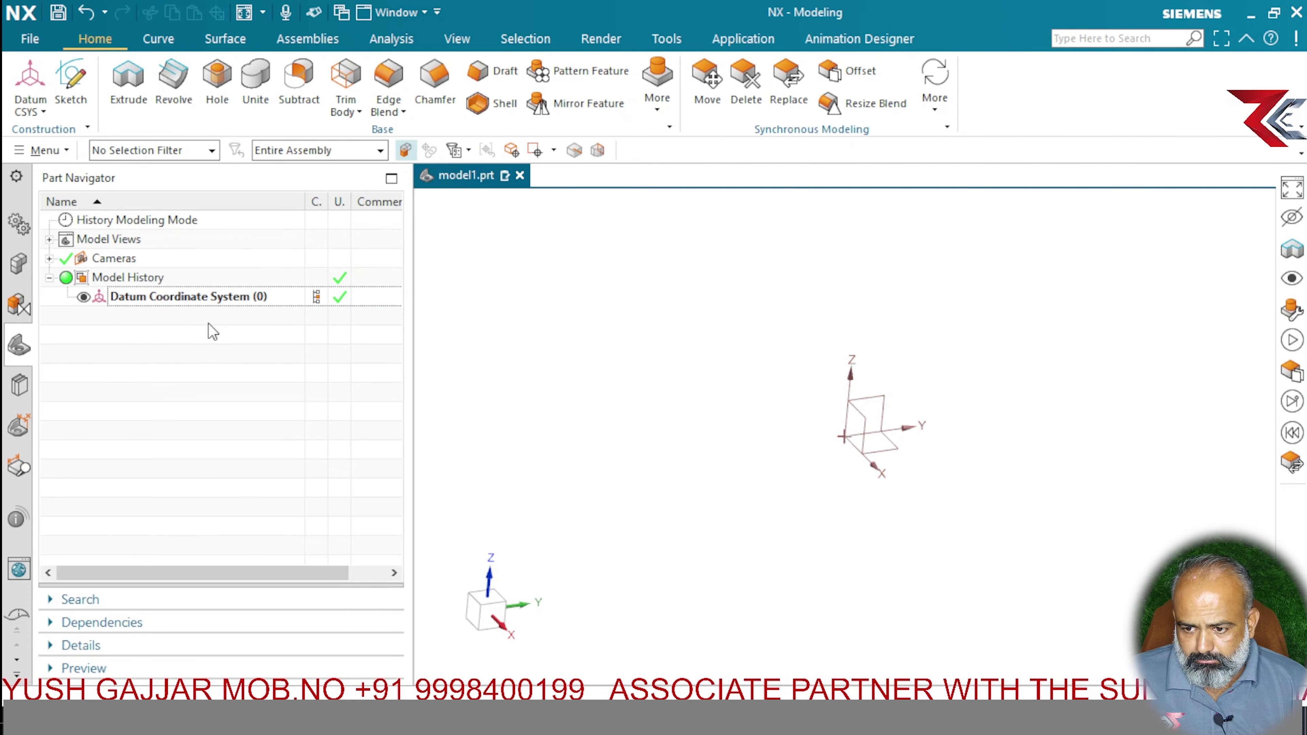
left_click(231, 300)
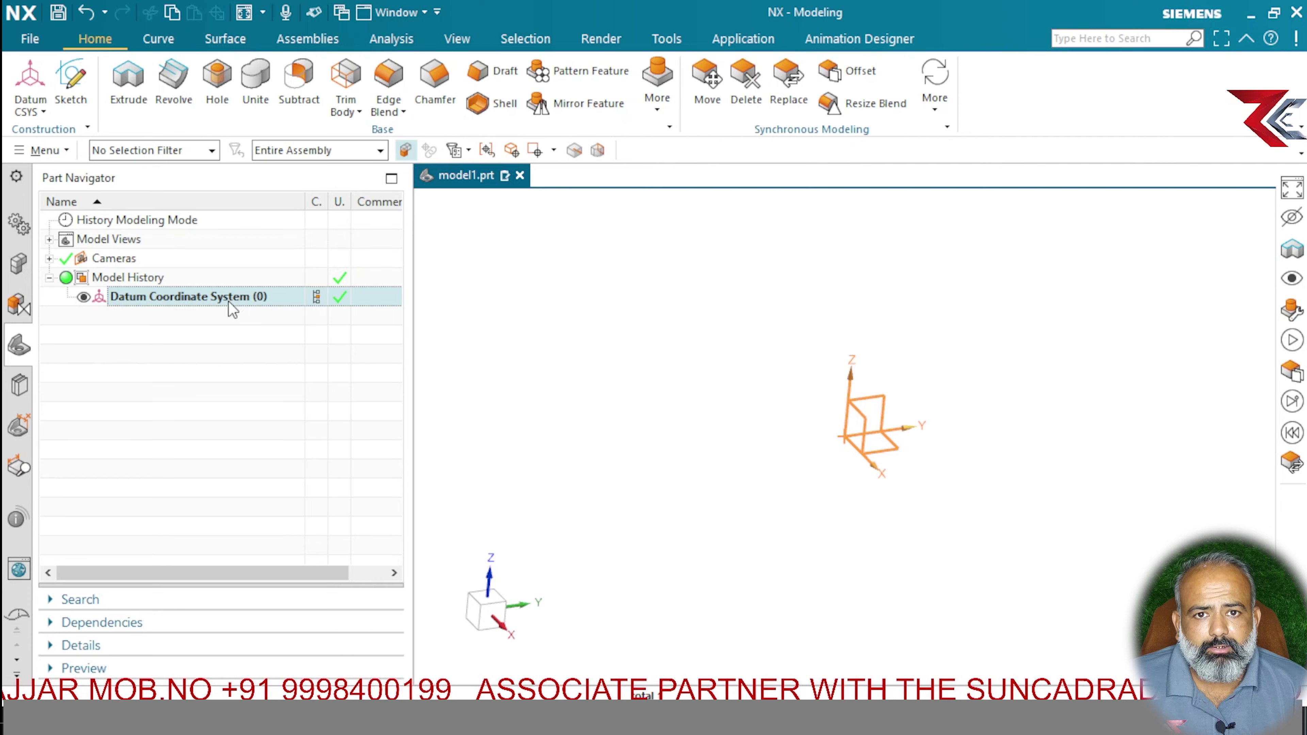
mouse_move(741, 444)
middle_mouse_down()
mouse_move(762, 467)
mouse_move(749, 467)
mouse_move(761, 457)
middle_mouse_up()
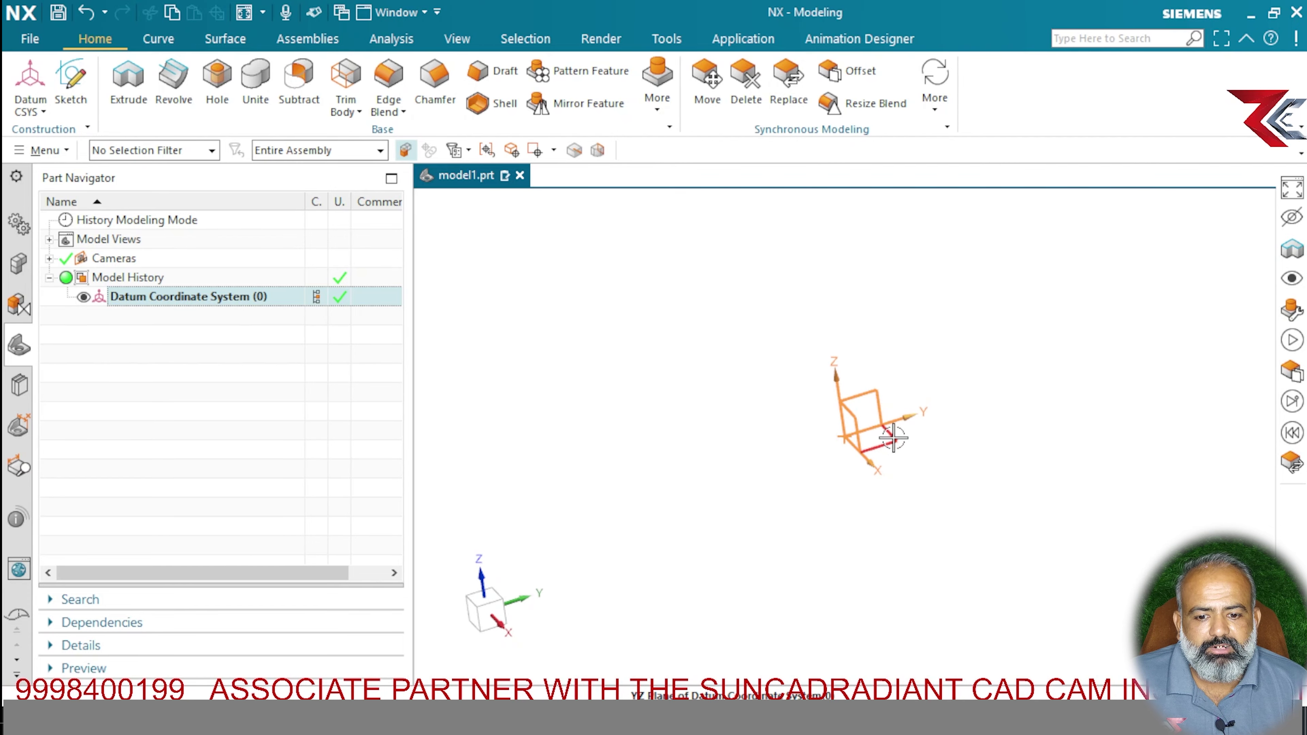
middle_click_drag(863, 430, 936, 429)
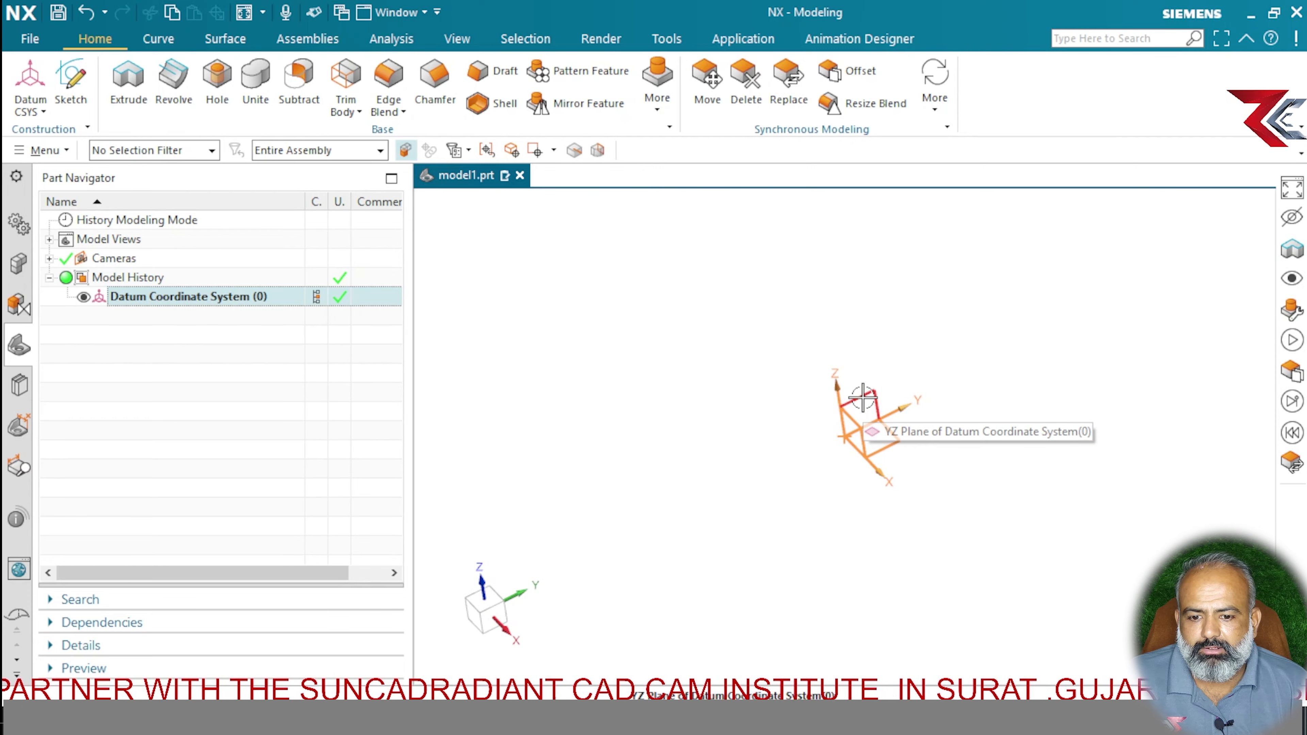
left_click(570, 396)
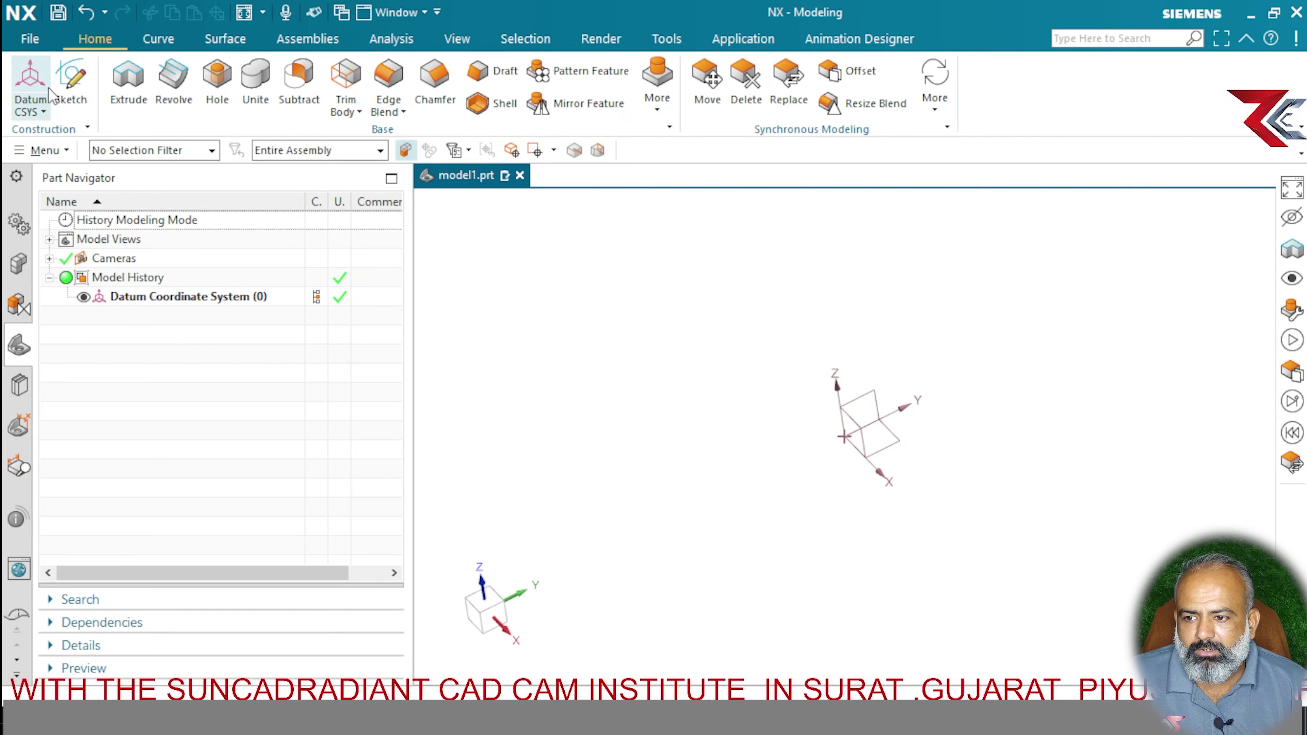
Inspect the Top, Front and Right principal planes and create a new sketch on the Top plane
left_click(71, 90)
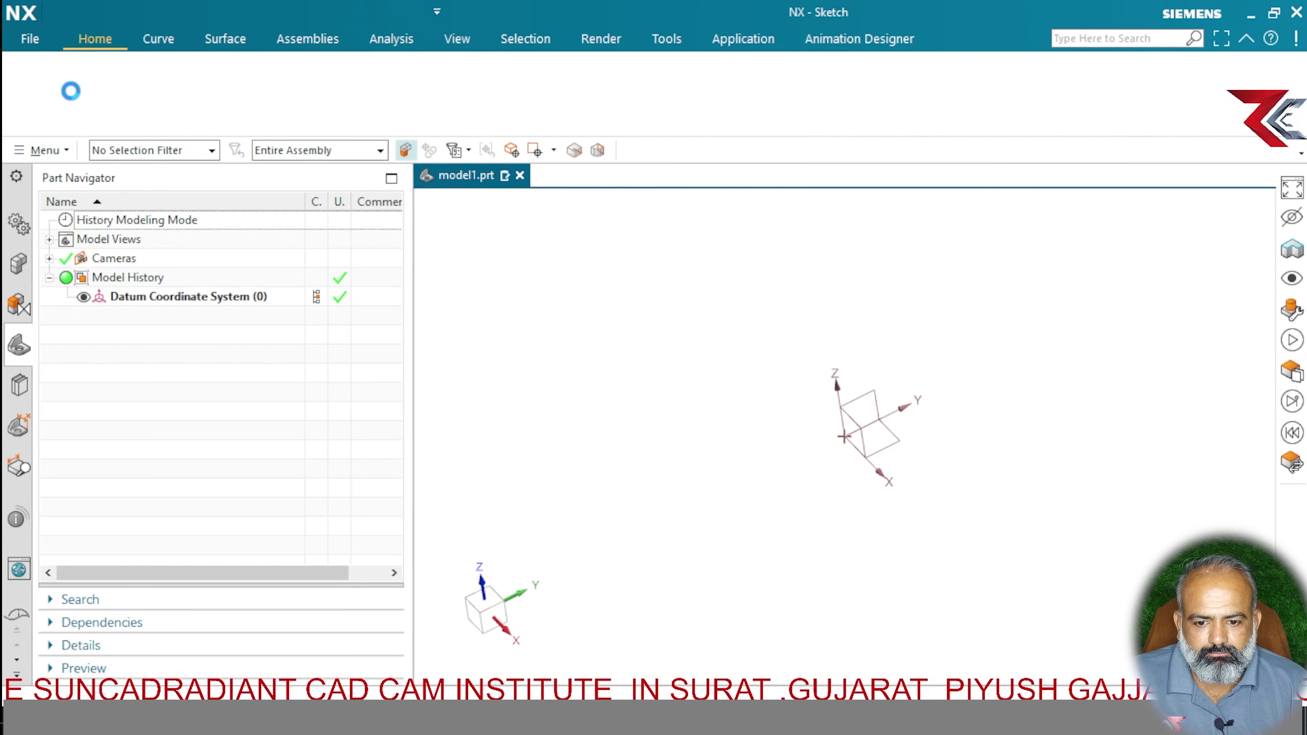
mouse_move(1045, 411)
middle_mouse_down()
mouse_move(1011, 374)
mouse_move(1030, 412)
mouse_move(1025, 401)
middle_mouse_up()
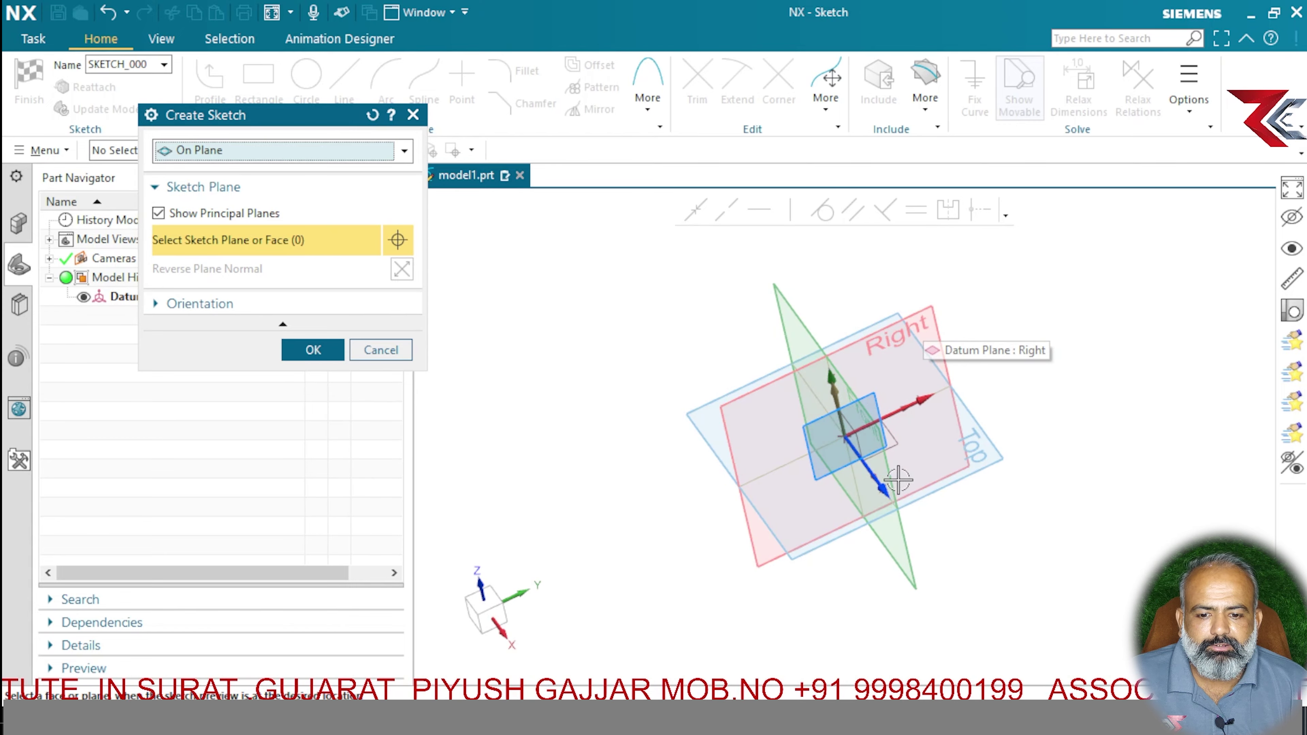
middle_click_drag(995, 473, 919, 495)
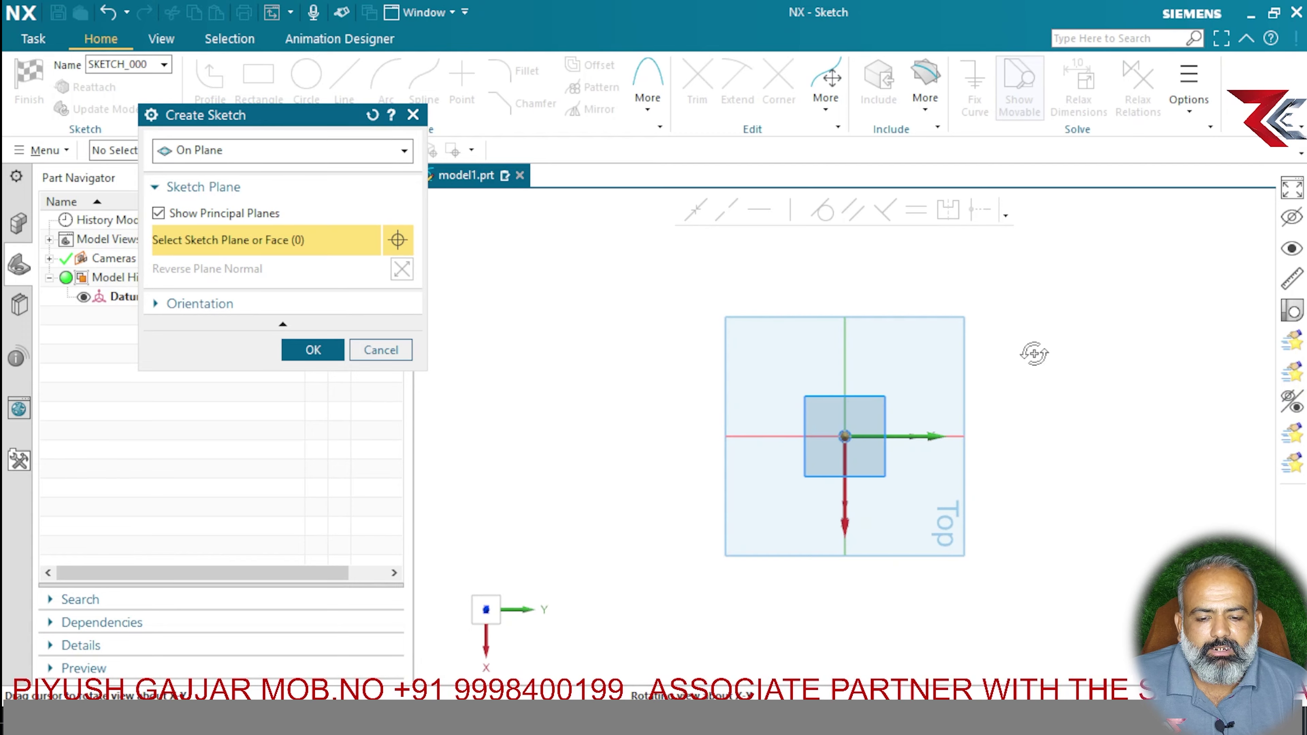
middle_click_drag(1033, 353, 985, 349)
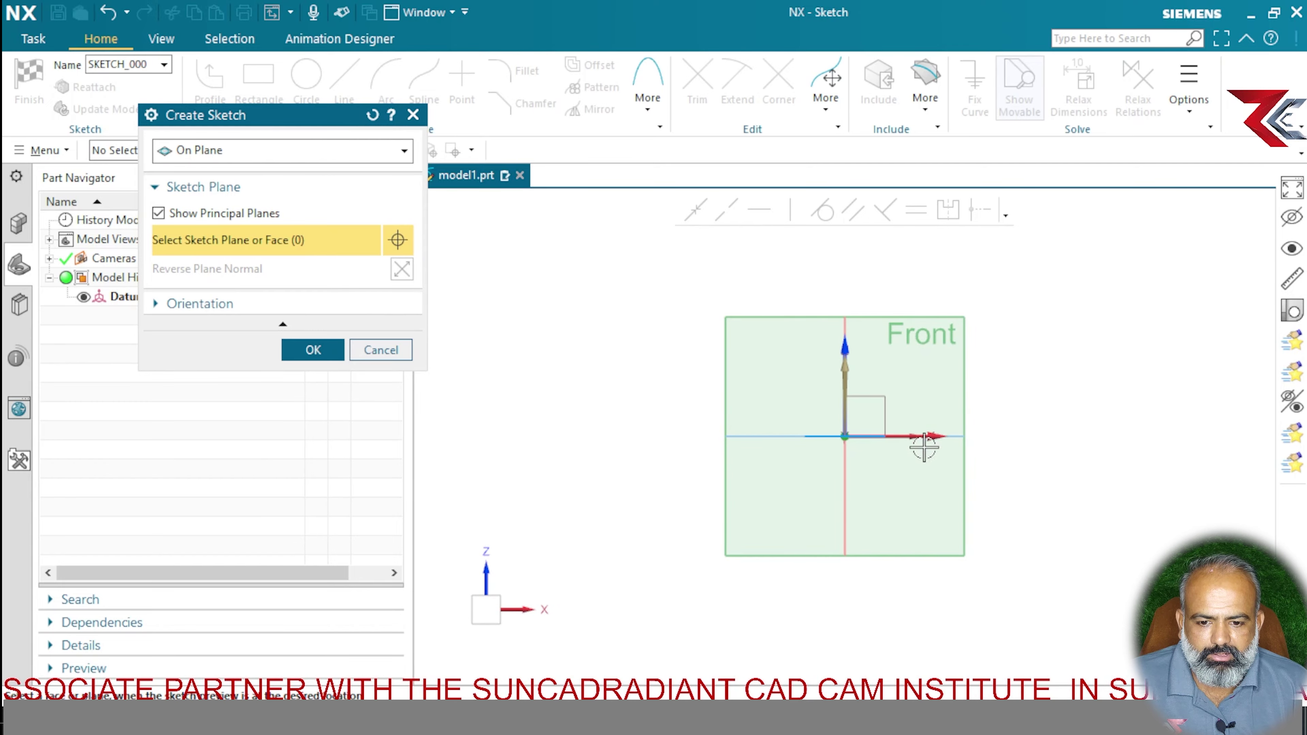
middle_click_drag(1044, 379, 919, 428)
key("F8")
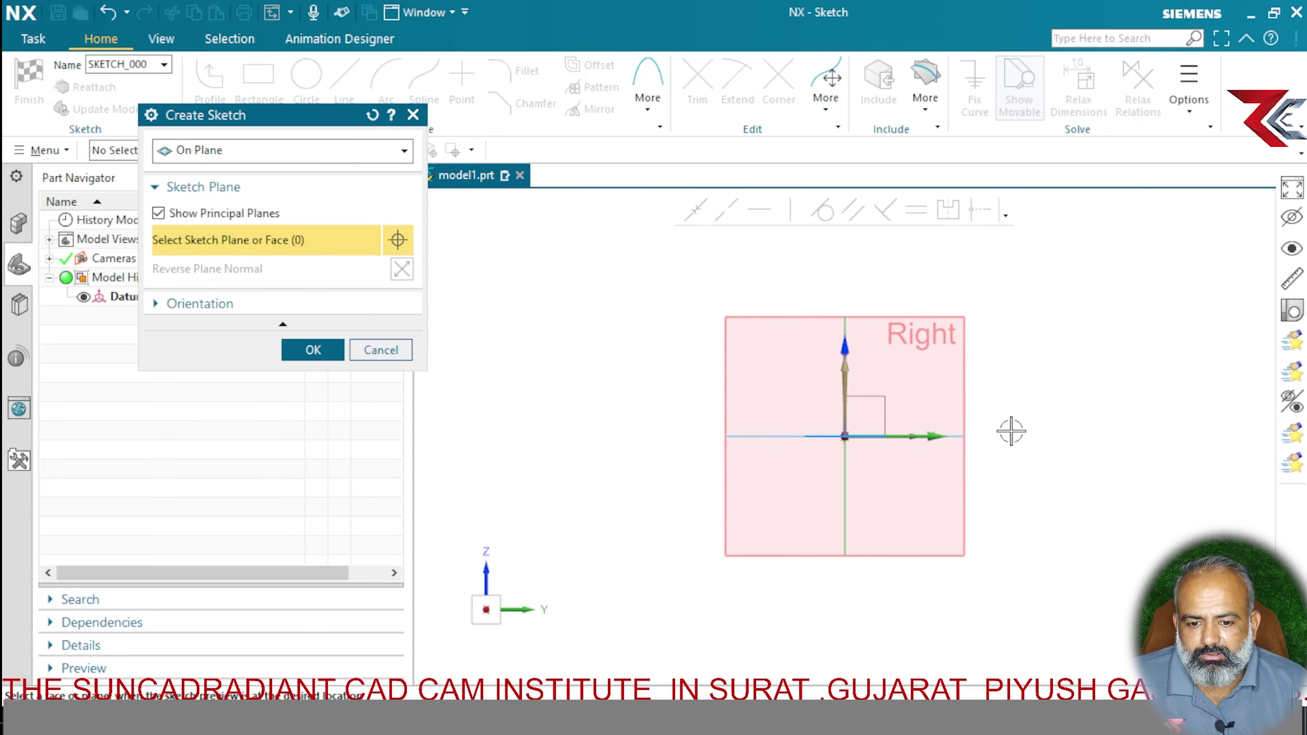
key("Home")
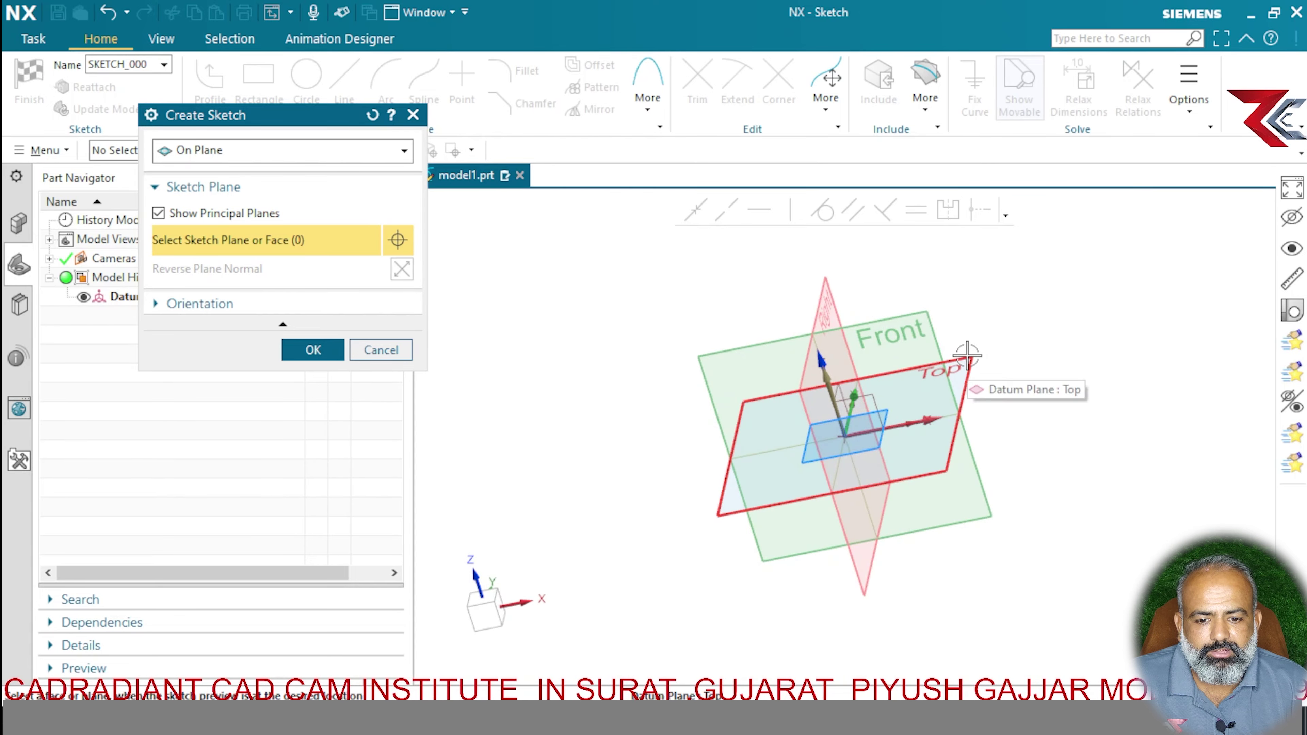
left_click(968, 356)
left_click(309, 349)
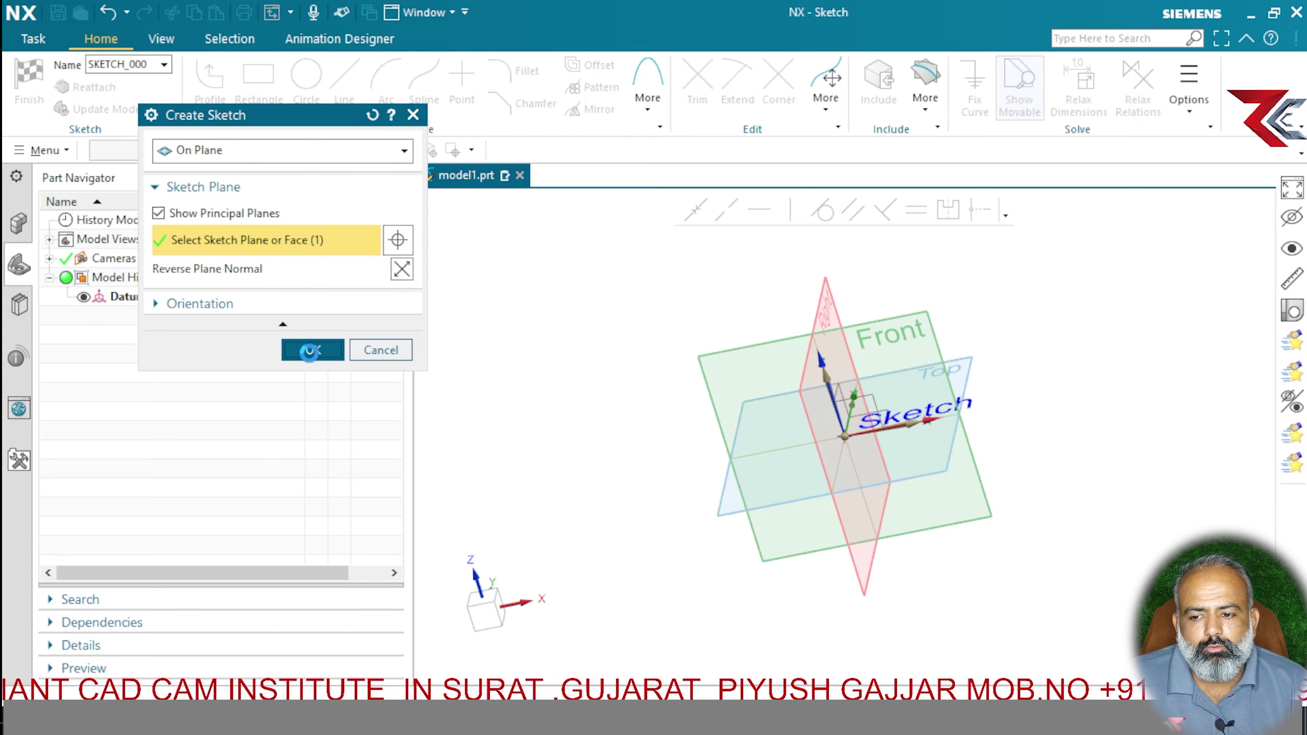
Sketch a two-point rectangle enclosing the origin and finish the sketch
left_click(251, 88)
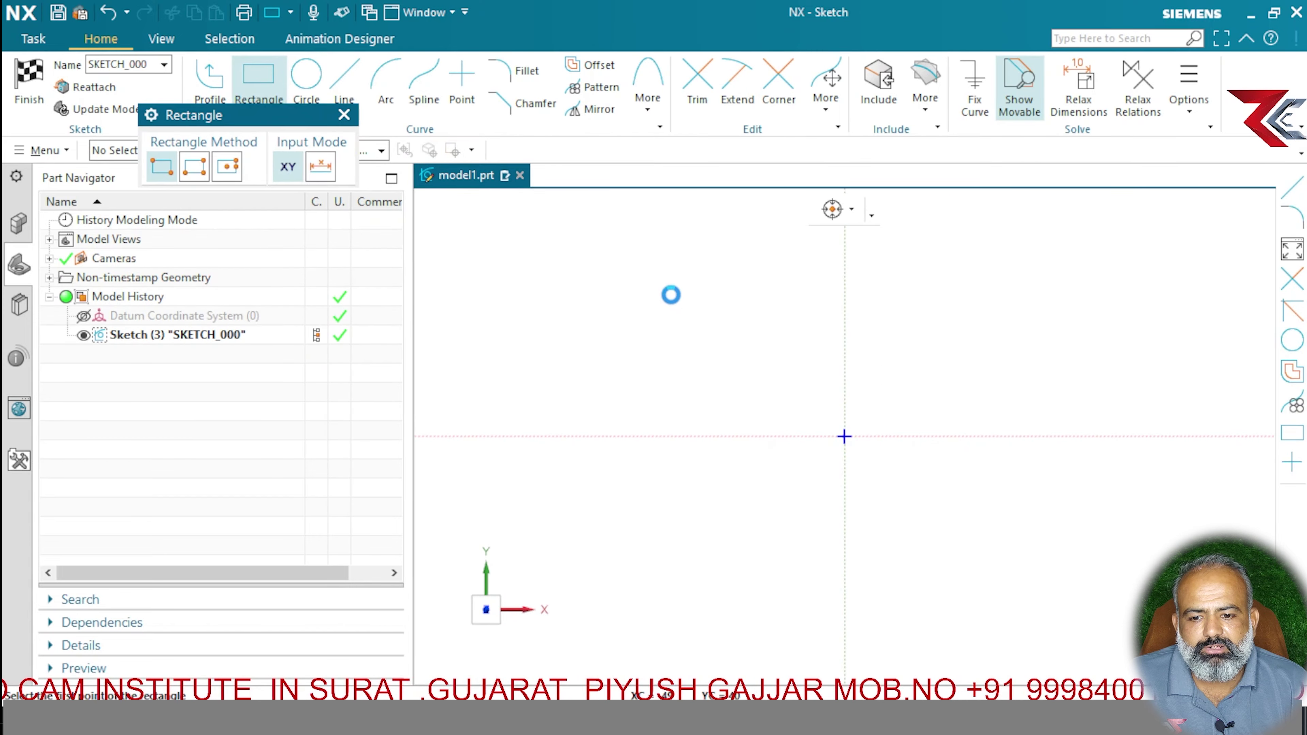
left_click(671, 296)
left_click(1005, 556)
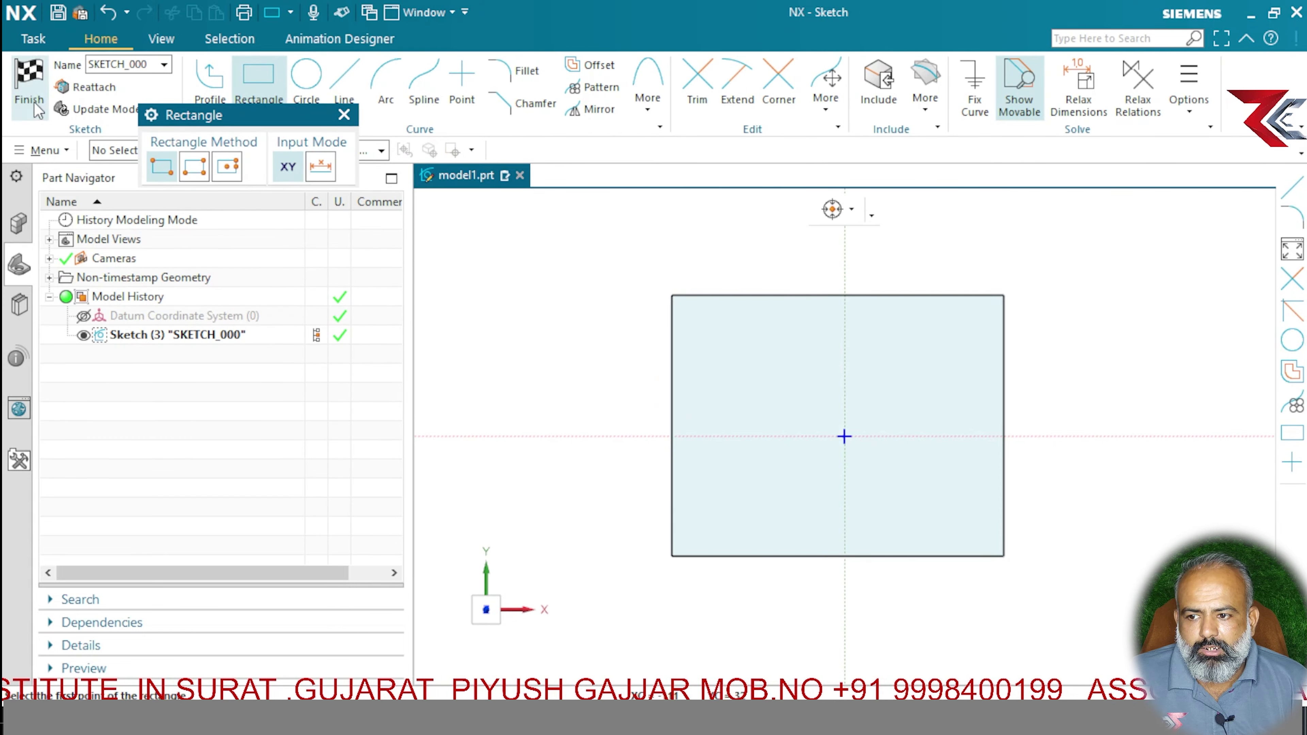
left_click(30, 83)
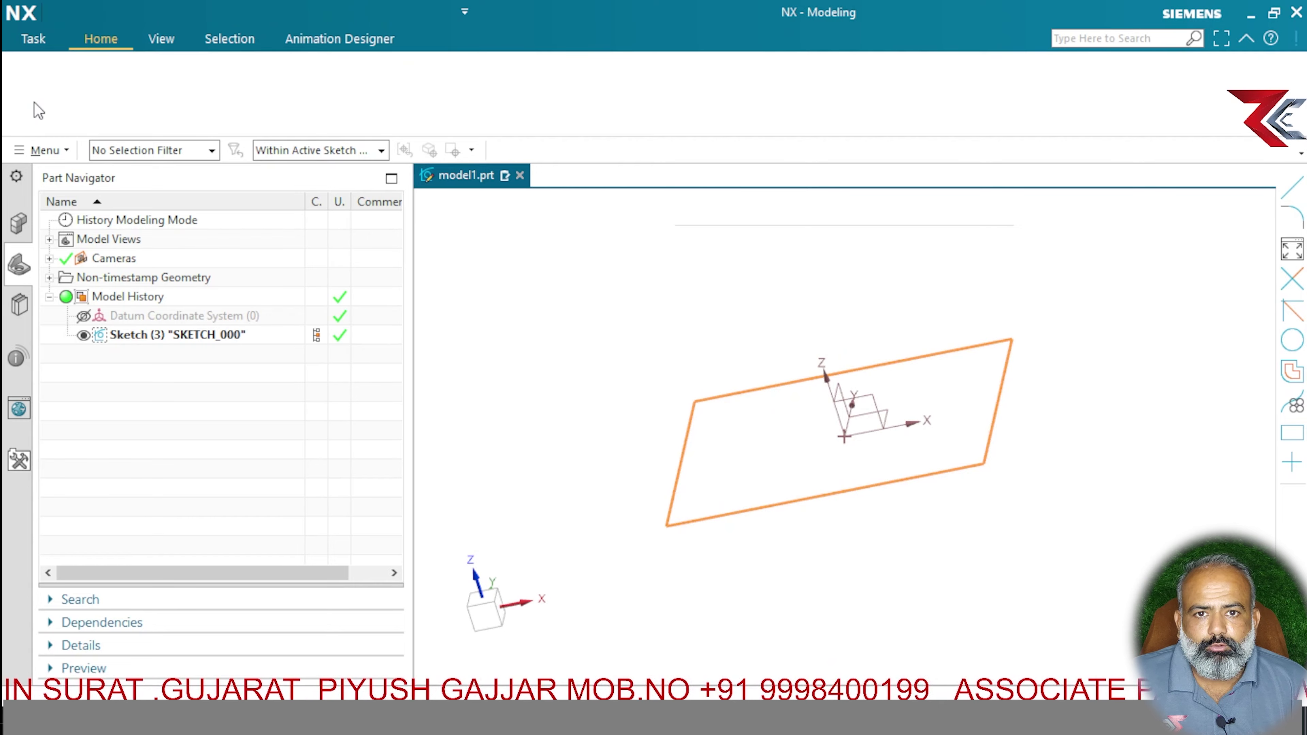
left_click(306, 480)
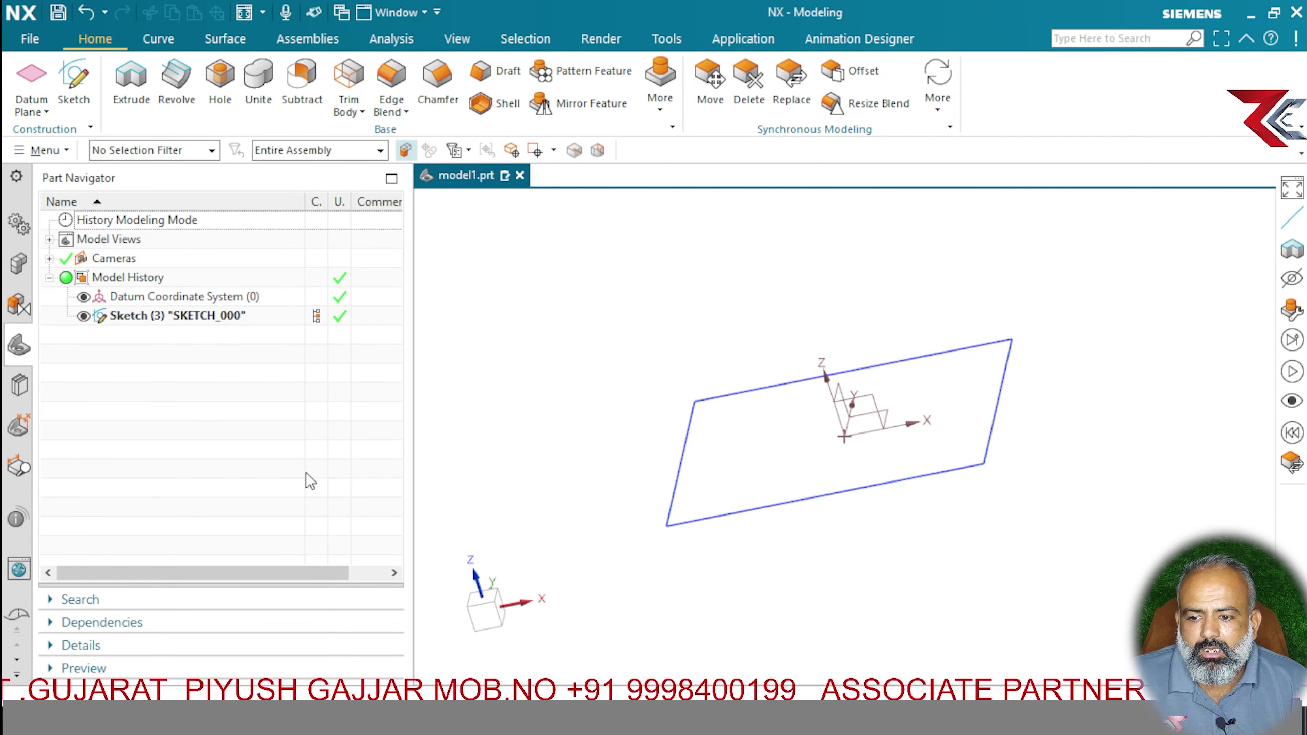
Create a datum coordinate system of type Absolute CSYS and hide the original Datum Coordinate System (0)
mouse_move(871, 460)
middle_mouse_down()
mouse_move(907, 464)
mouse_move(897, 461)
mouse_move(893, 496)
mouse_move(914, 532)
middle_mouse_up()
left_click(45, 112)
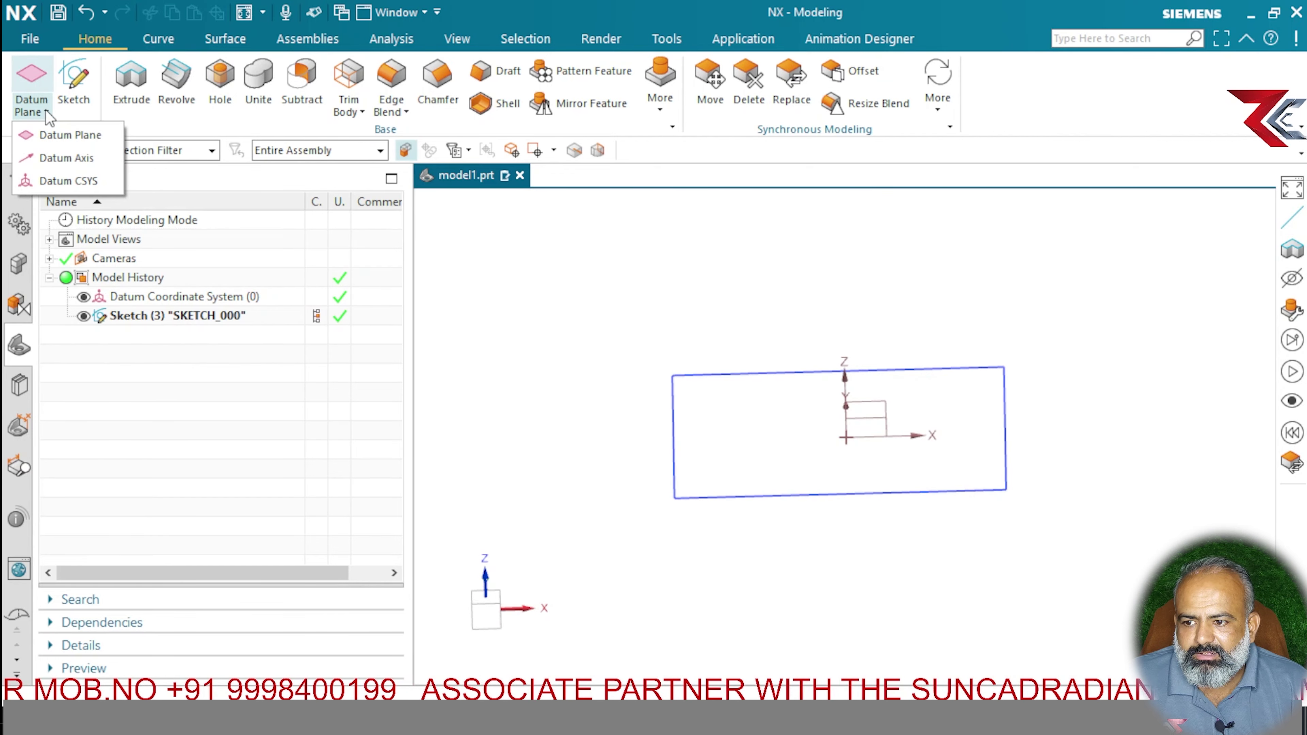
left_click(74, 182)
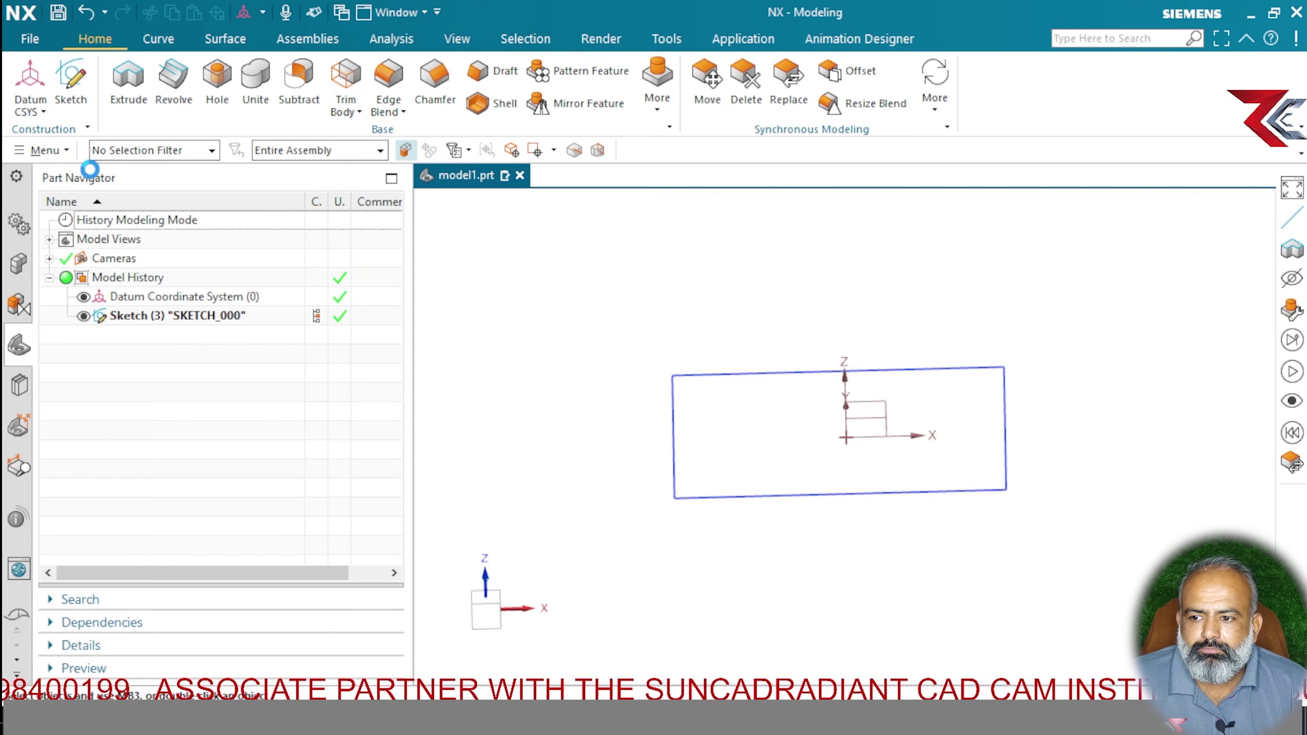
key("F8")
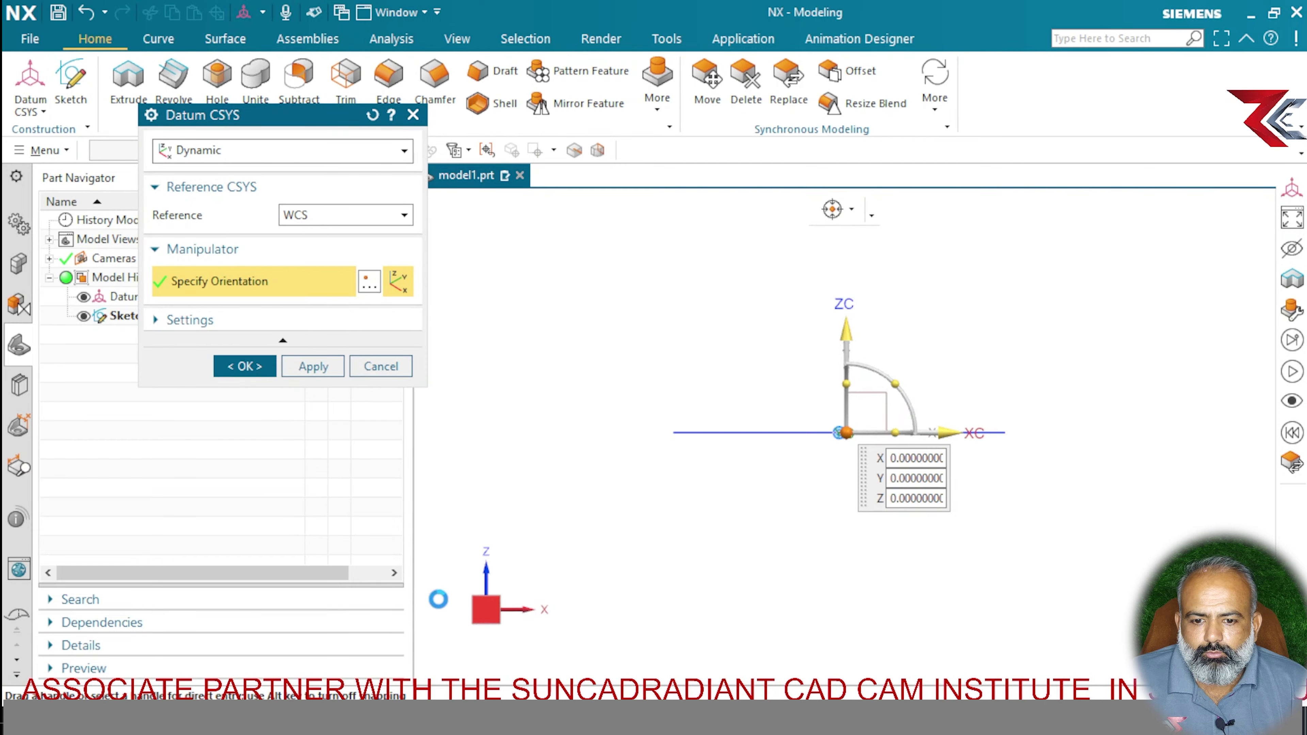
left_click(230, 151)
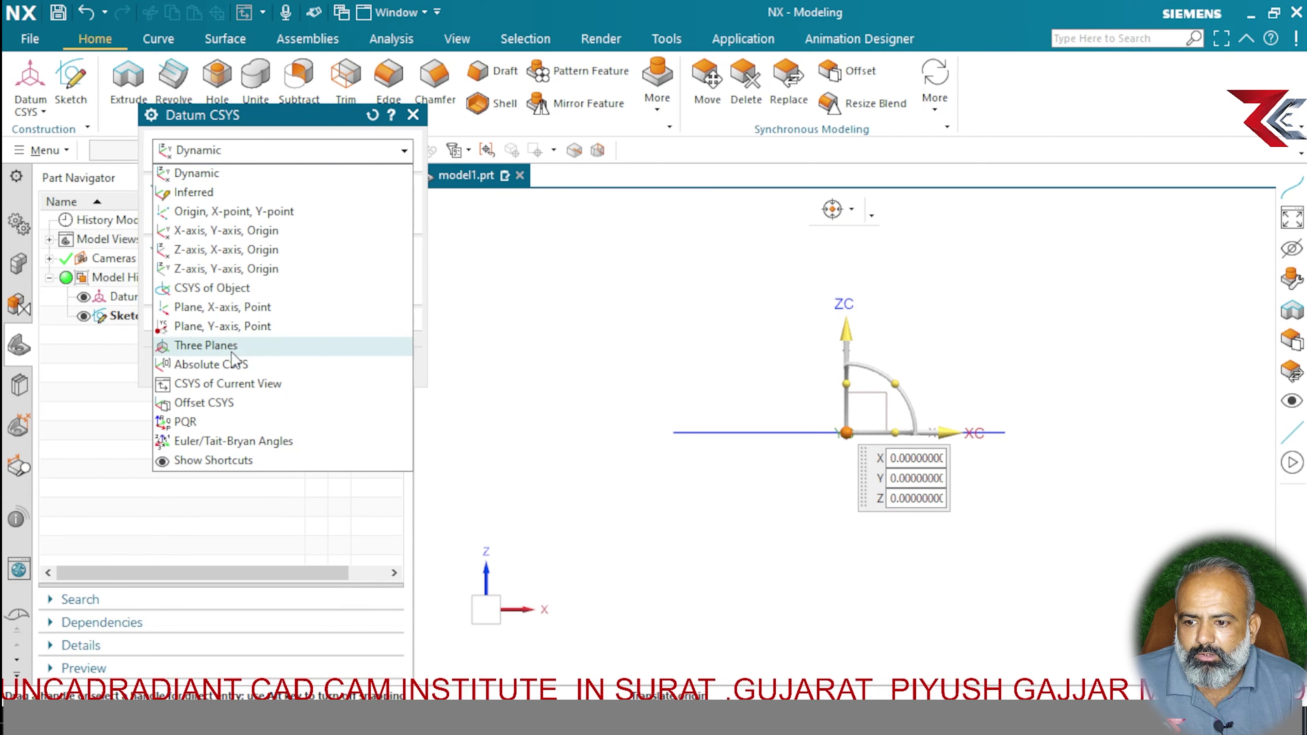
left_click(232, 365)
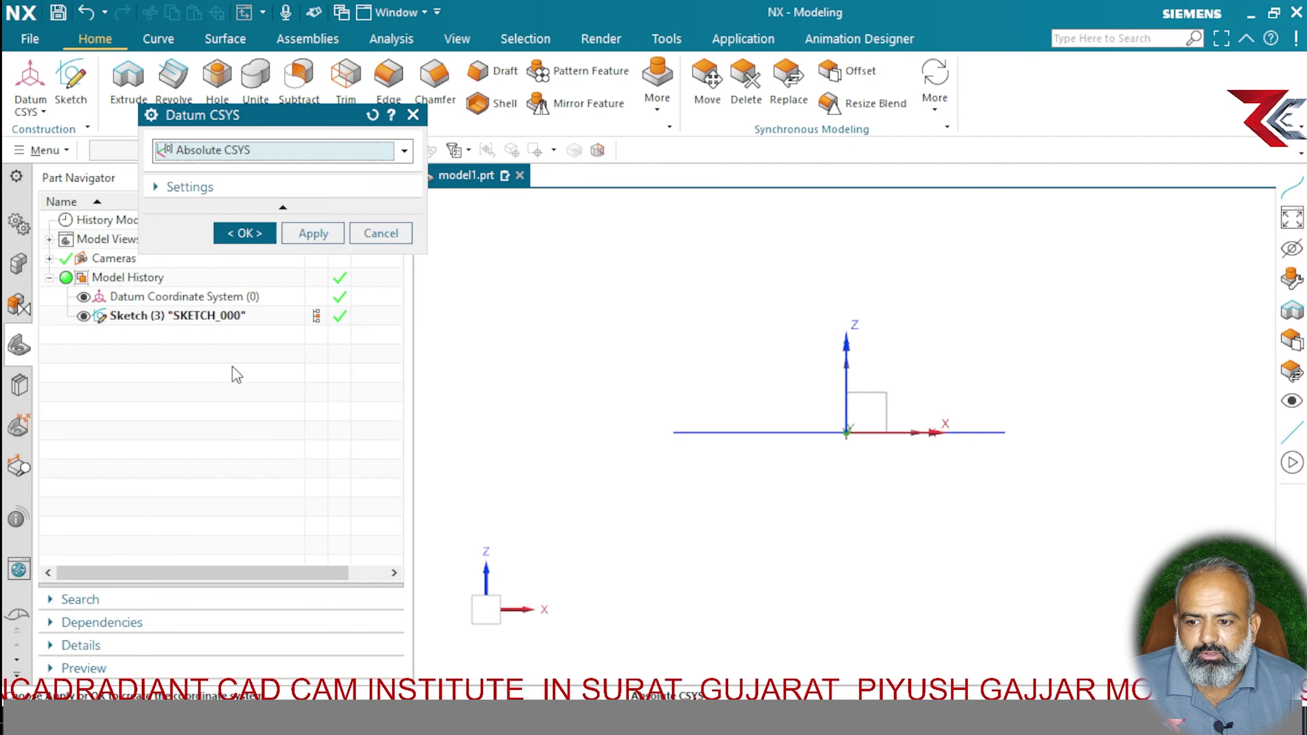
left_click(230, 238)
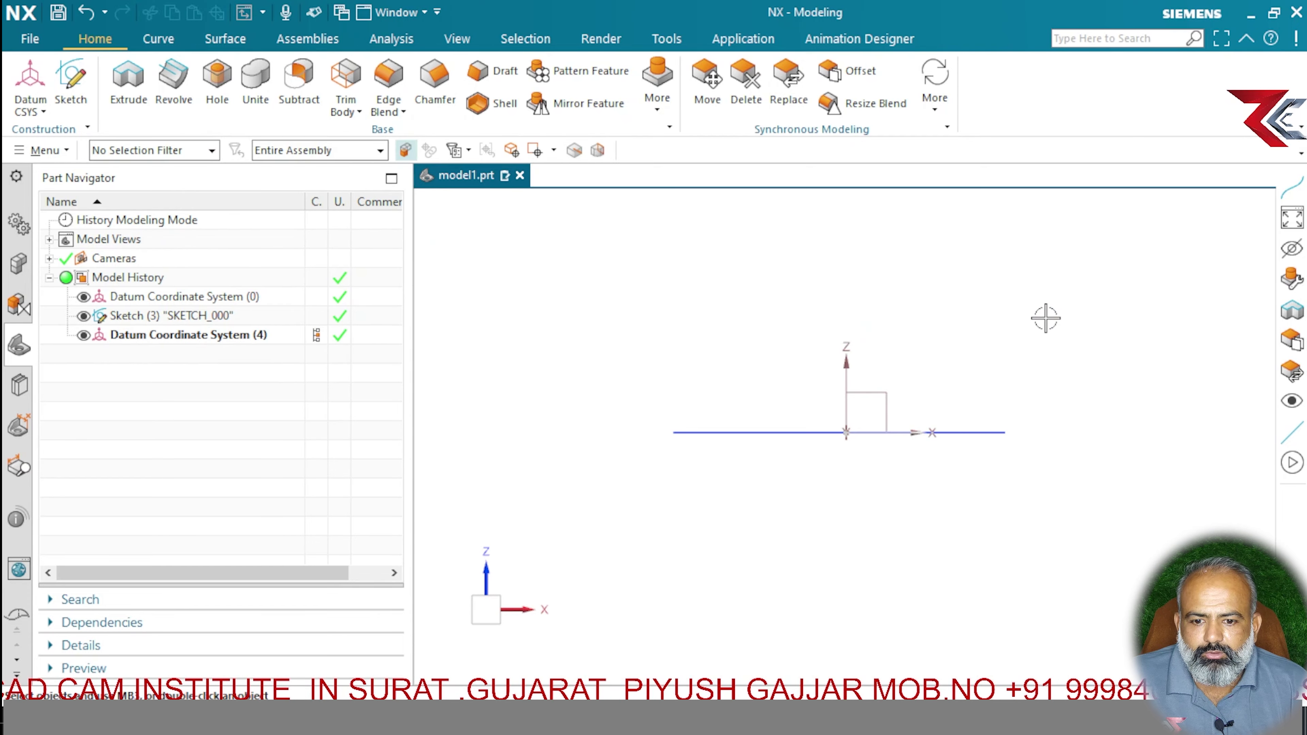
middle_click_drag(972, 304, 998, 342)
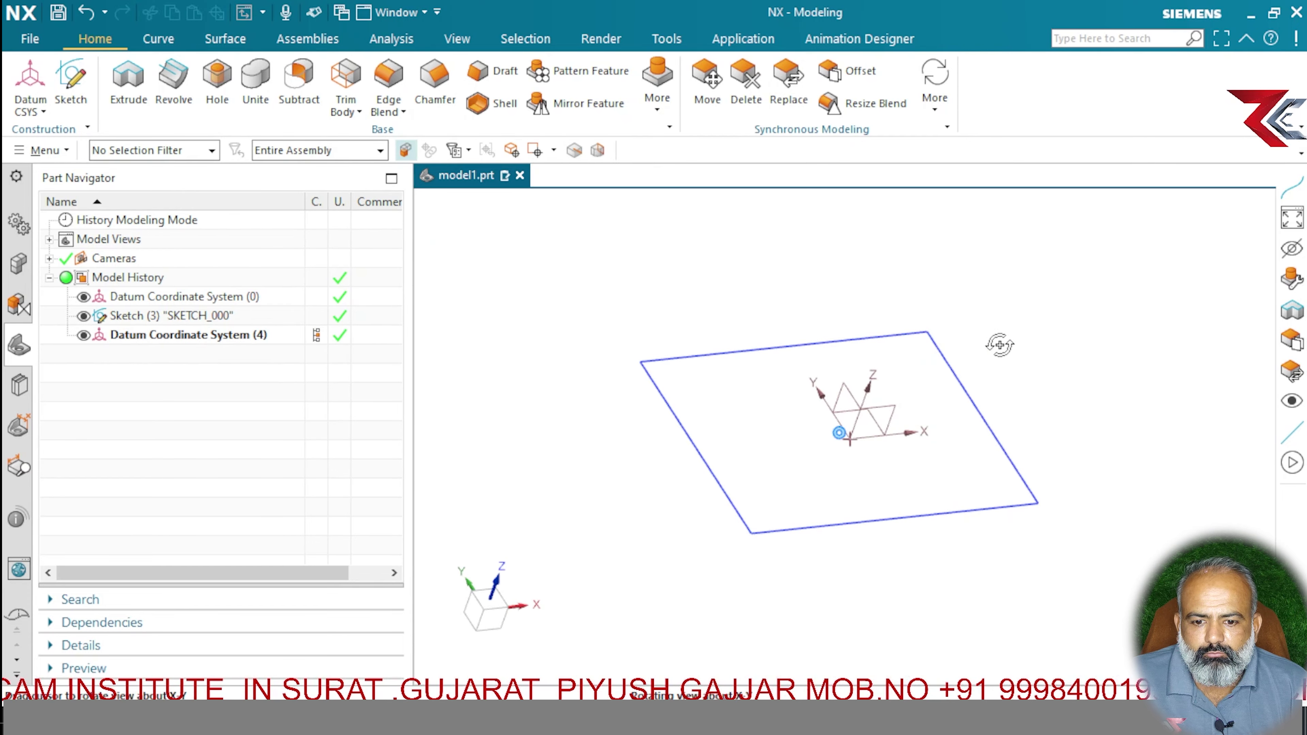
left_click(82, 297)
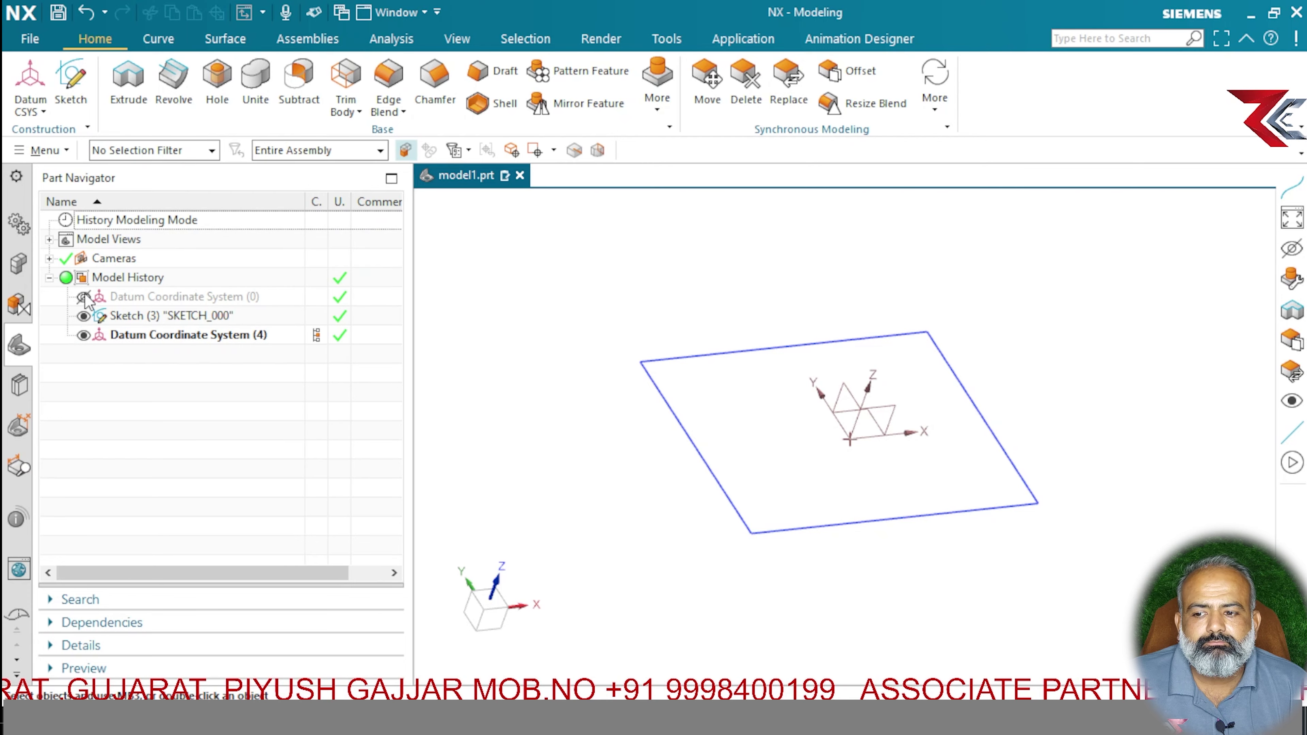
Edit the new absolute datum coordinate system and set its scale factor to 2.5
double_click(161, 336)
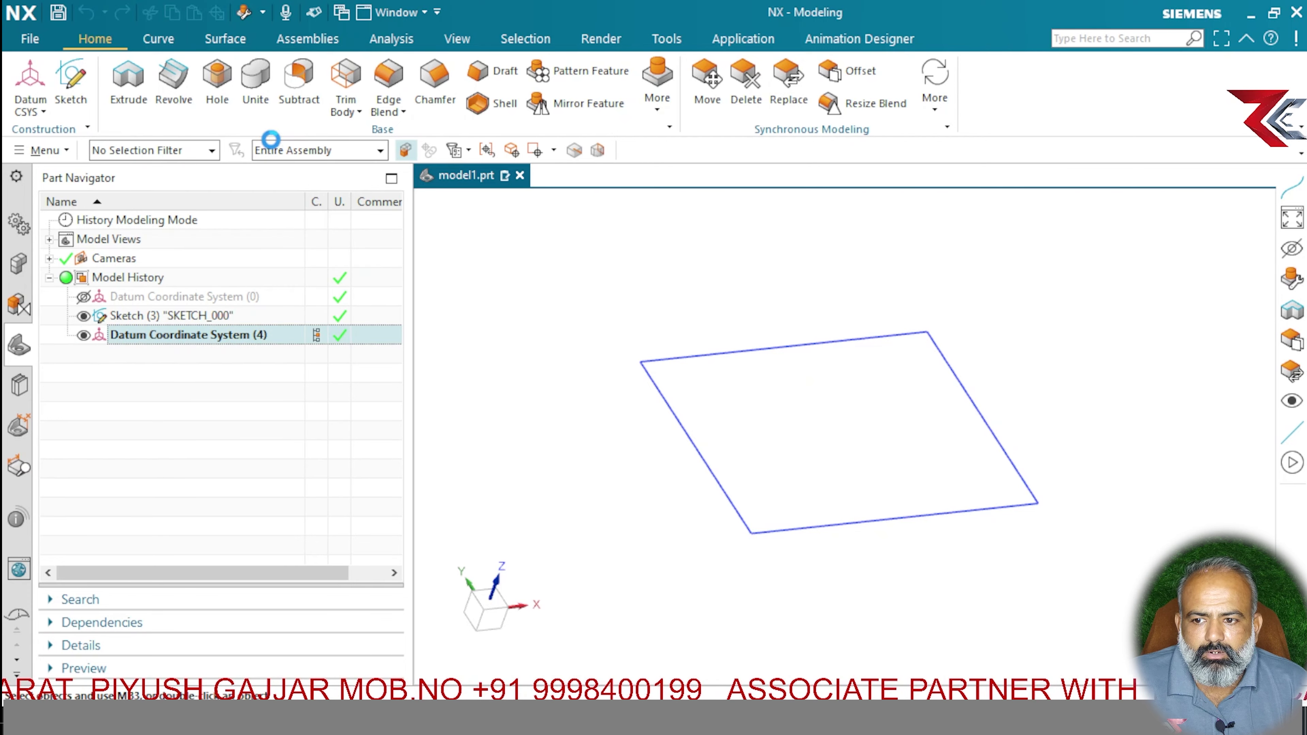
left_click(281, 151)
left_click(281, 150)
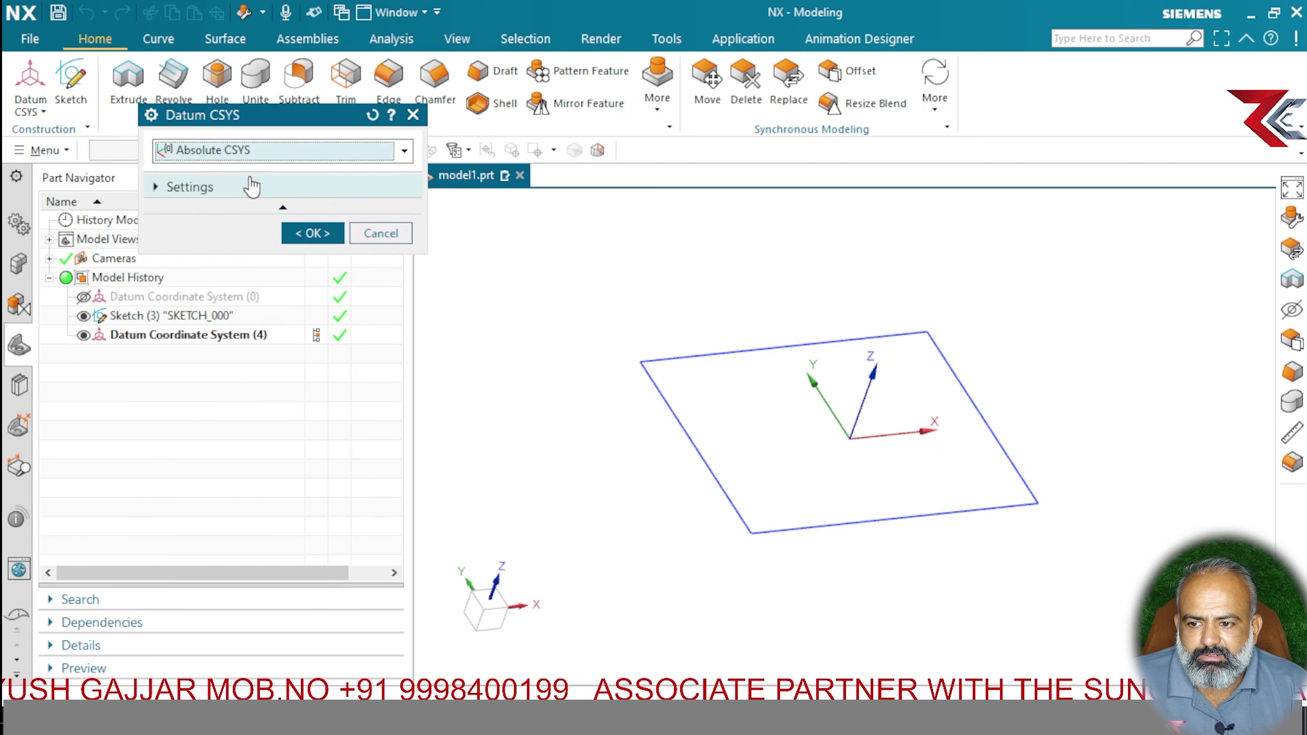
left_click(252, 184)
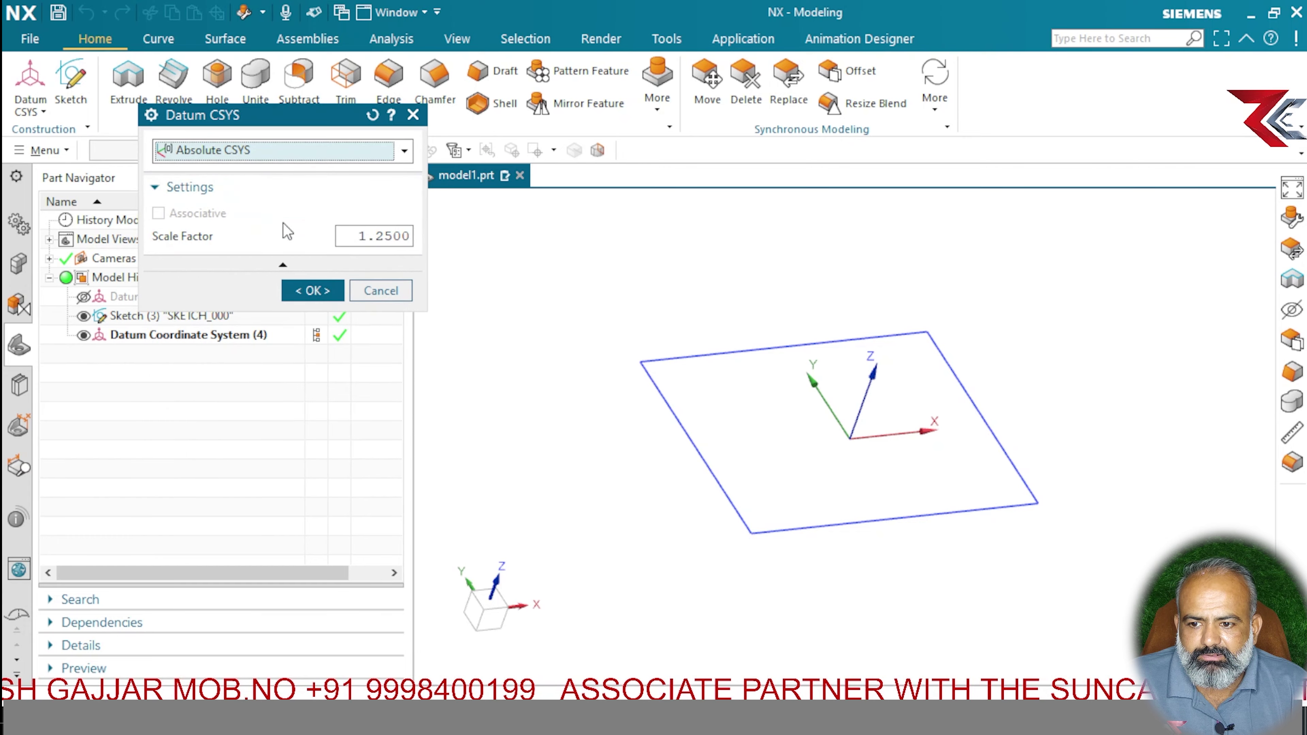
double_click(365, 238)
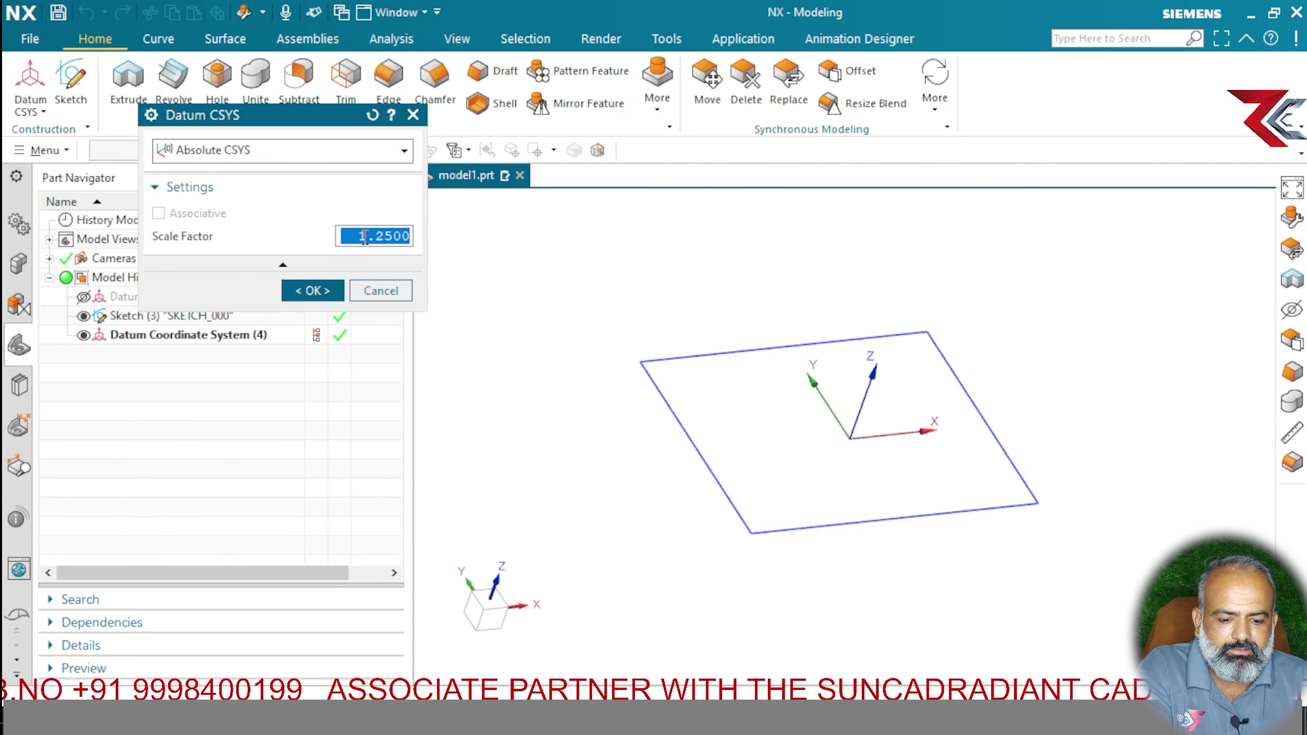
type("2.5")
key("Return")
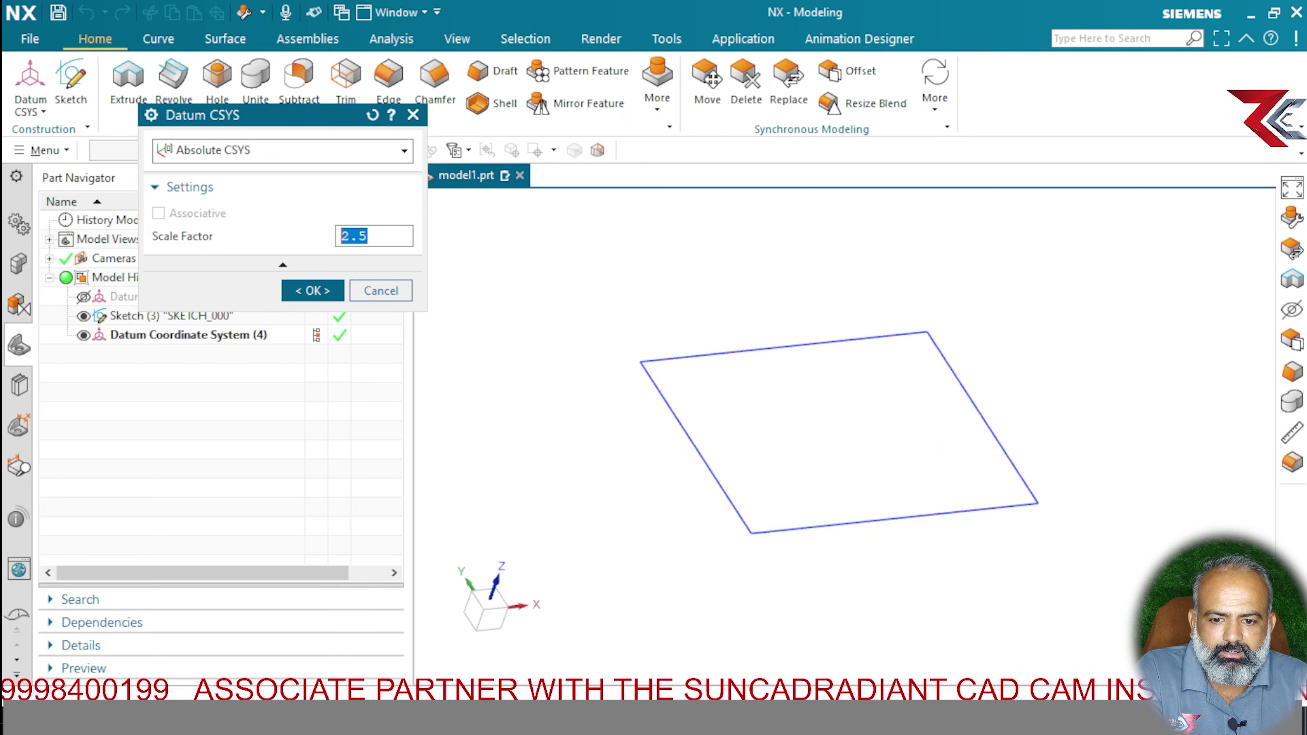
scroll(826, 431, "up", 3)
key("ctrl+f")
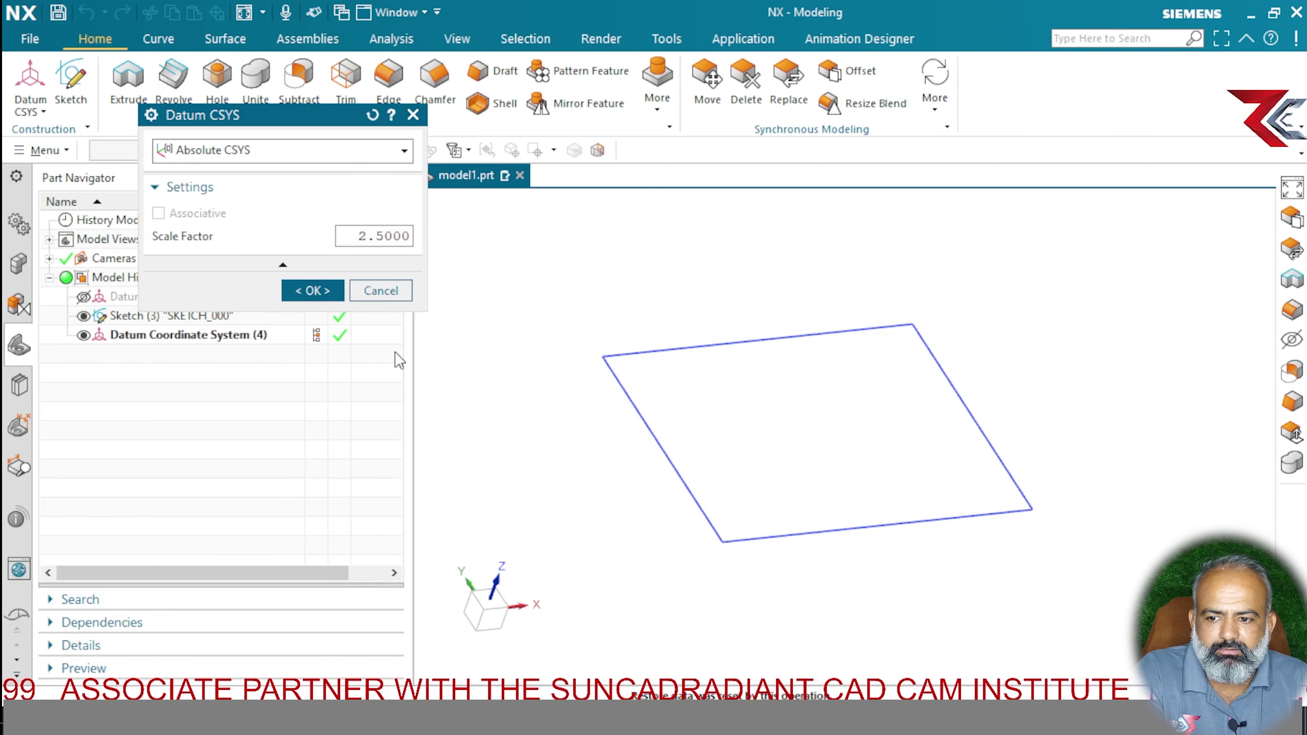
left_click(318, 297)
mouse_move(762, 412)
middle_mouse_down()
mouse_move(756, 363)
mouse_move(771, 410)
mouse_move(752, 402)
middle_mouse_up()
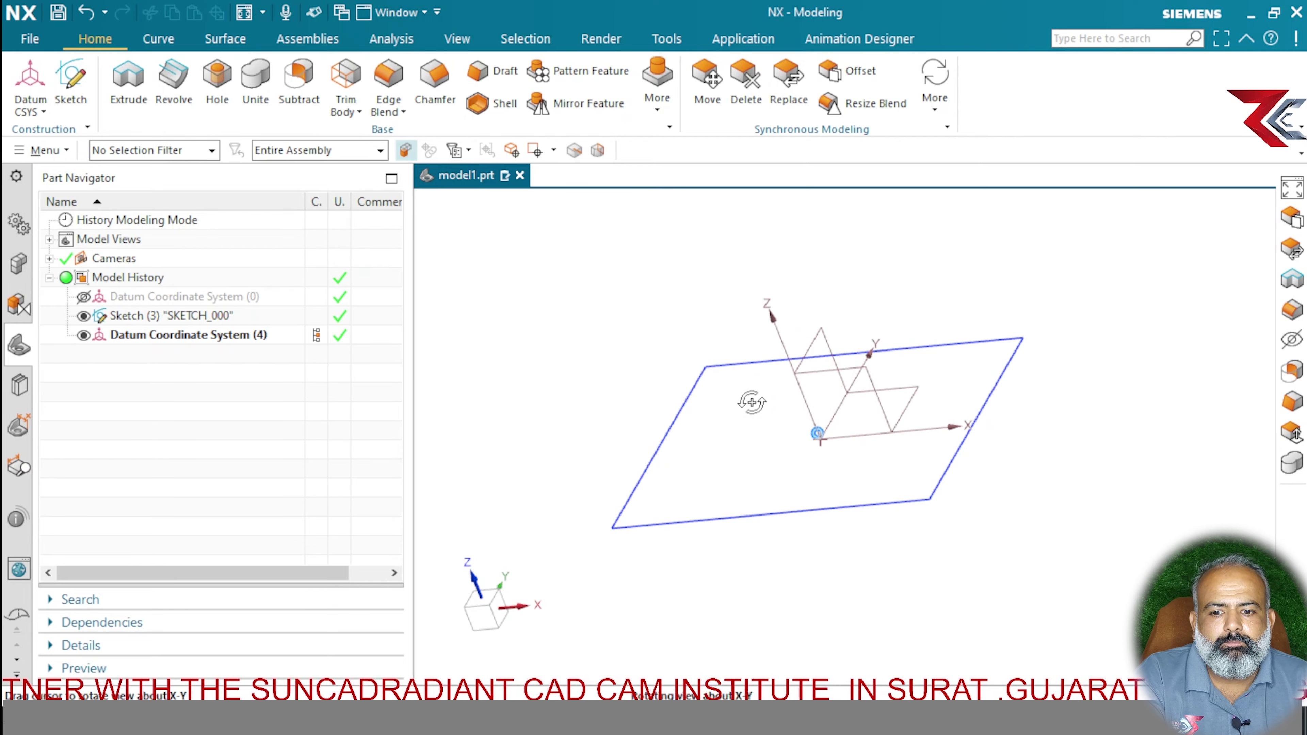
Delete the added absolute datum coordinate system from the model
right_click(848, 385)
left_click(984, 359)
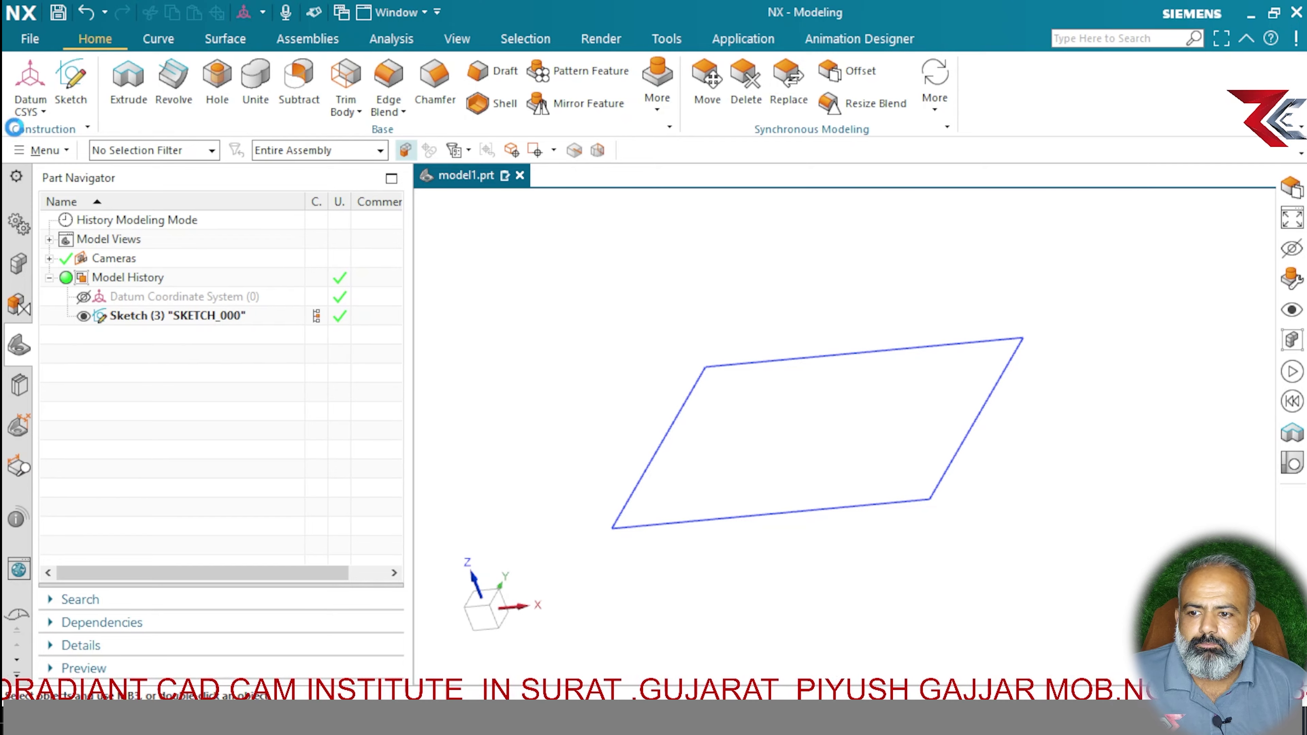
Set up a Dynamic datum coordinate system with WCS reference and rotate its orientation 90 degrees about the YC axis
scroll(919, 428, "down", 2)
middle_click_drag(662, 445, 772, 444)
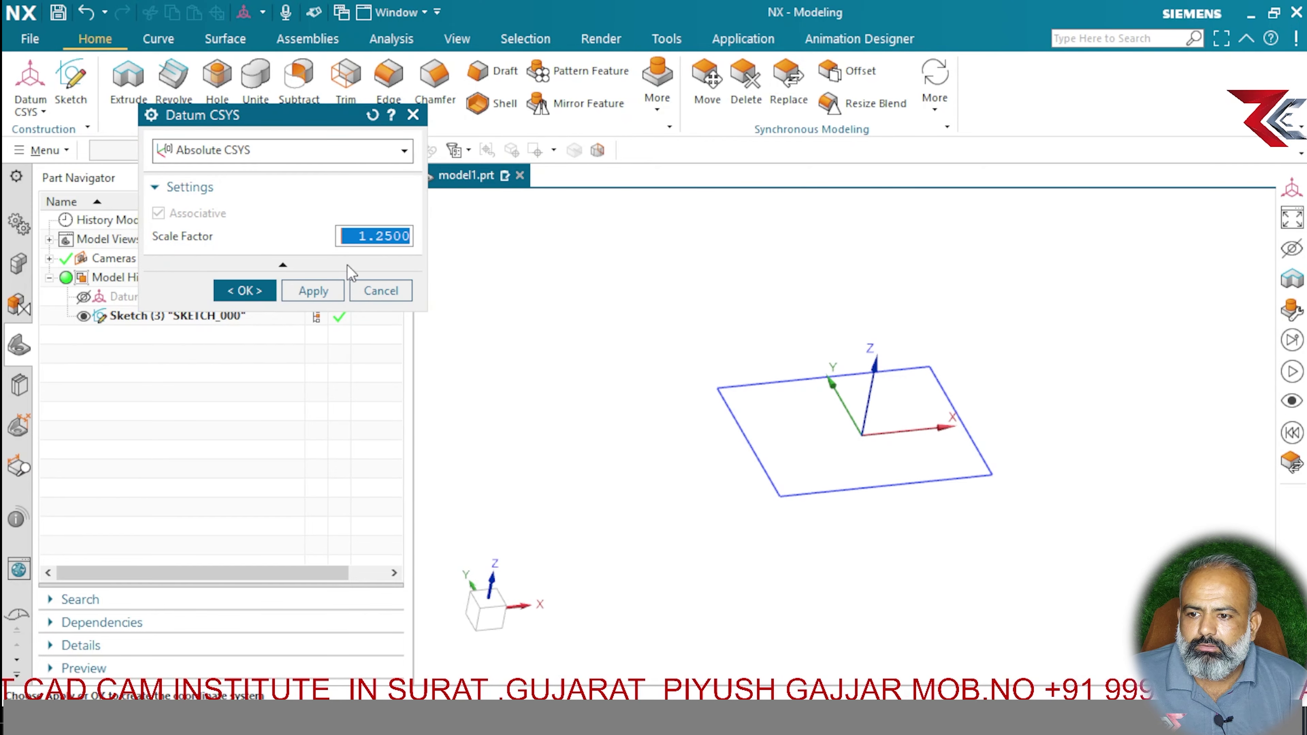
left_click(254, 150)
left_click(246, 171)
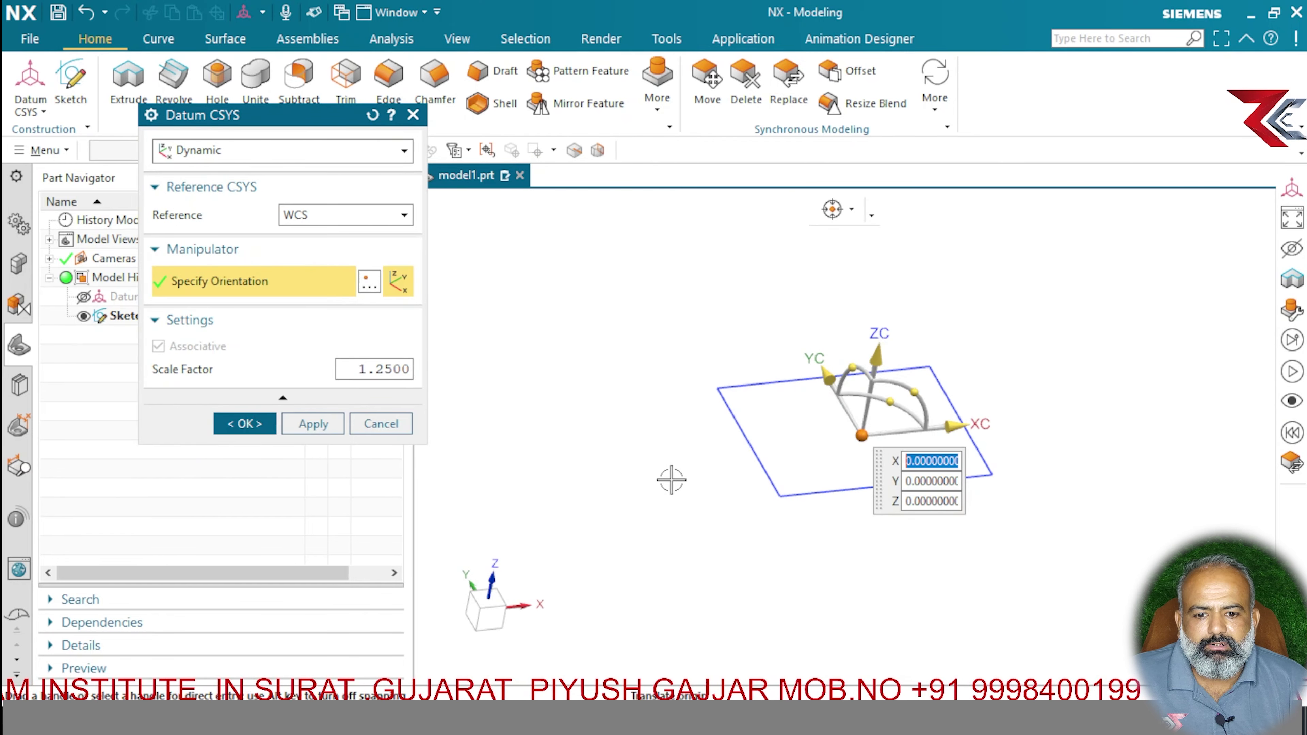
middle_click_drag(682, 509, 642, 494)
middle_click_drag(1044, 419, 1068, 432)
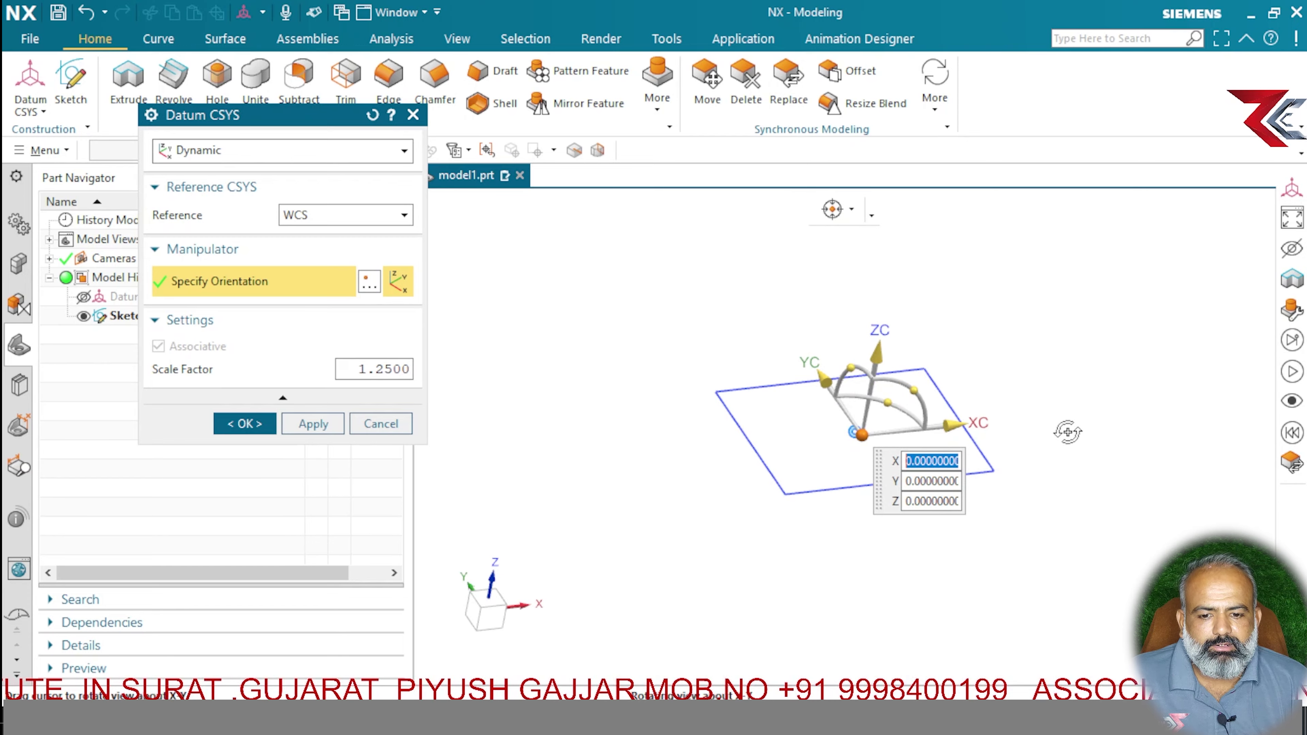
left_click(915, 390)
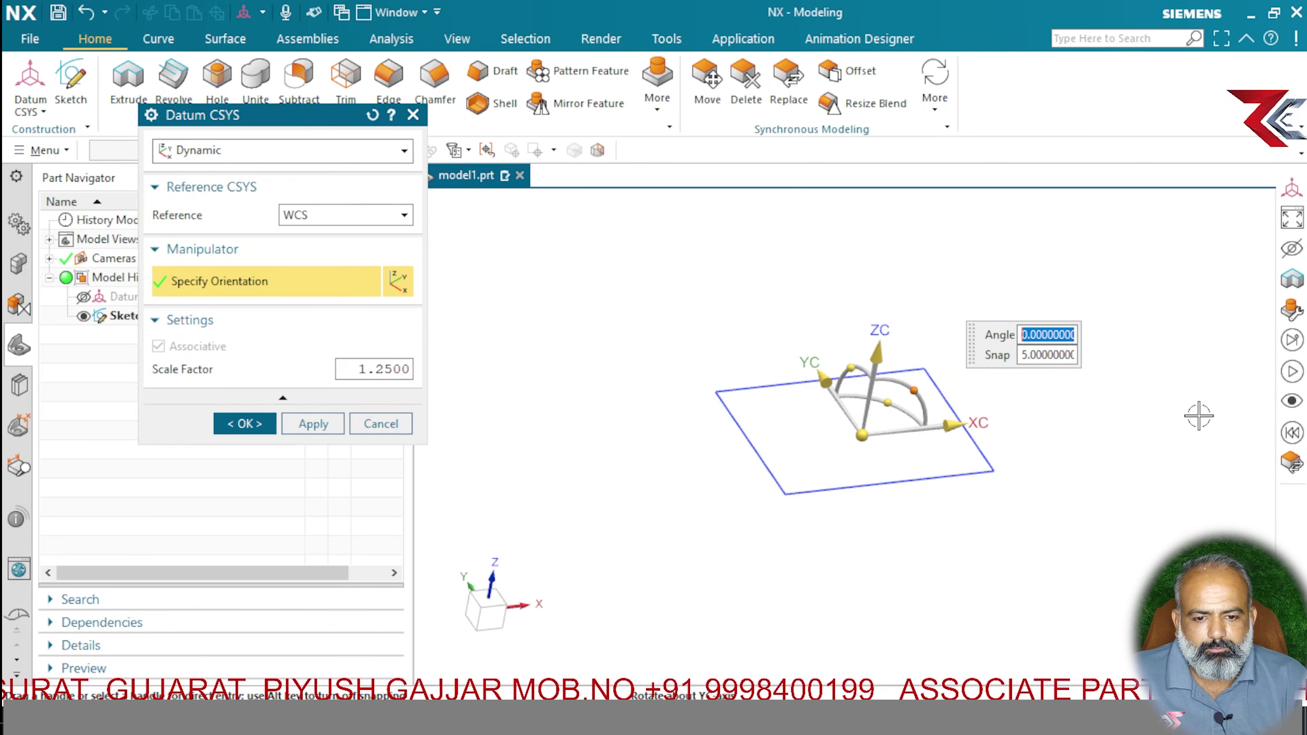
type("90")
key("Return")
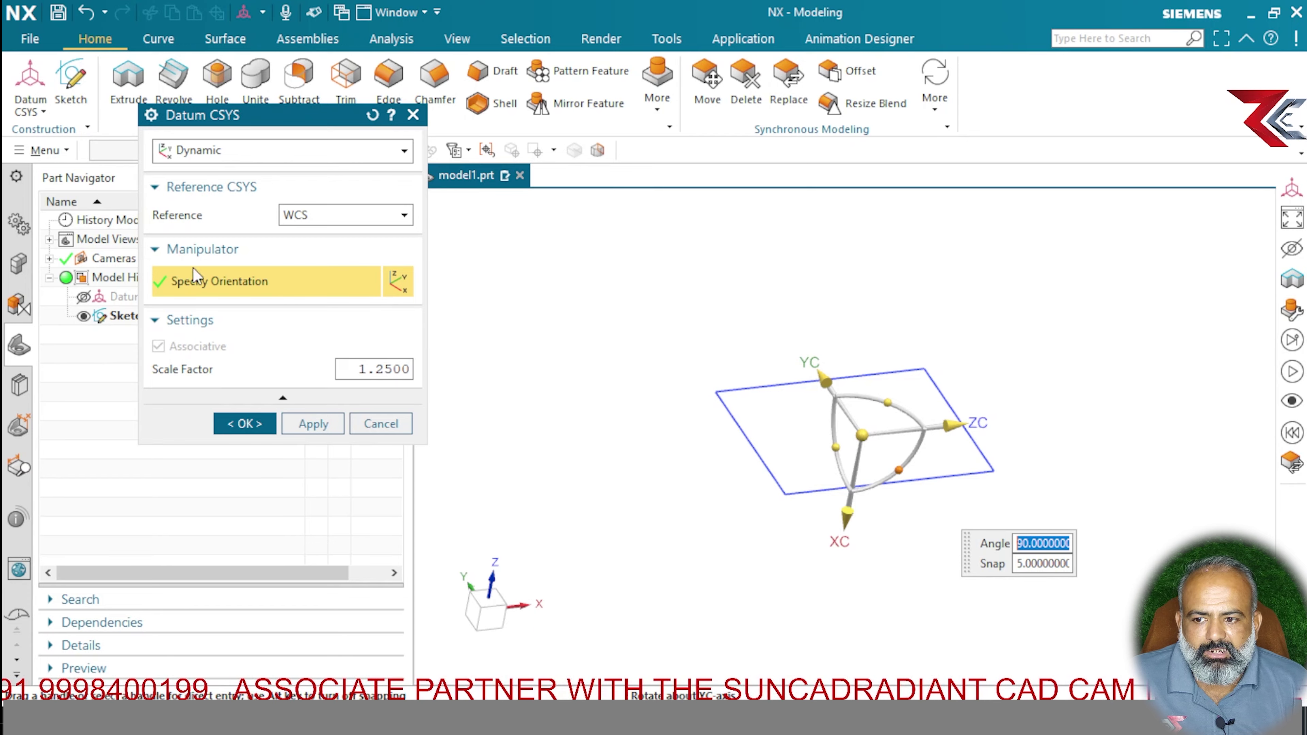
left_click(350, 218)
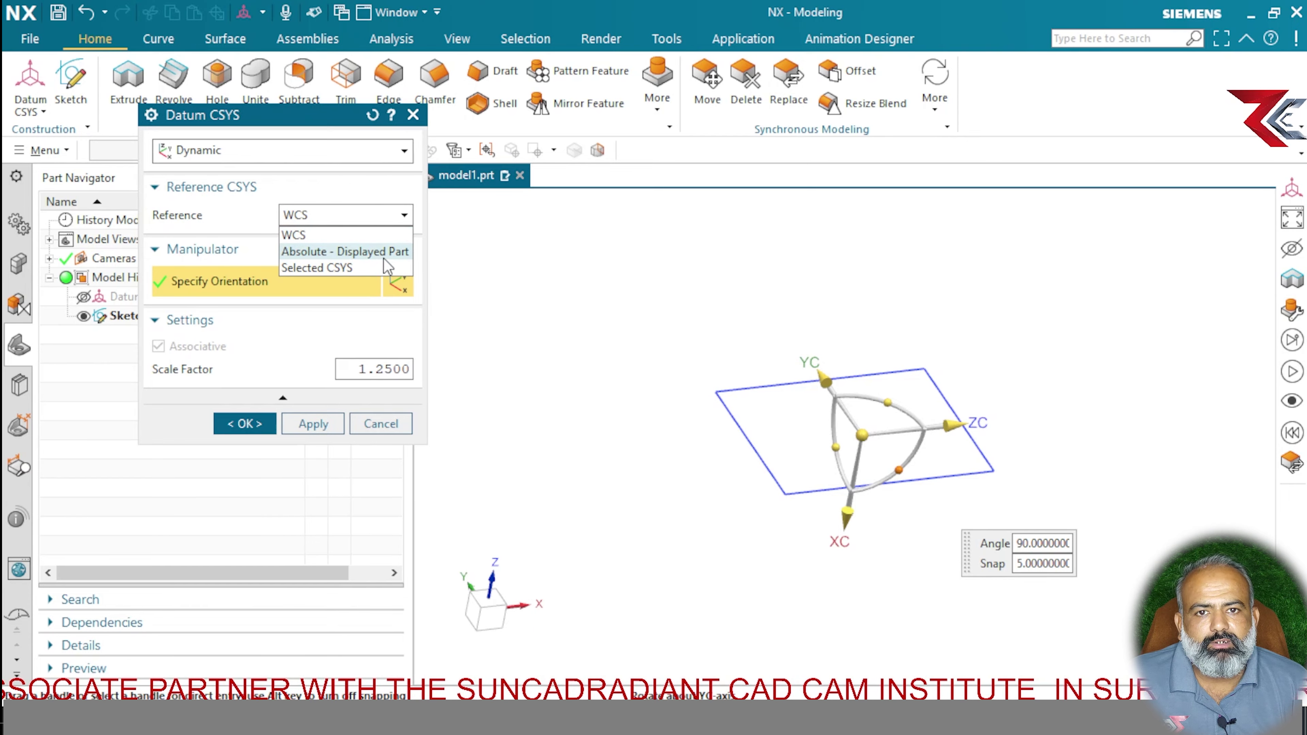
left_click(223, 215)
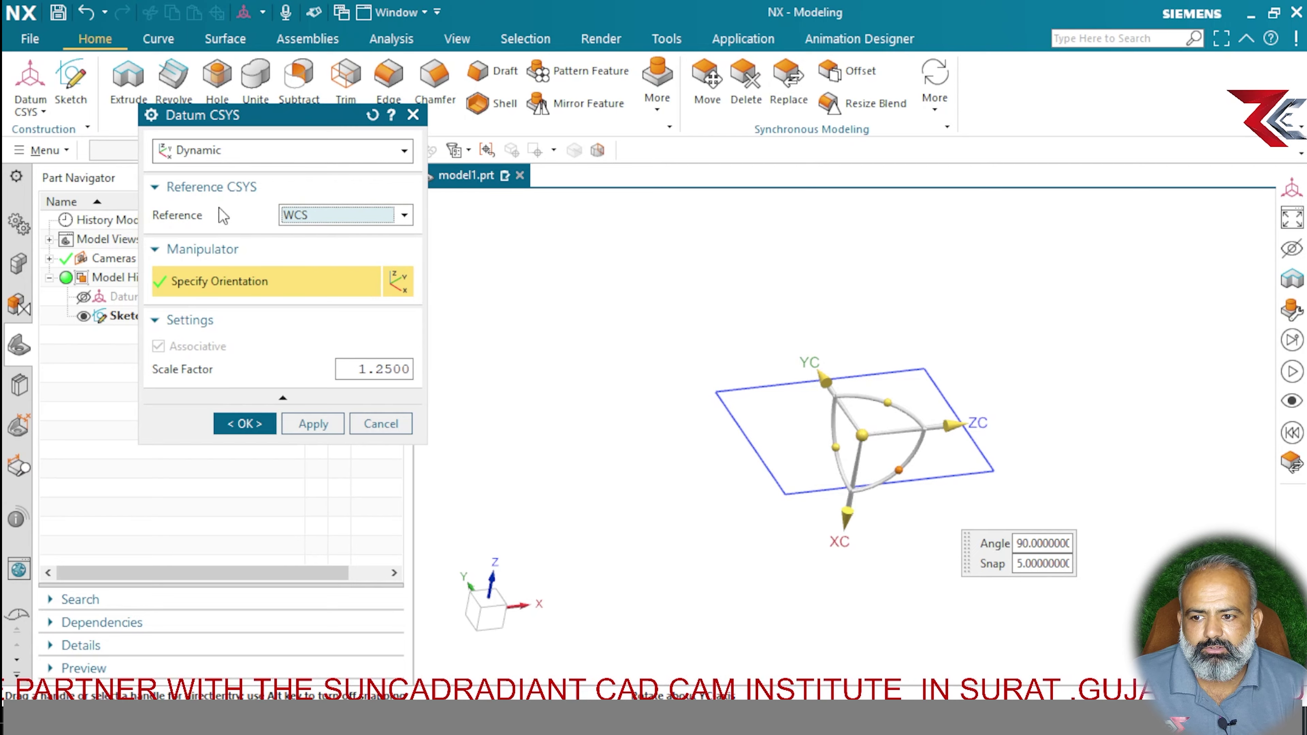
Try to define an Inferred datum coordinate system from the sketched rectangle's lines, and reset the definition
left_click(227, 149)
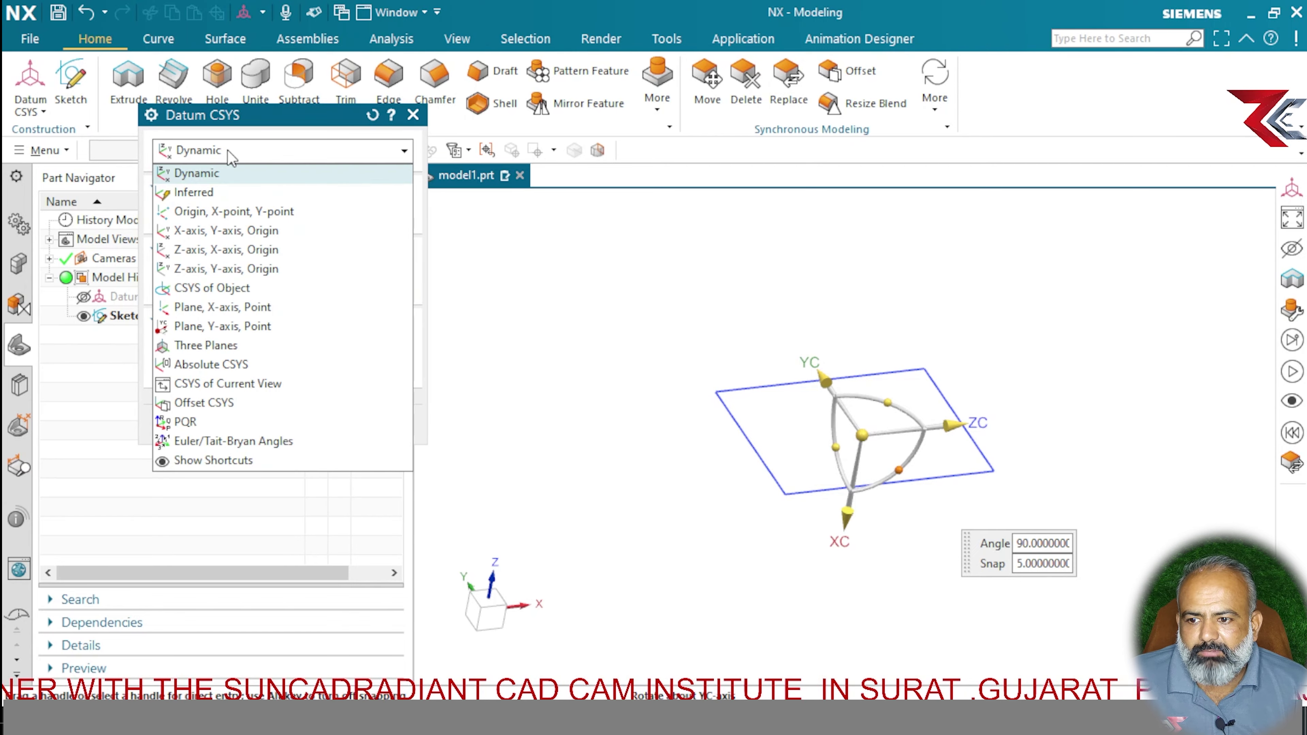
left_click(232, 193)
left_click(864, 375)
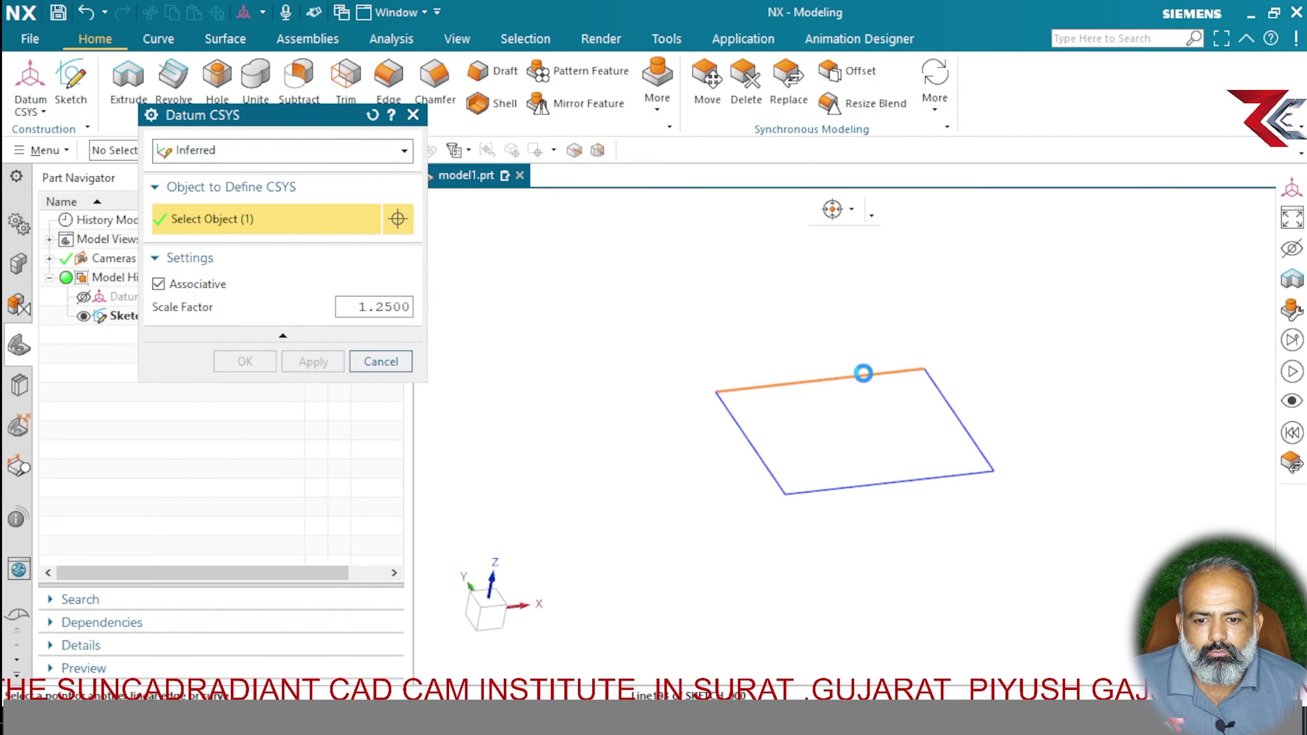
left_click(958, 421)
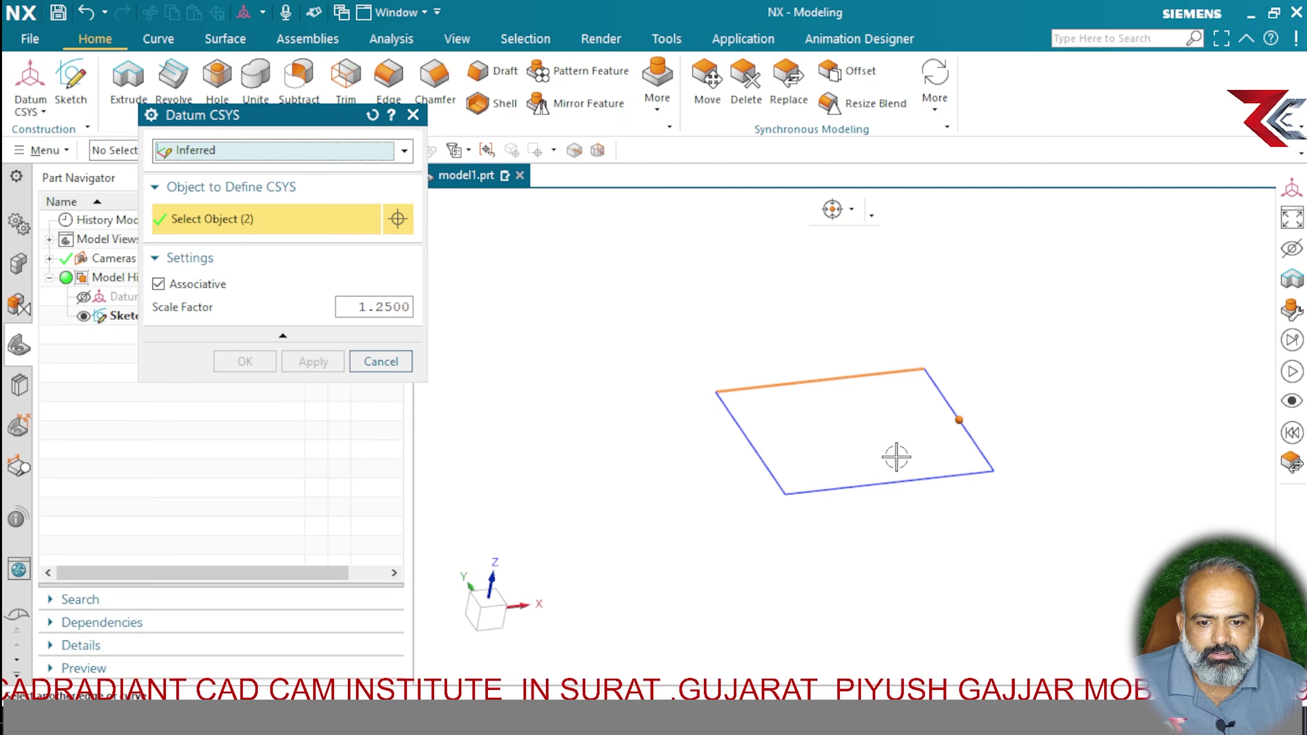
left_click(877, 484)
left_click(974, 446)
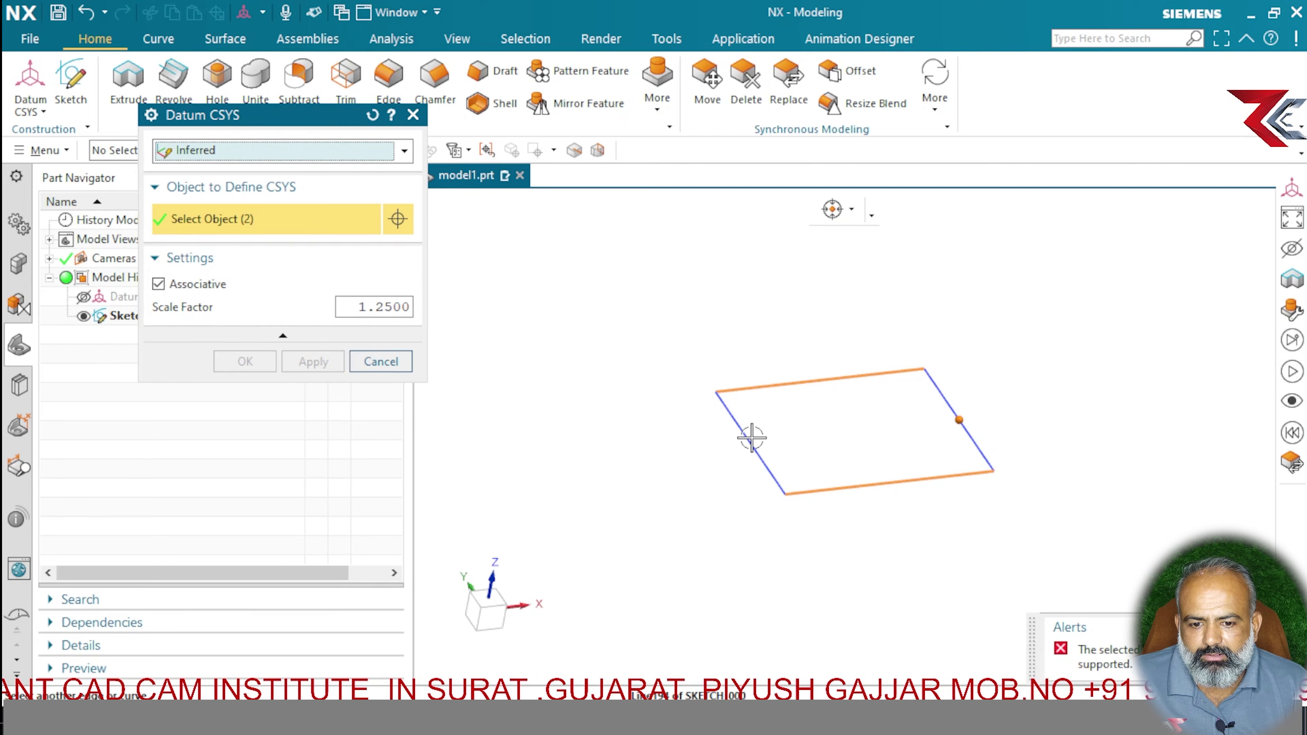
left_click(373, 115)
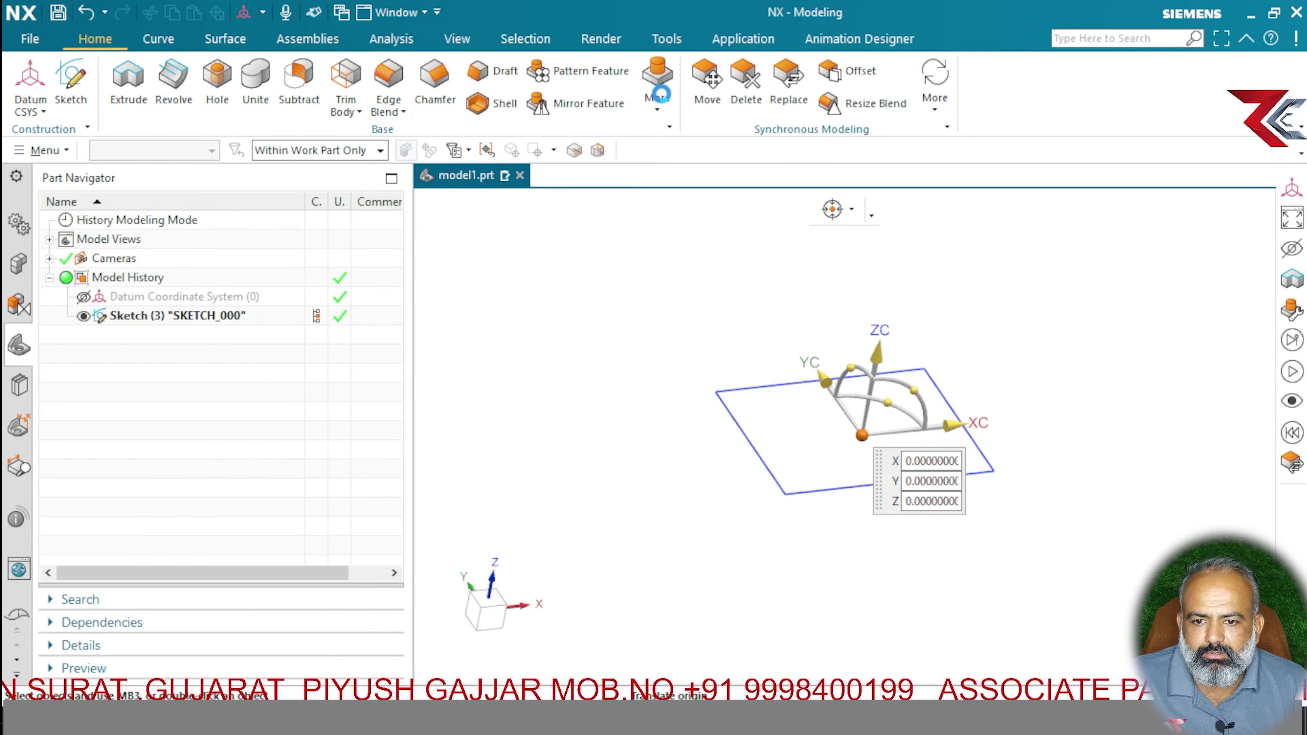
Create a solid block with one corner at the origin
left_click(658, 85)
left_click(701, 156)
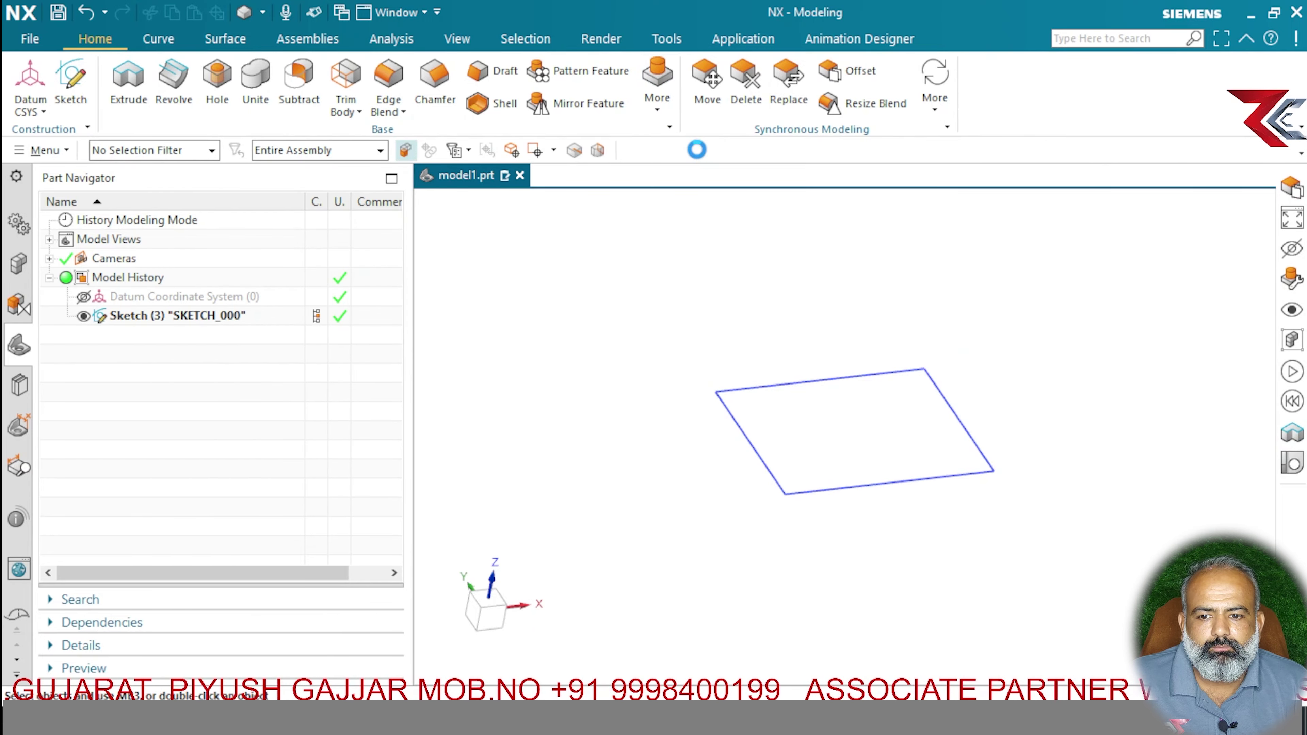
left_click(245, 568)
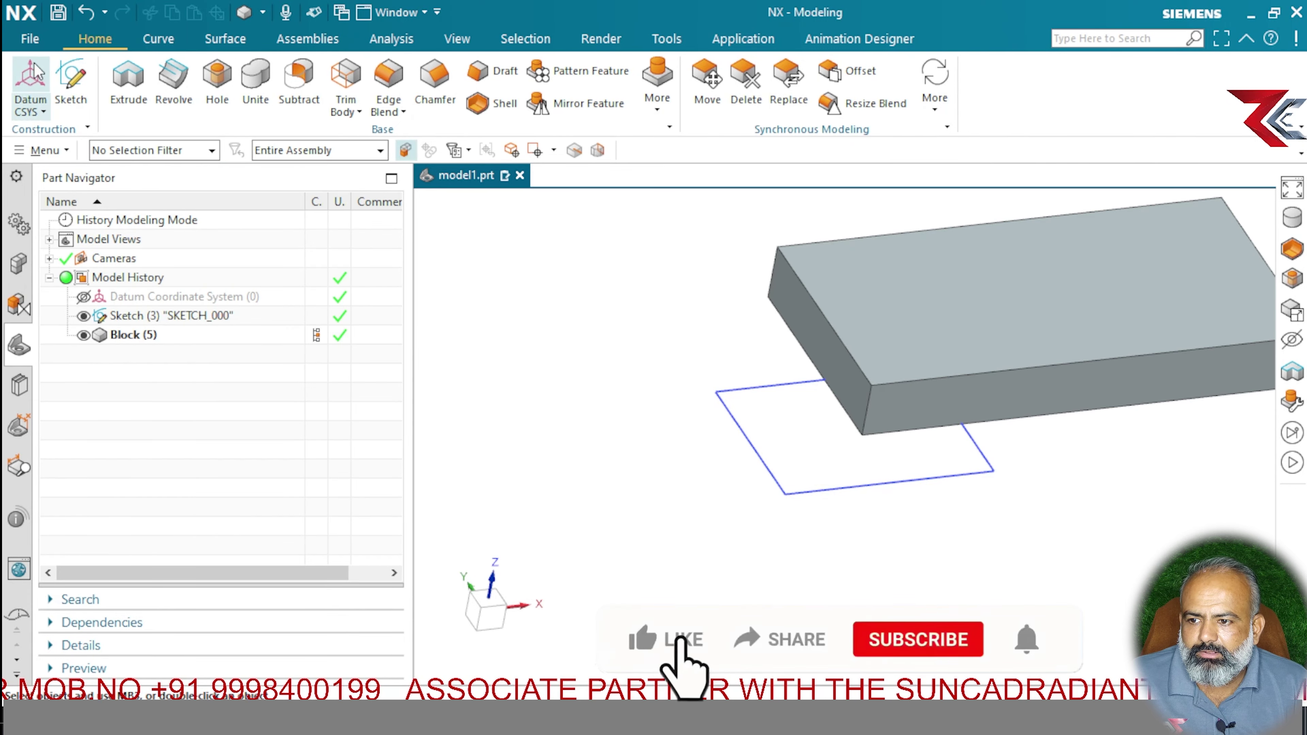
Preview an Inferred datum coordinate system defined by the block's top face
left_click(34, 76)
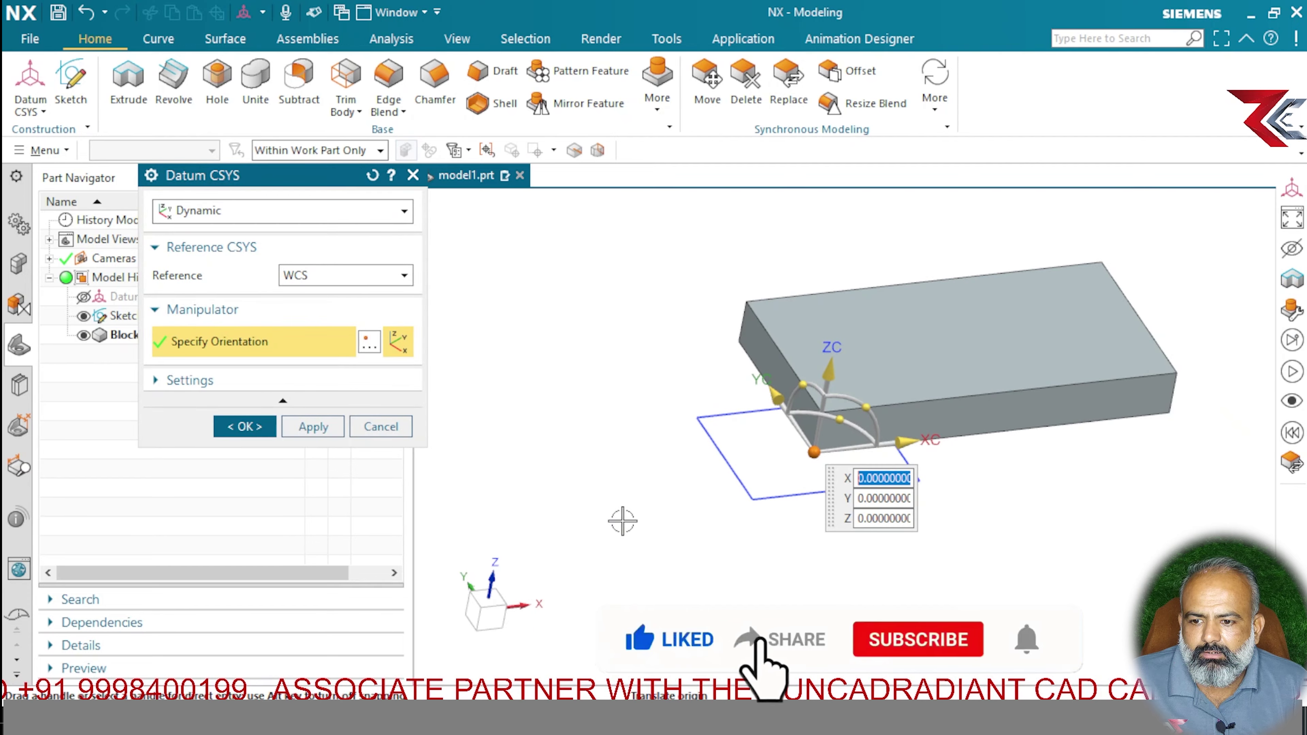
left_click(250, 211)
left_click(252, 255)
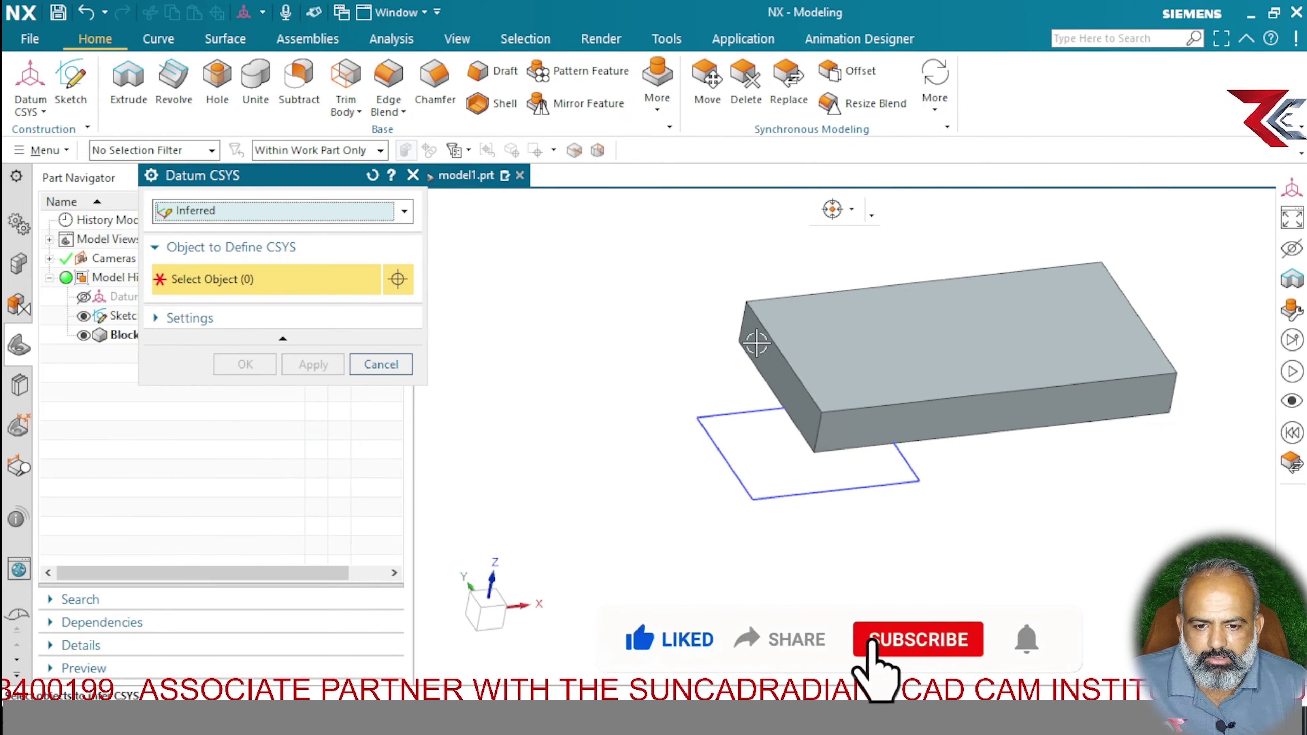
left_click(871, 324)
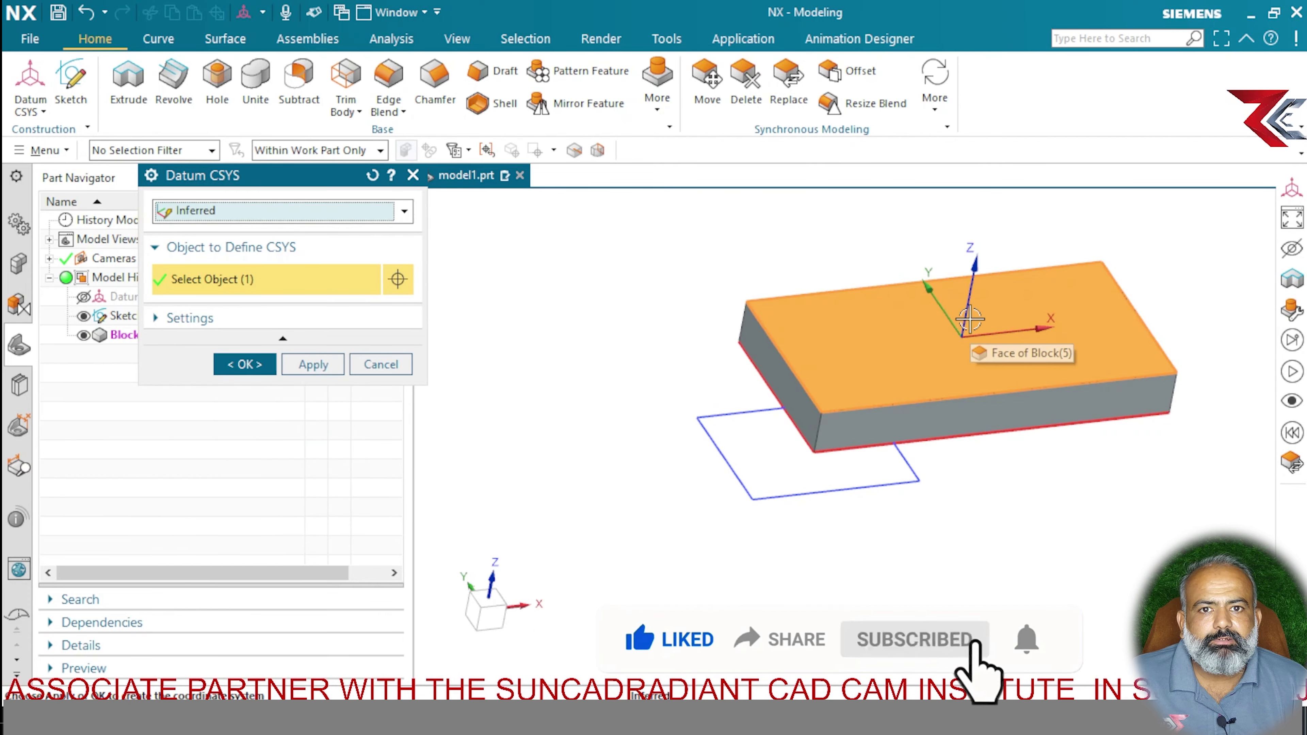
Preview an Origin, X-point, Y-point coordinate system using the block's top front-left corner as origin, back-left corner for X and front-right corner for Y
left_click(291, 214)
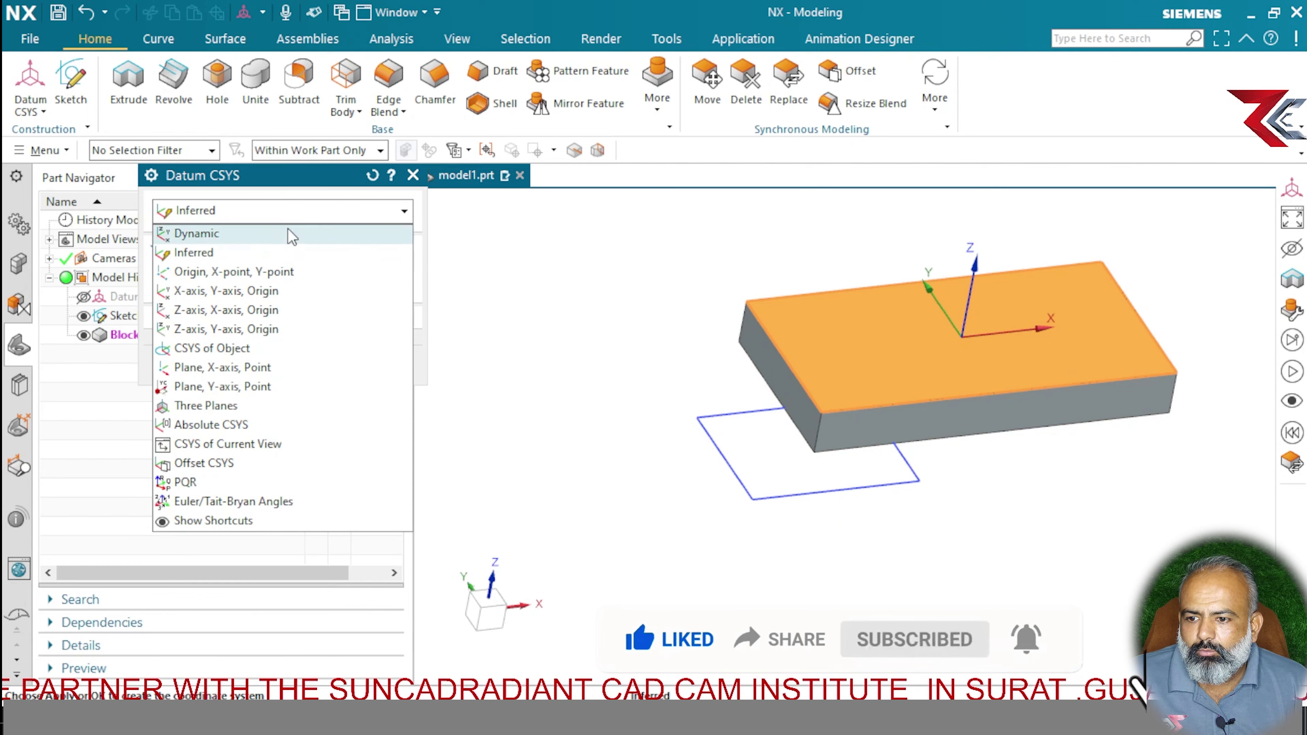
left_click(287, 272)
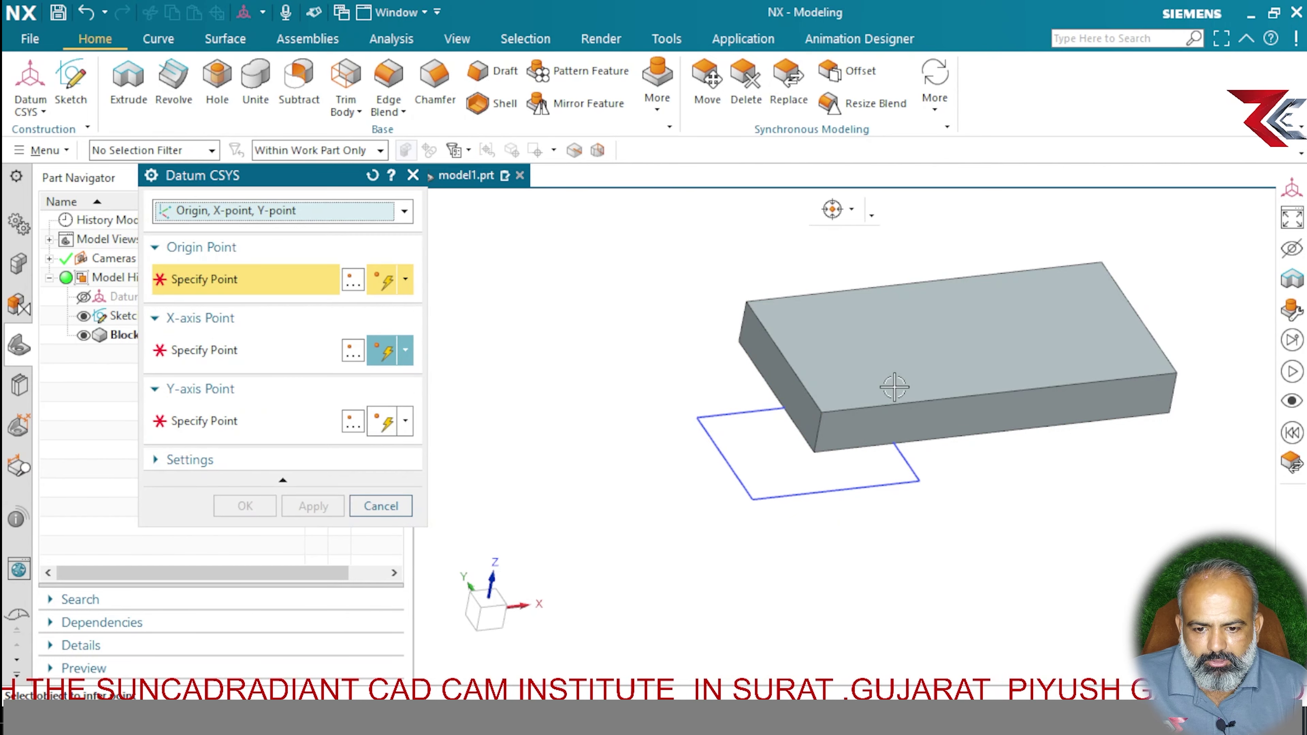
left_click(821, 413)
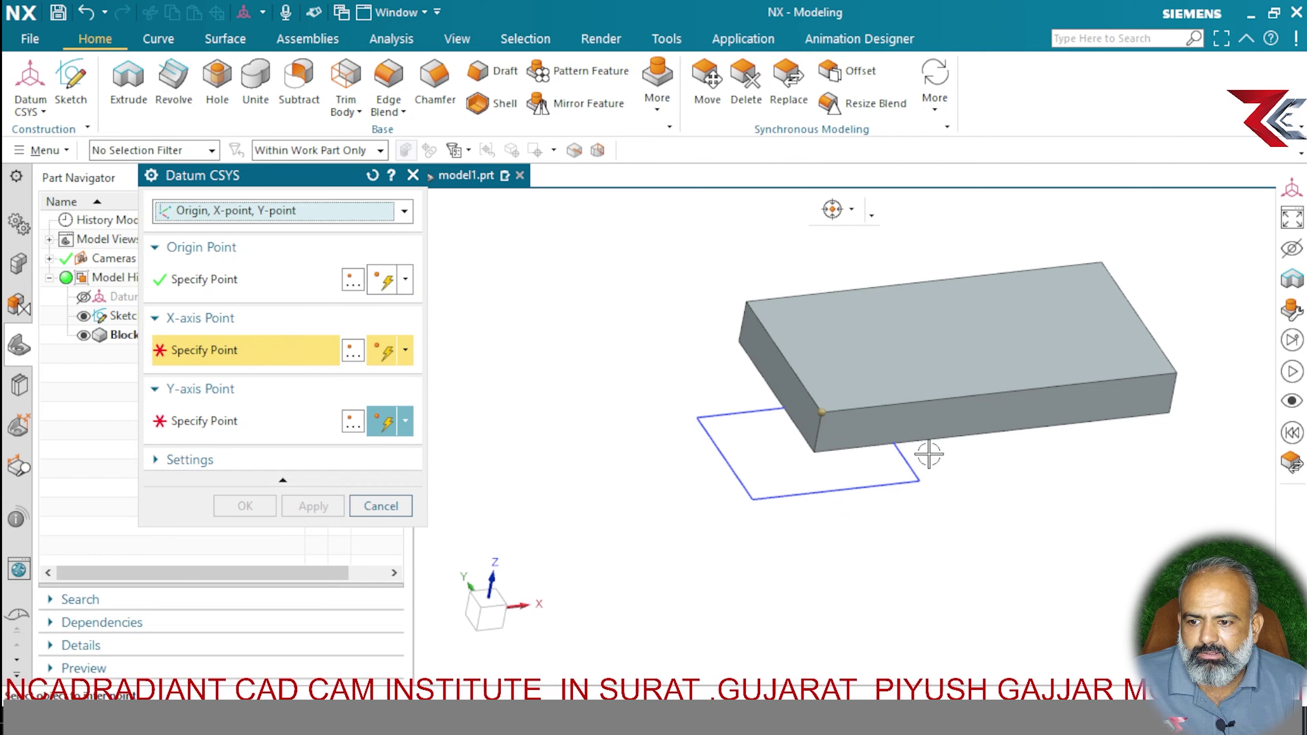
left_click(749, 296)
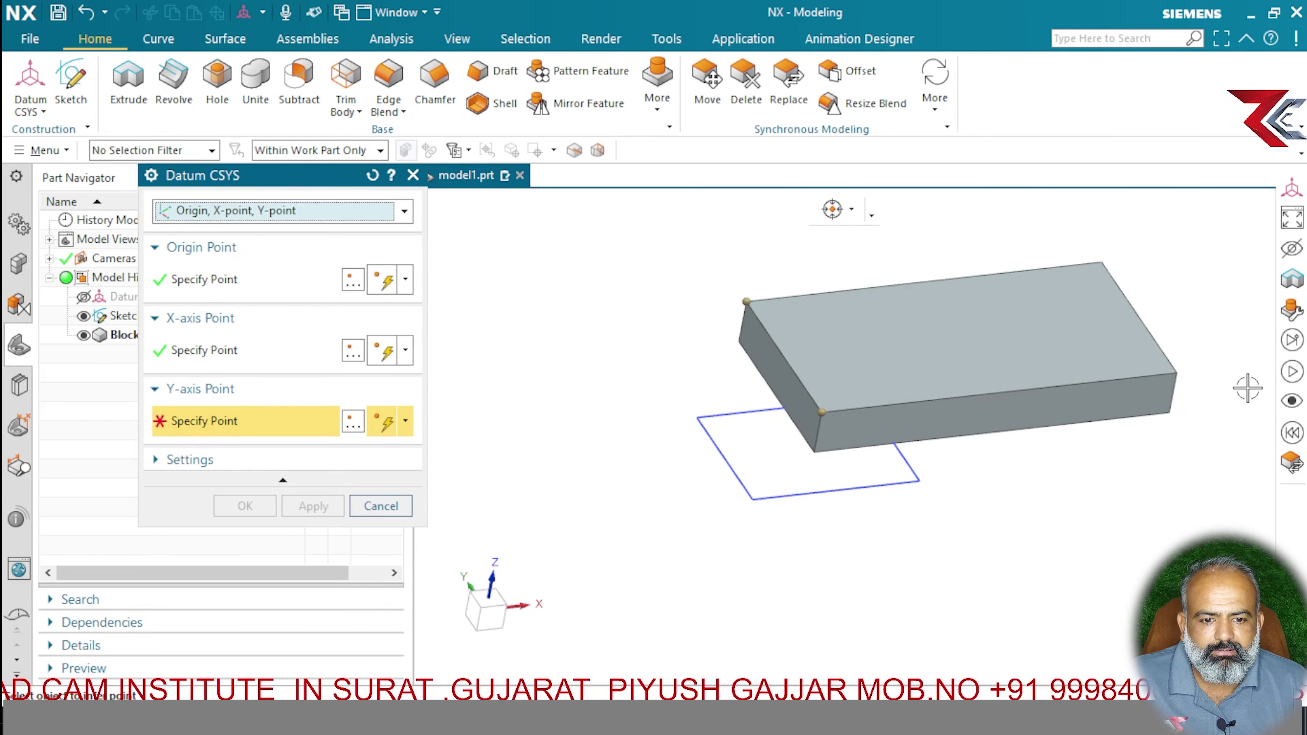
left_click(1177, 372)
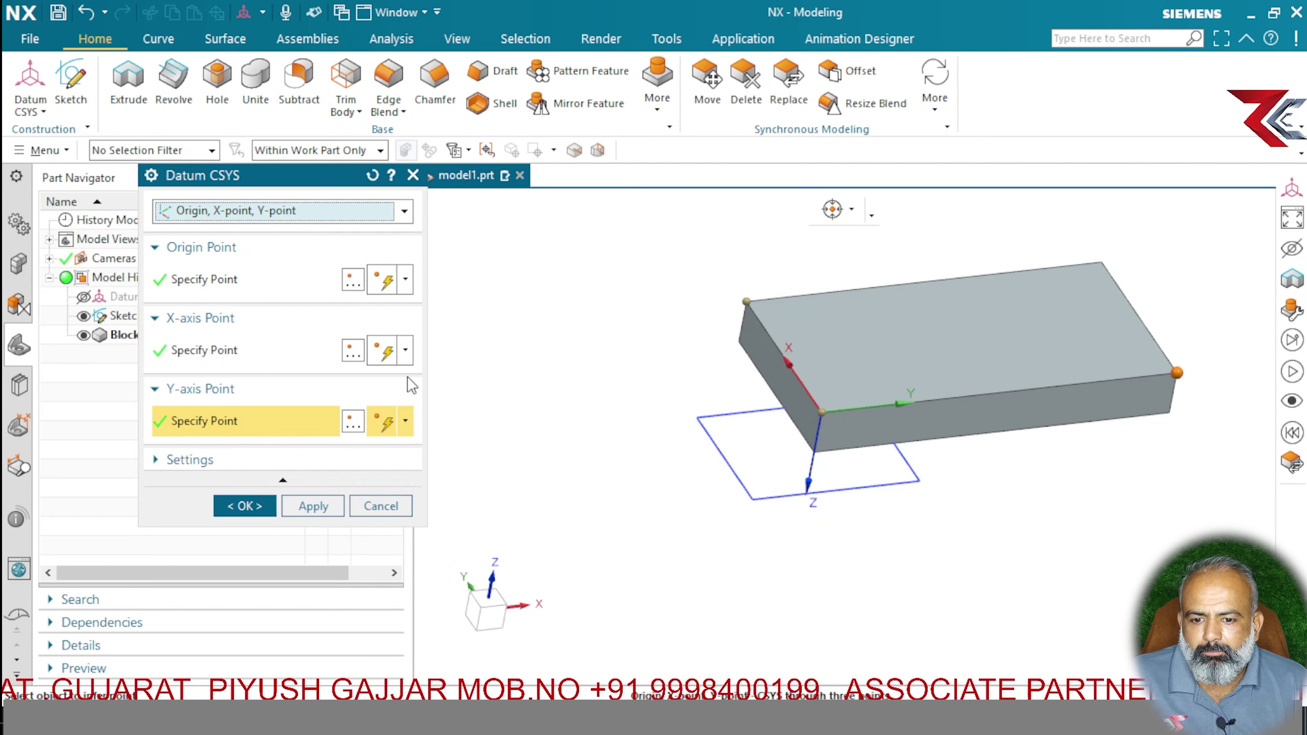
Preview an X-axis, Y-axis, Origin coordinate system at the block's top front-left corner, with X along the front edge and Y along the left edge
left_click(232, 211)
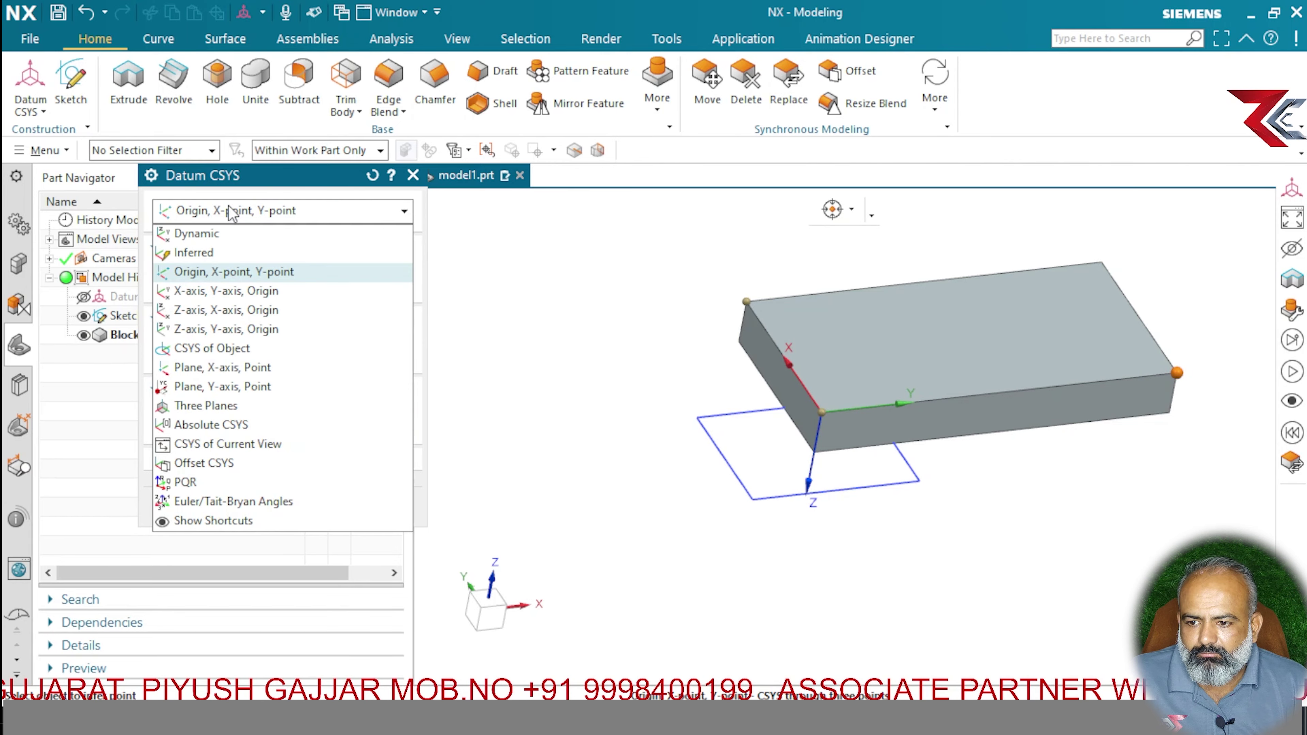
left_click(238, 293)
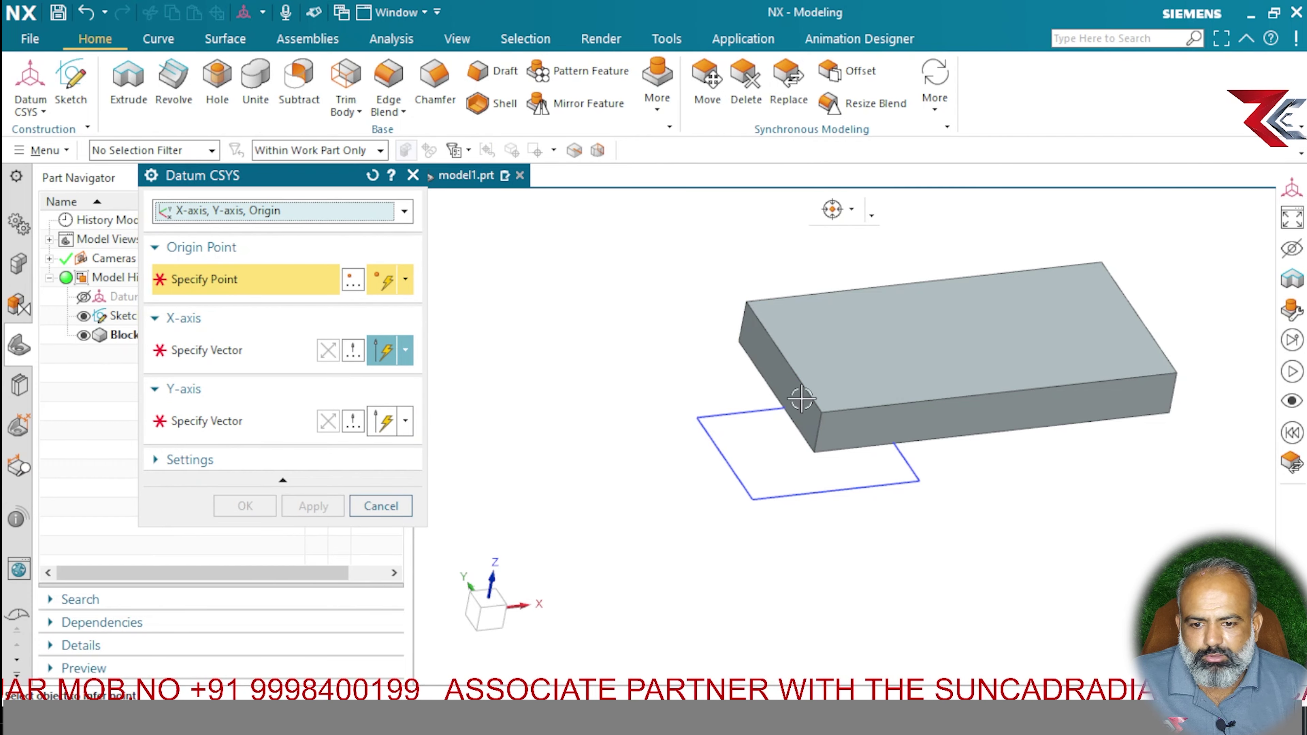
left_click(822, 412)
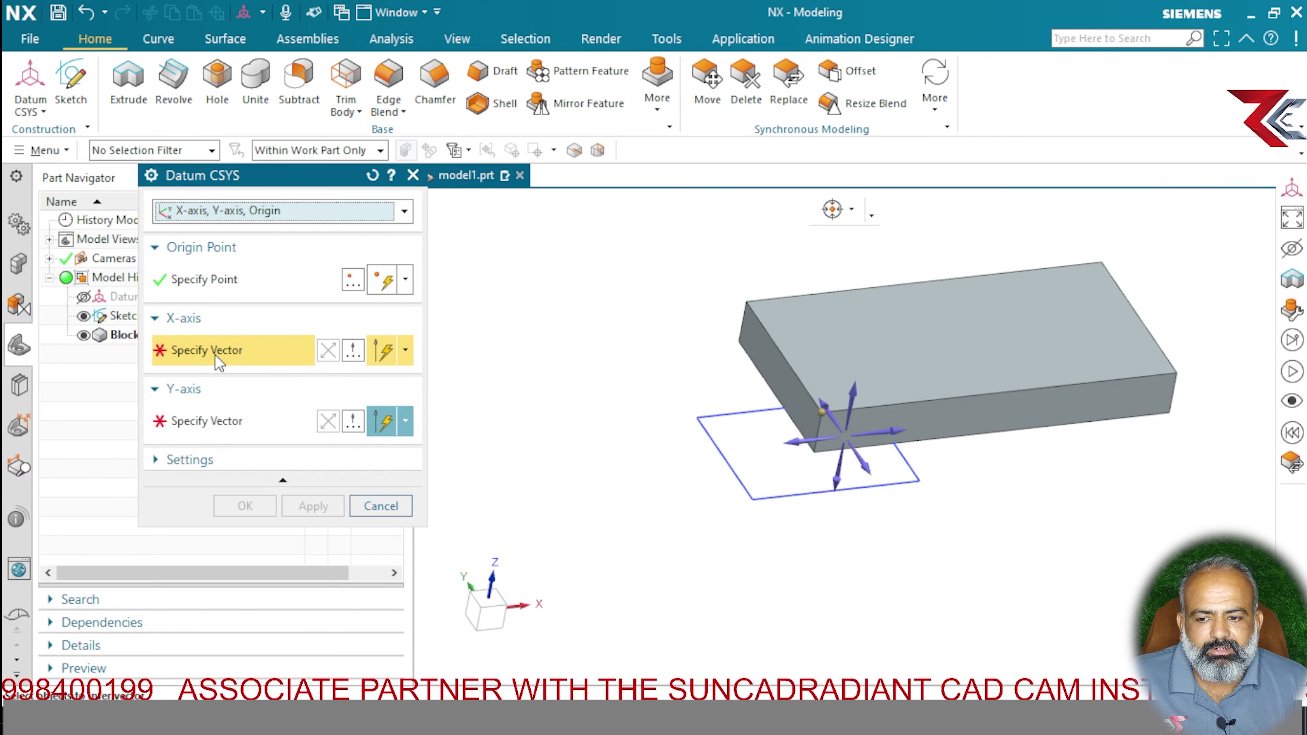
left_click(1079, 384)
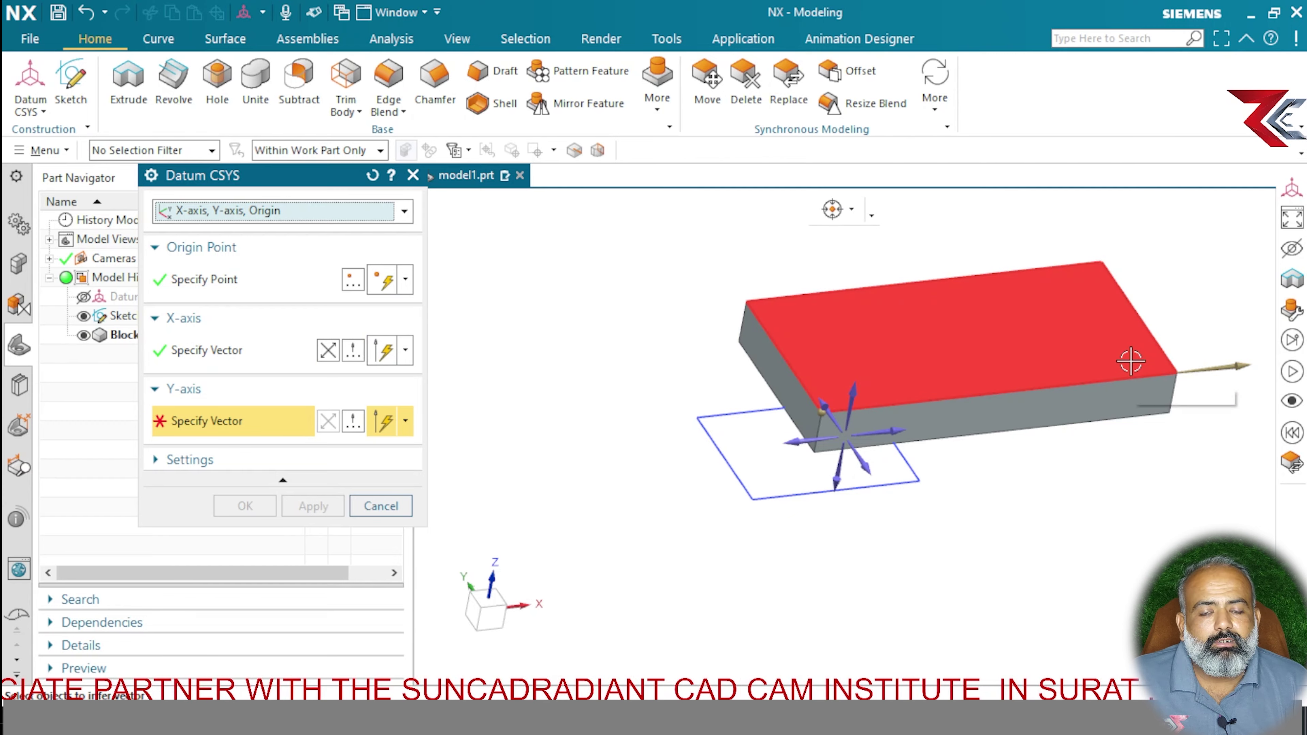
left_click(760, 321)
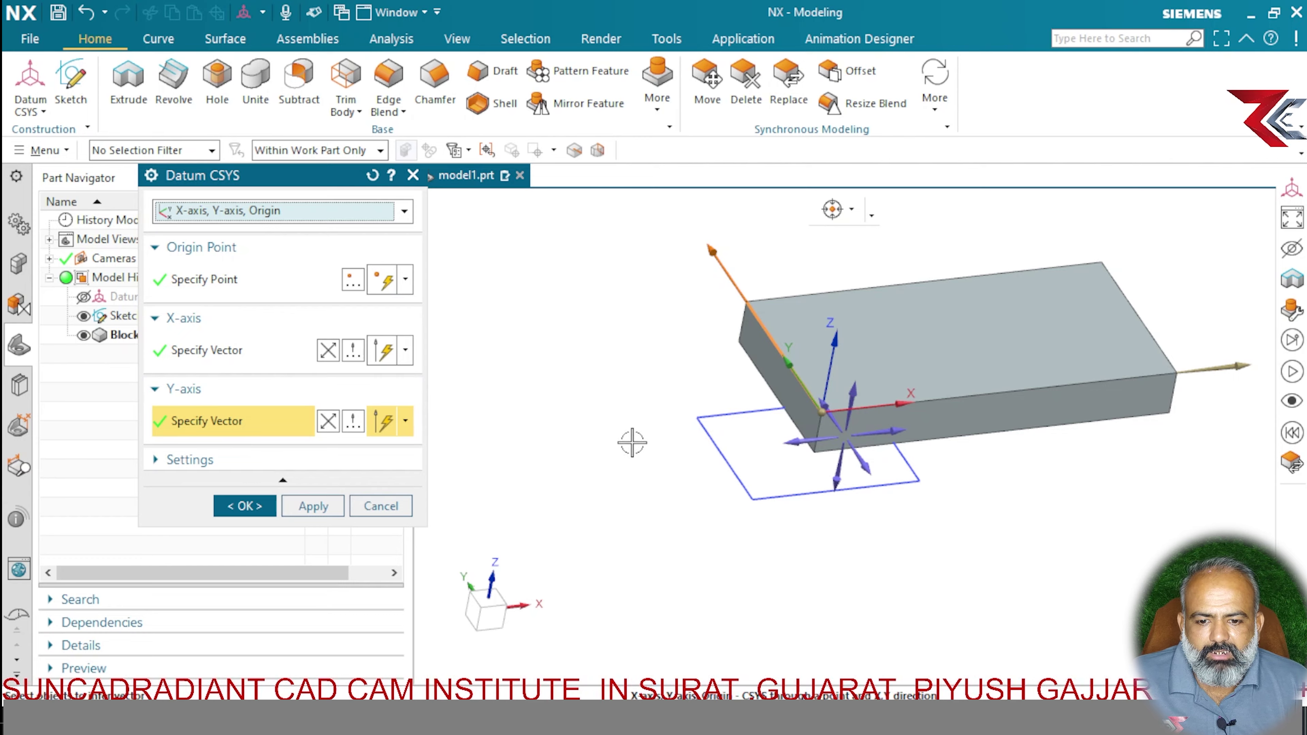
Redefine the previewed coordinate system's Y-axis along the normal of the block's top face and inspect the axes from different angles
mouse_move(630, 440)
middle_mouse_down()
mouse_move(586, 429)
mouse_move(610, 444)
middle_mouse_up()
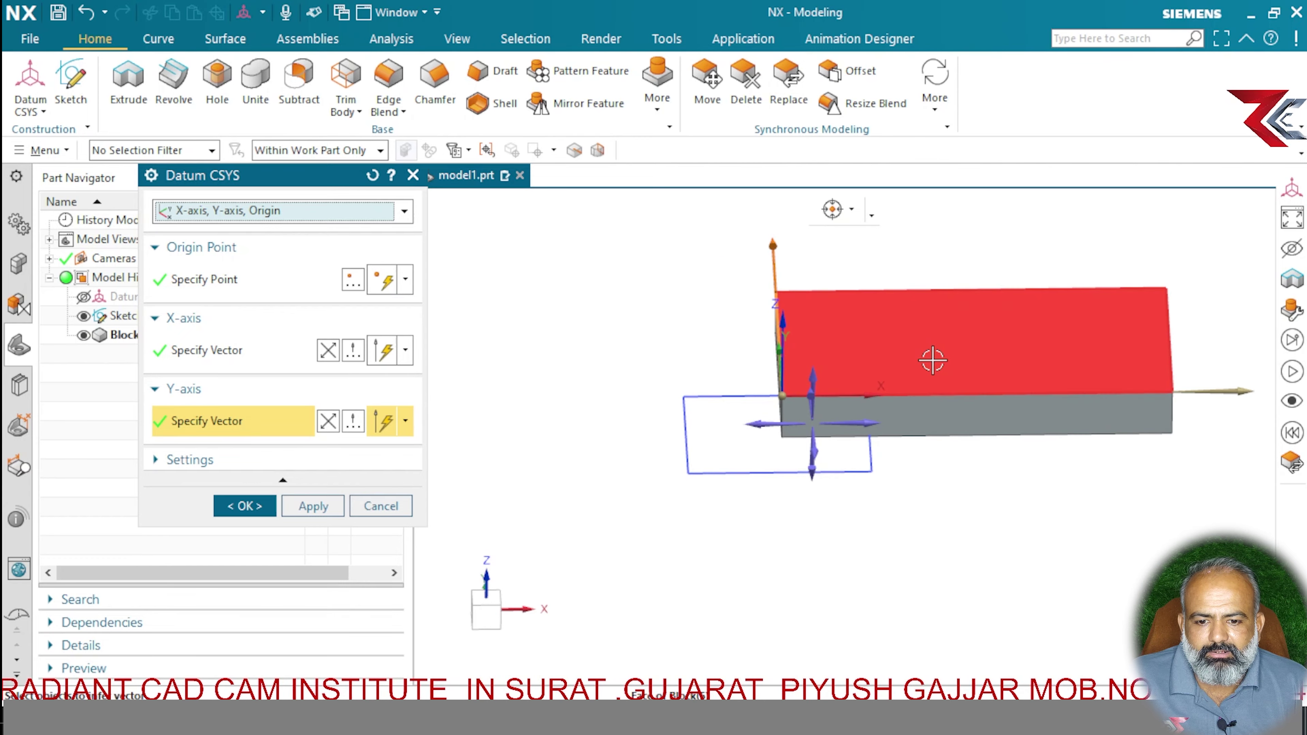
middle_click_drag(948, 537, 976, 545)
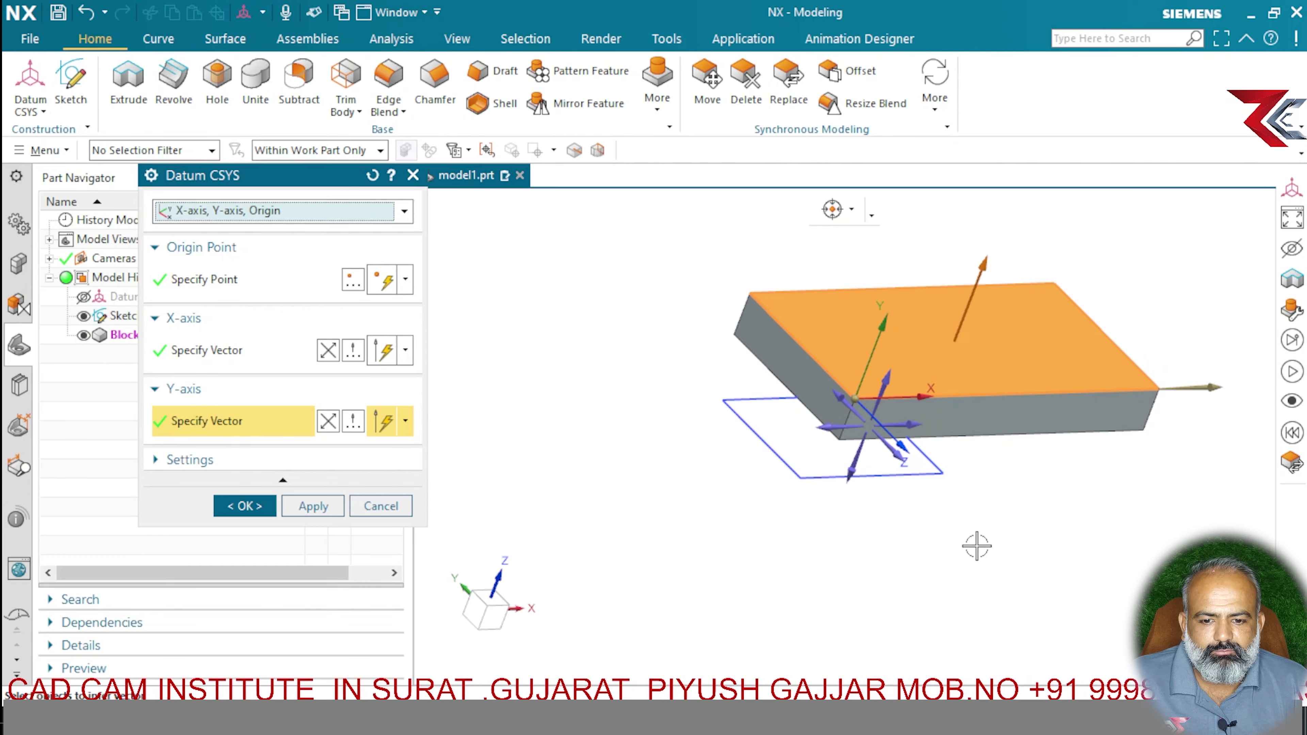
scroll(855, 448, "up", 4)
scroll(855, 468, "down", 1)
scroll(823, 453, "down", 3)
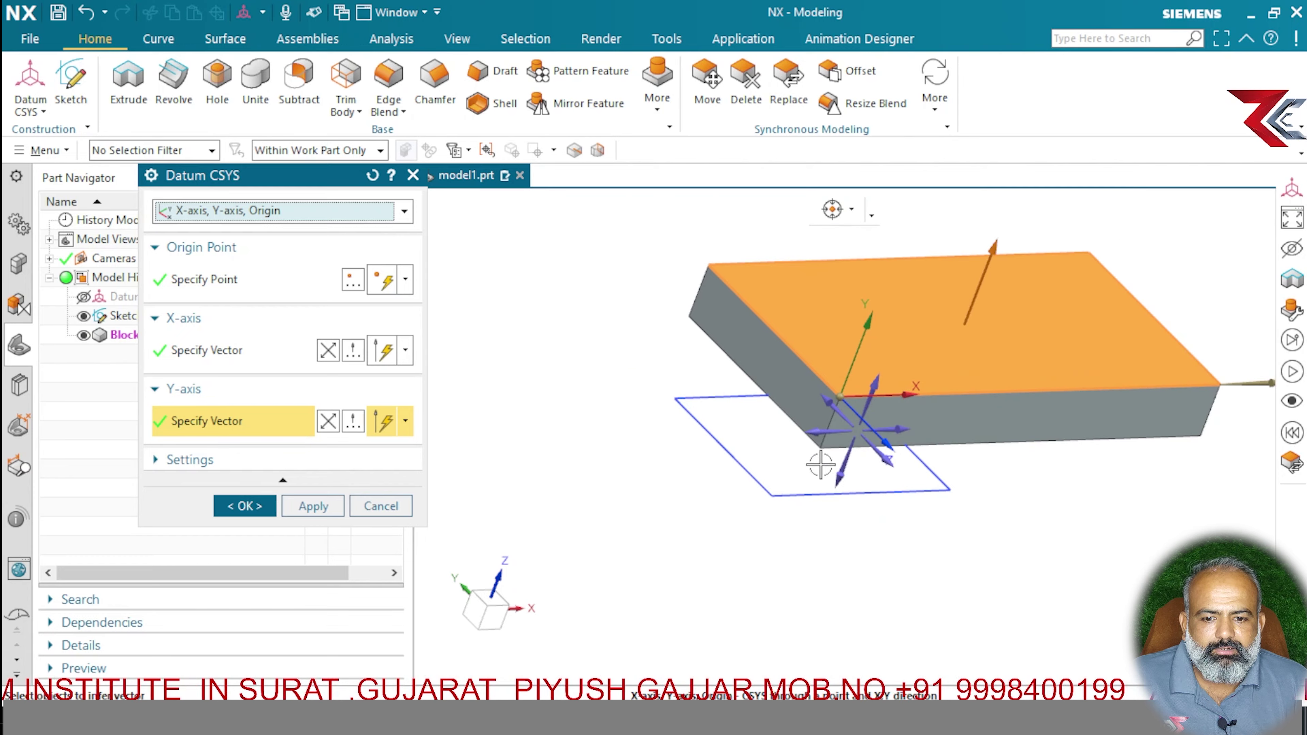
middle_click_drag(1012, 495, 999, 496)
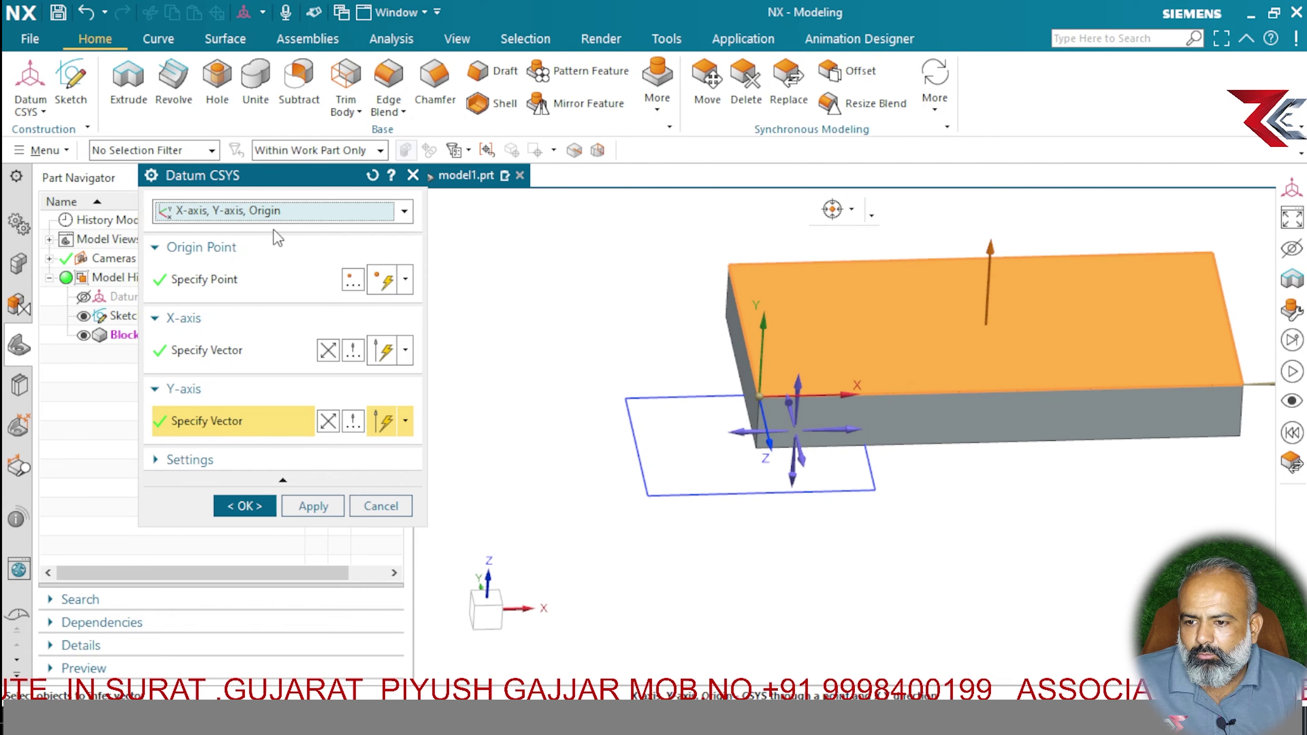
Preview a Z-axis, X-axis, Origin coordinate system at the top left edge's midpoint, with Z normal to the top face and X normal to the front face
left_click(247, 211)
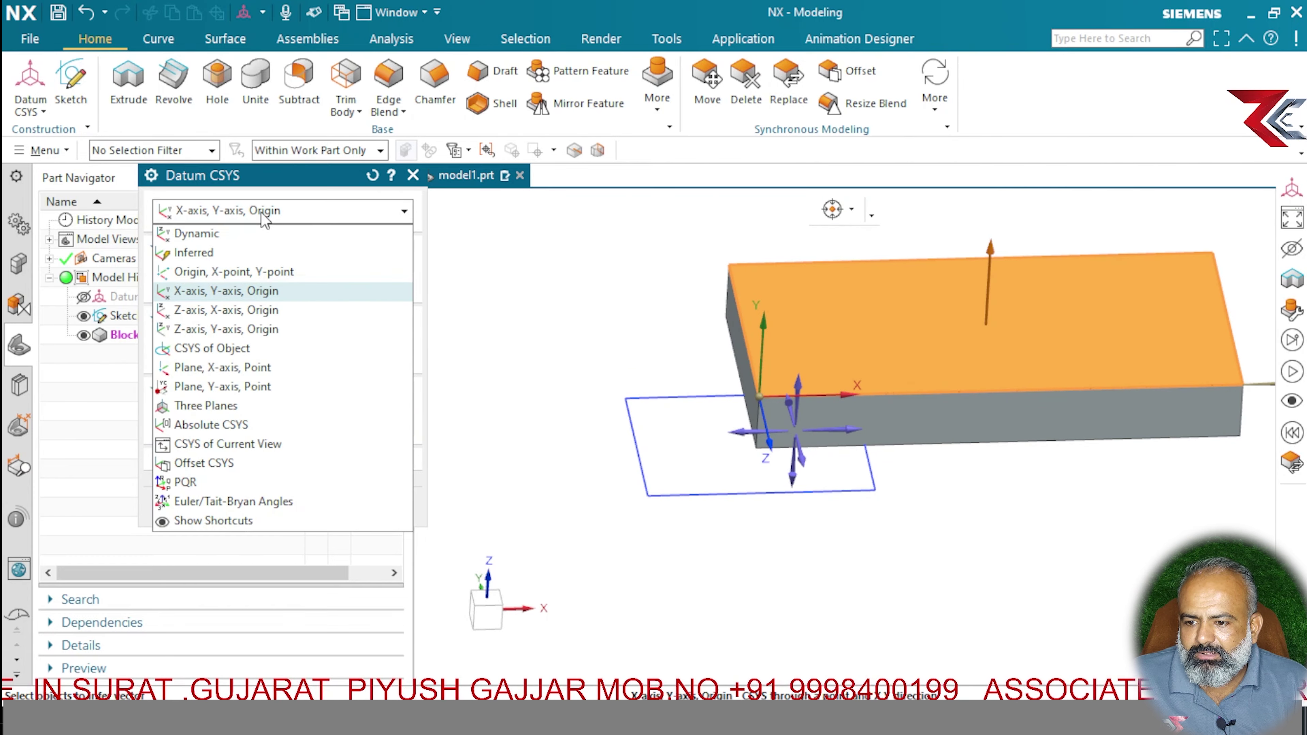
left_click(247, 310)
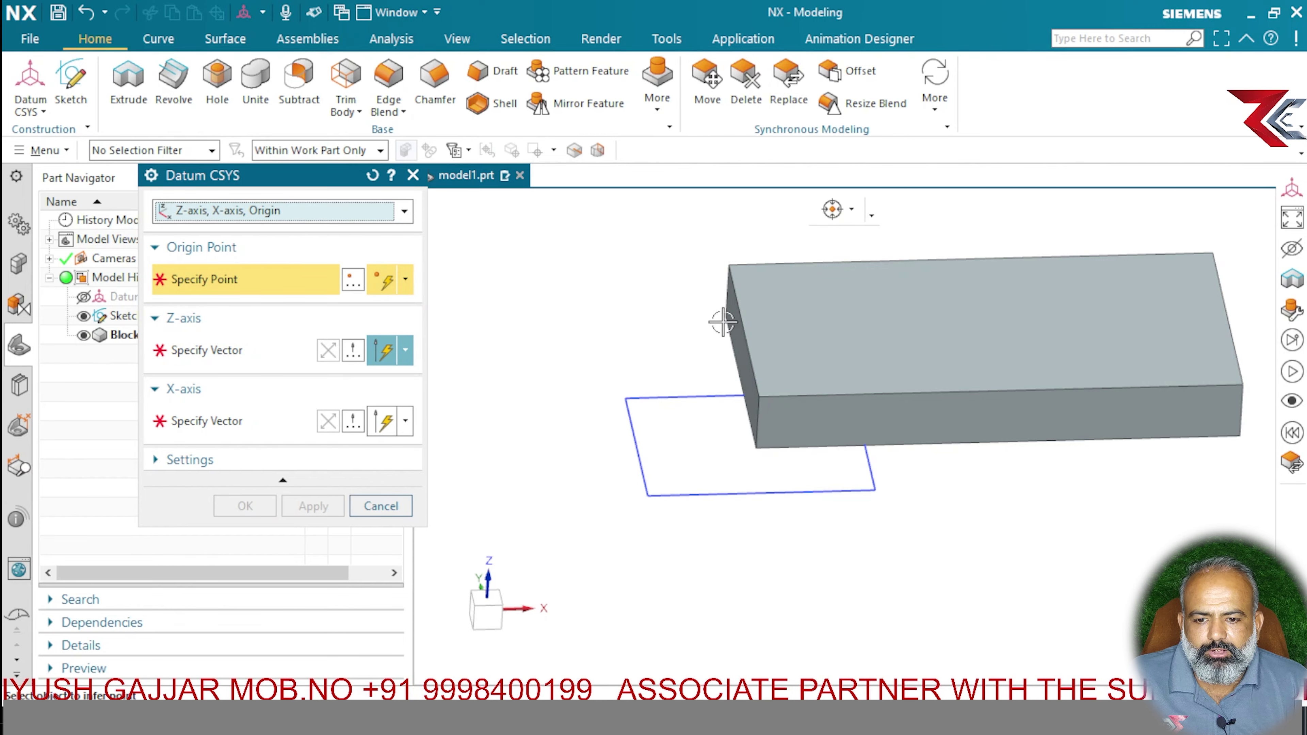
left_click(745, 329)
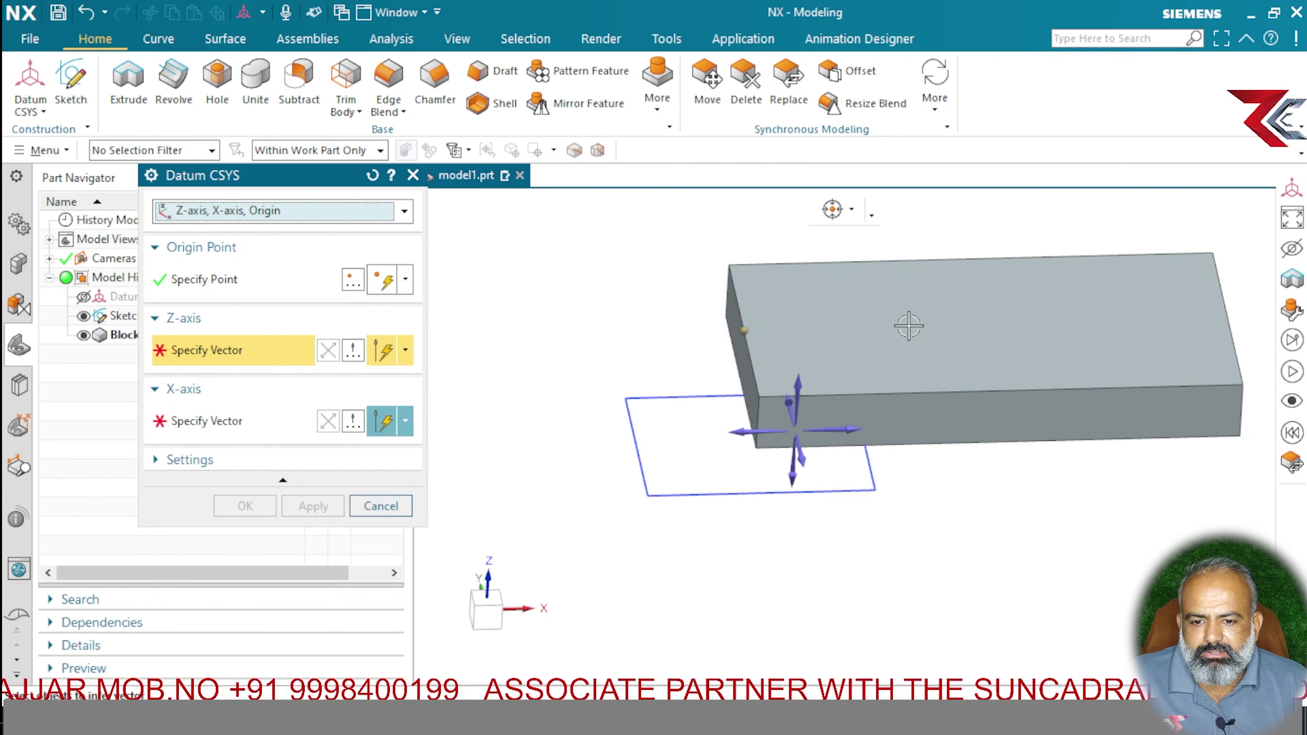
left_click(889, 326)
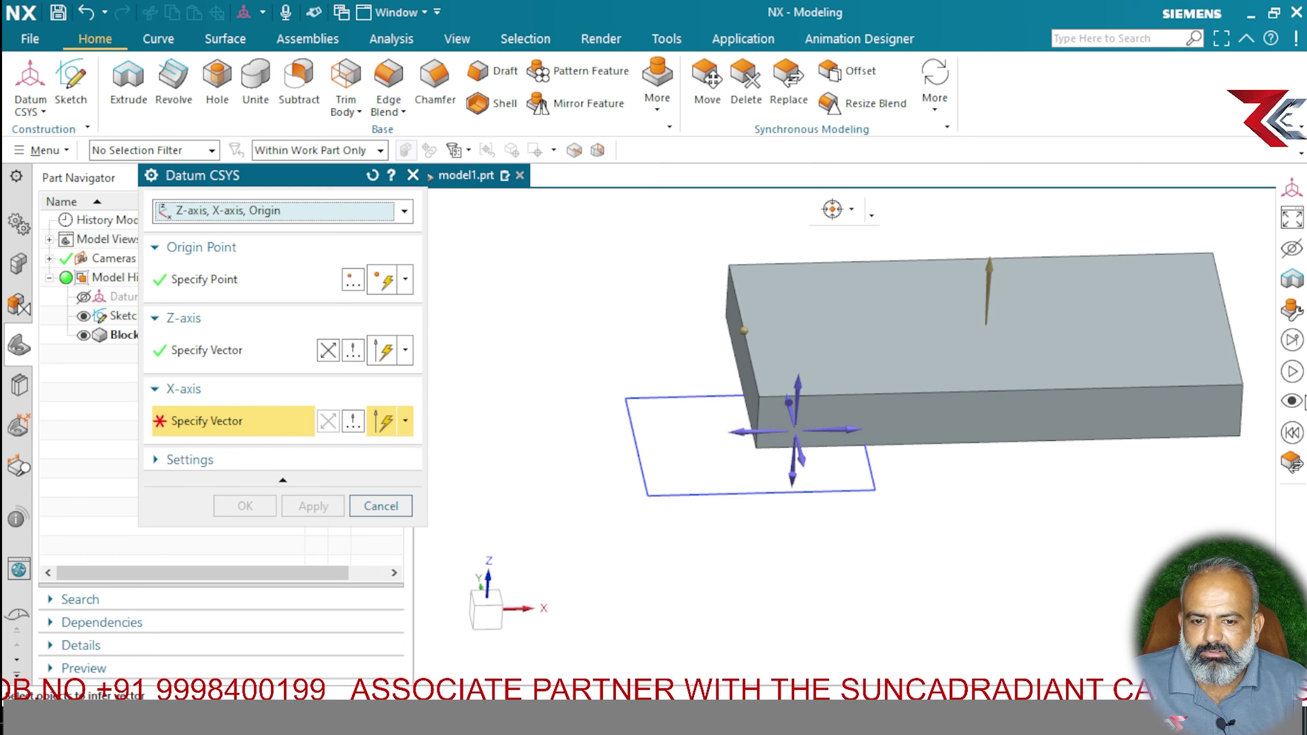
left_click(1153, 397)
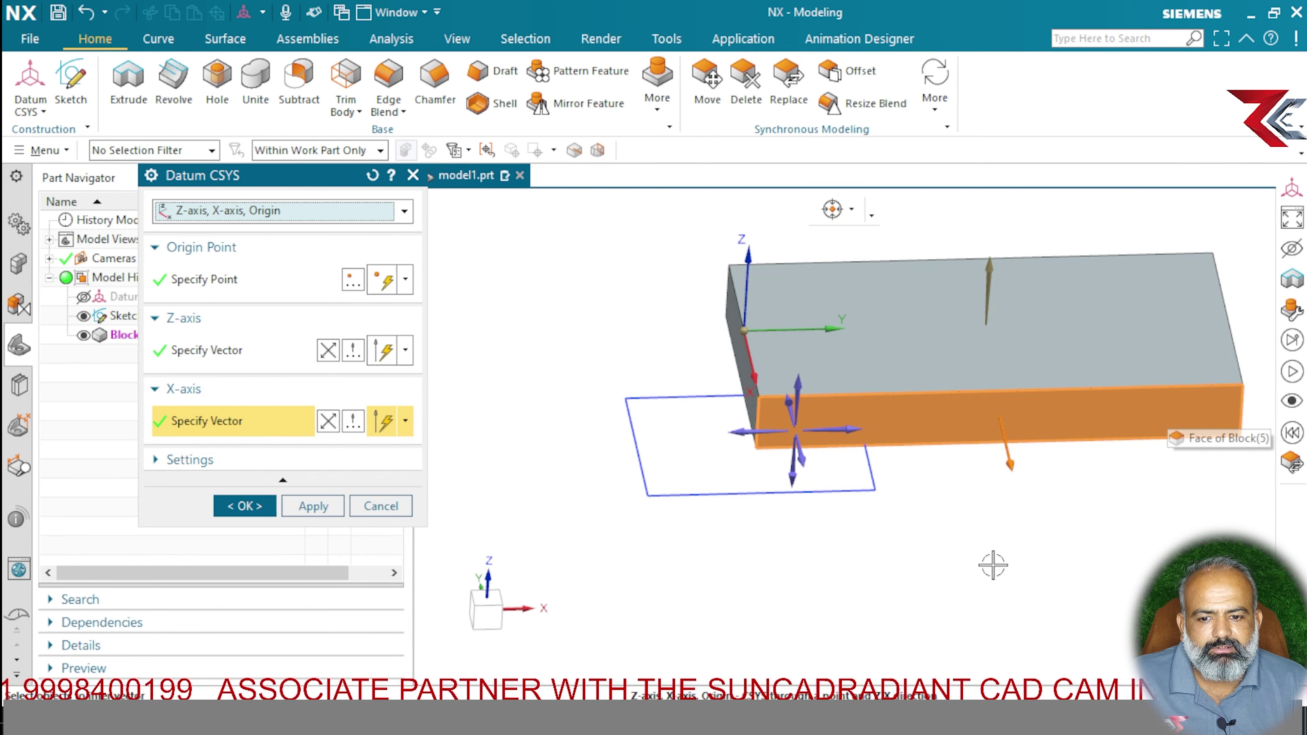
middle_click_drag(966, 557, 980, 558)
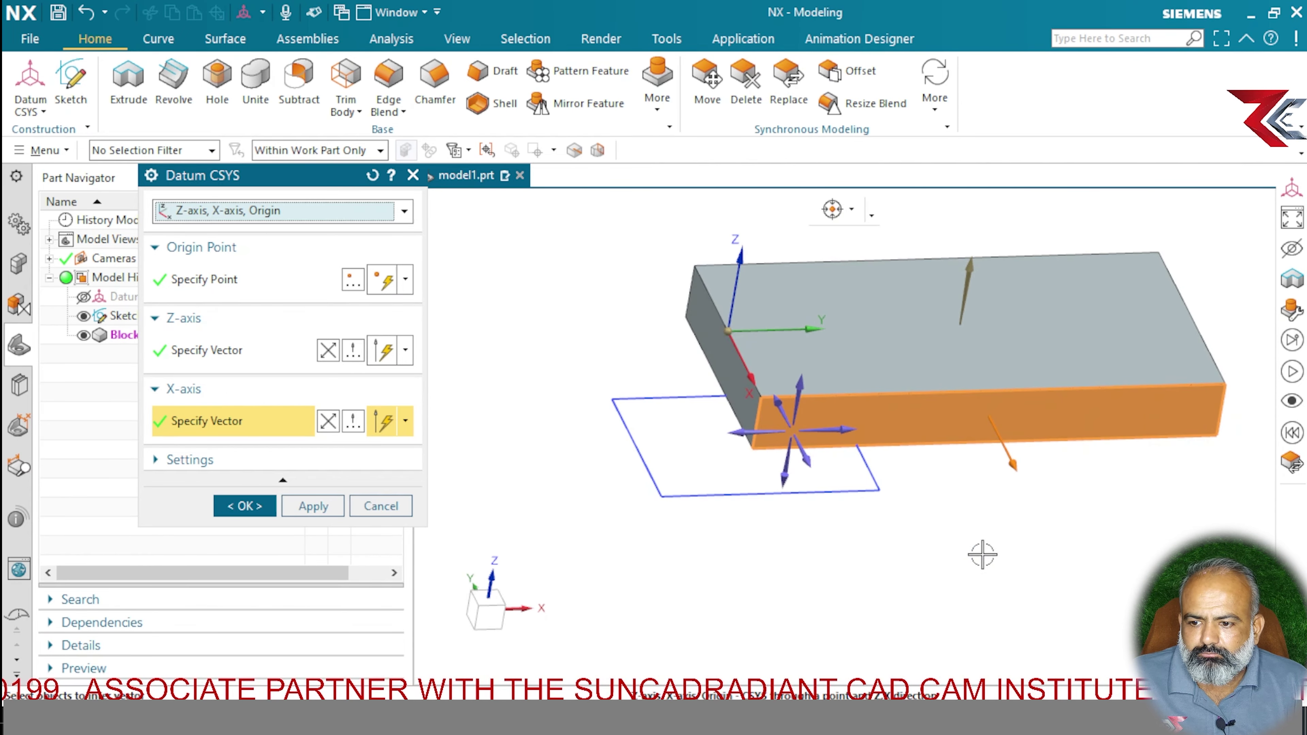
Preview a CSYS of Object coordinate system on the block's top face, then on its front face, and inspect the axes from different angles
left_click(206, 216)
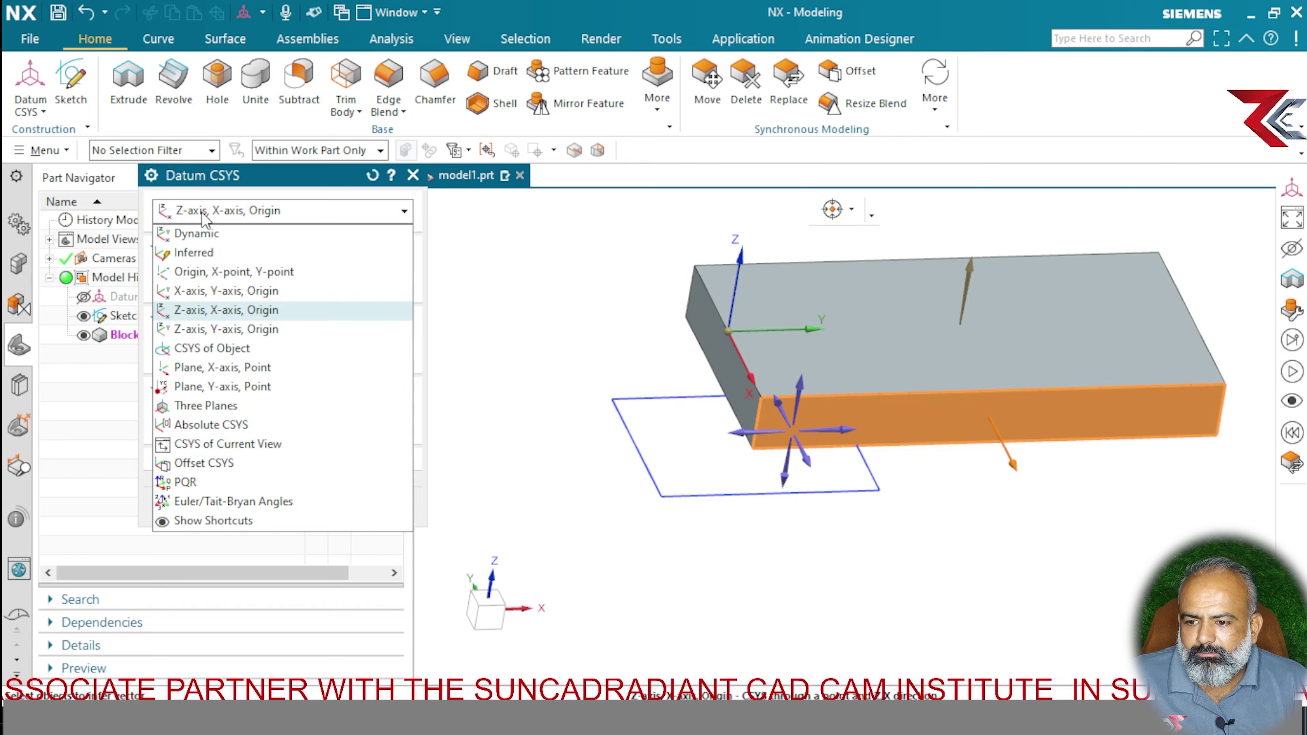
left_click(201, 332)
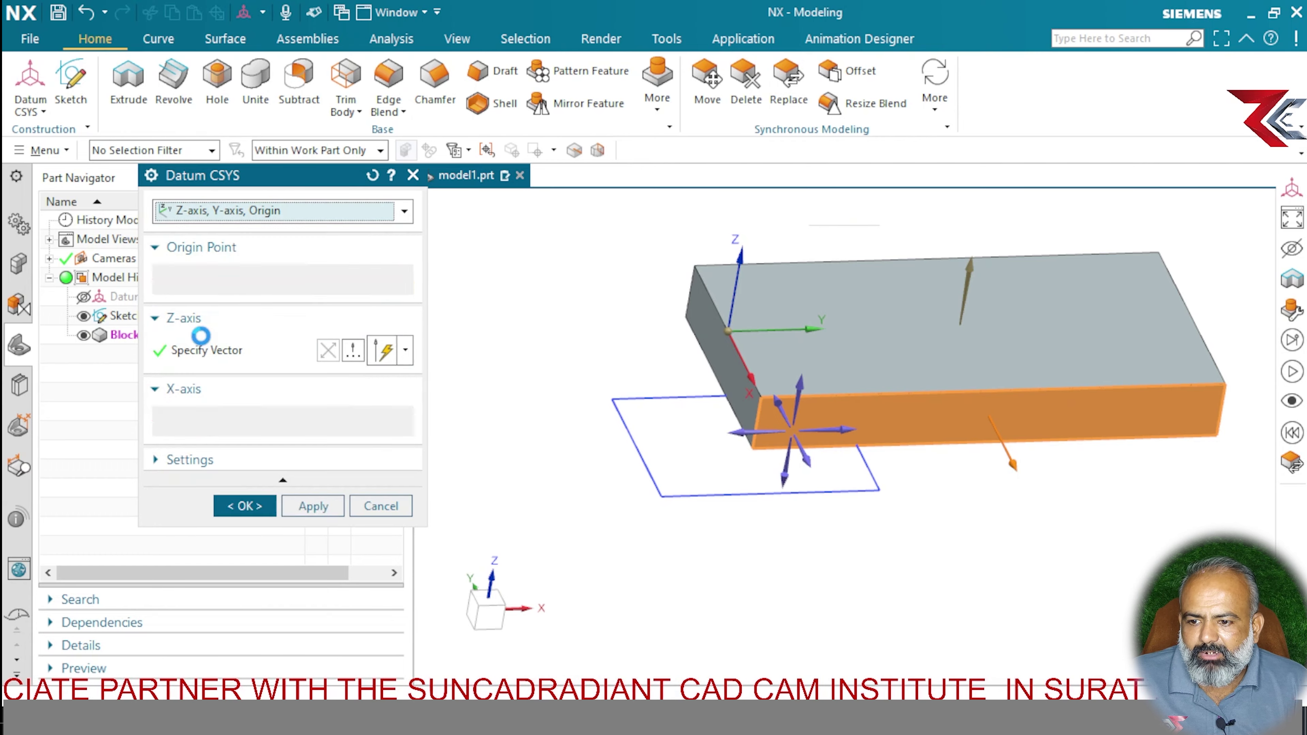
left_click(211, 217)
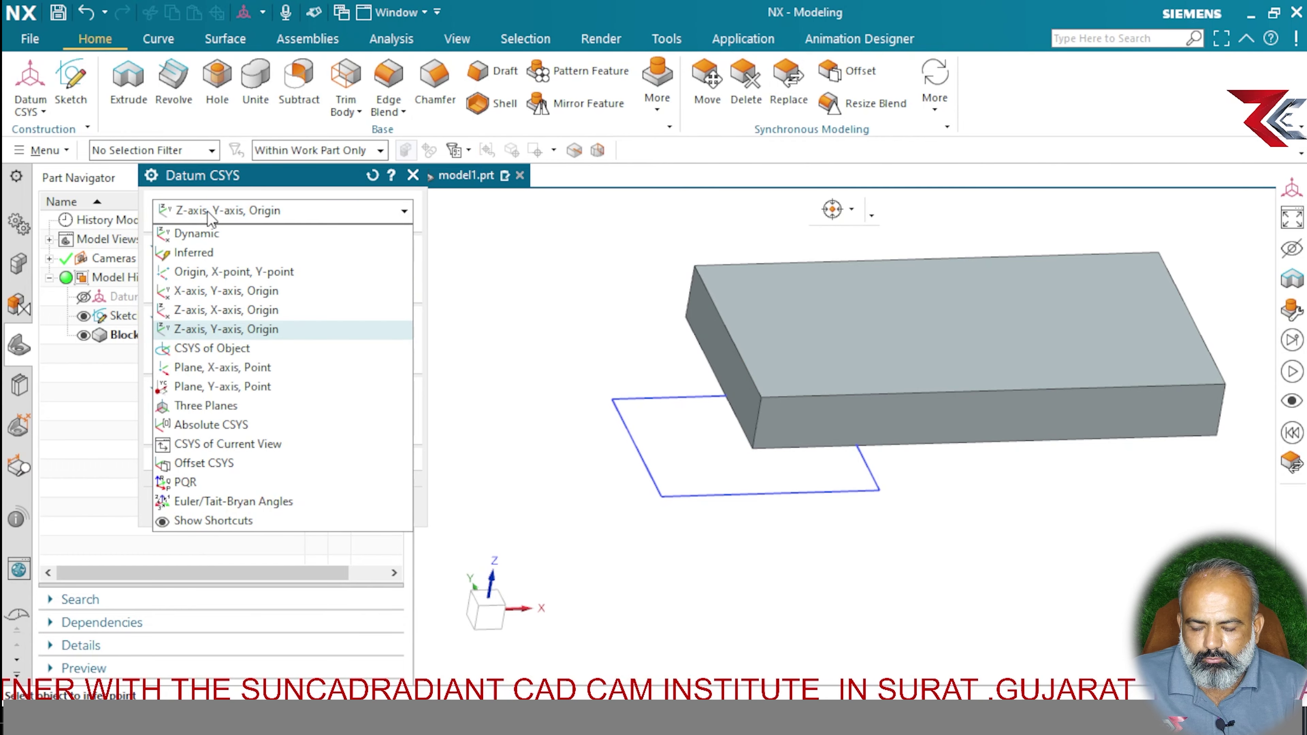
left_click(244, 351)
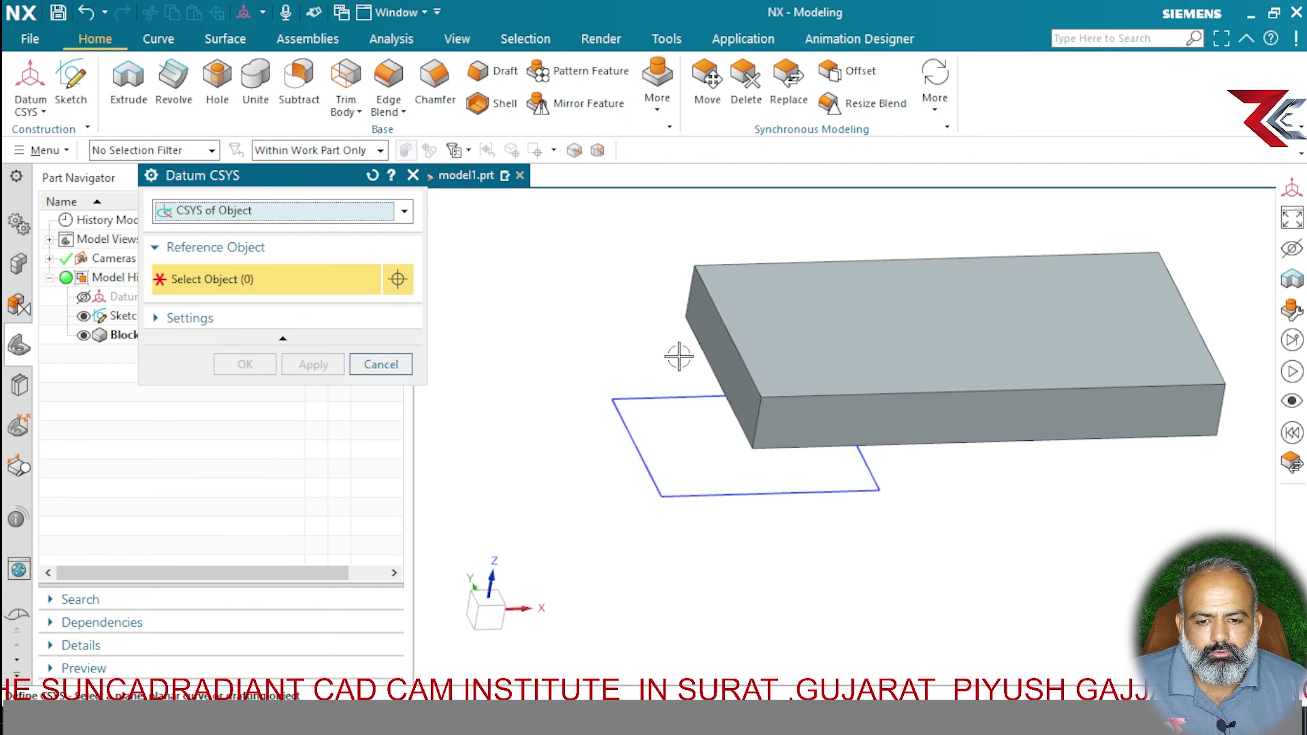
left_click(968, 314)
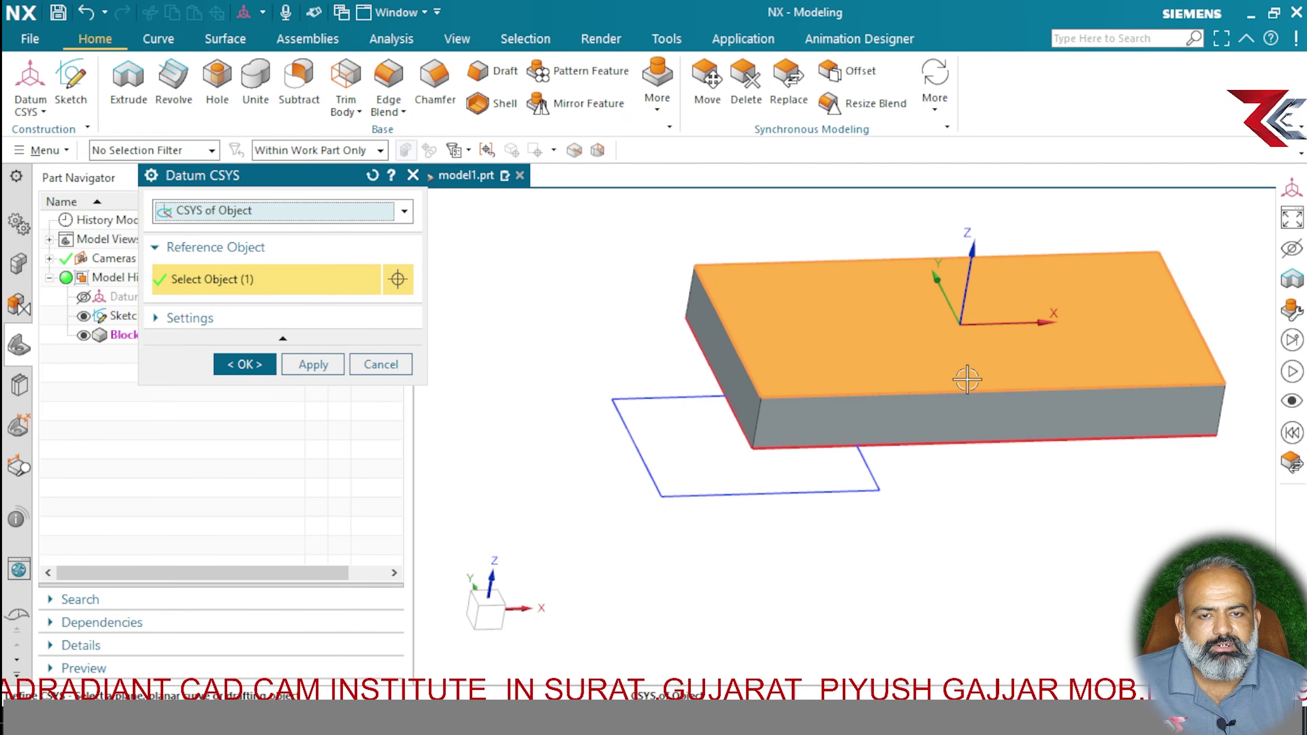
left_click(972, 430)
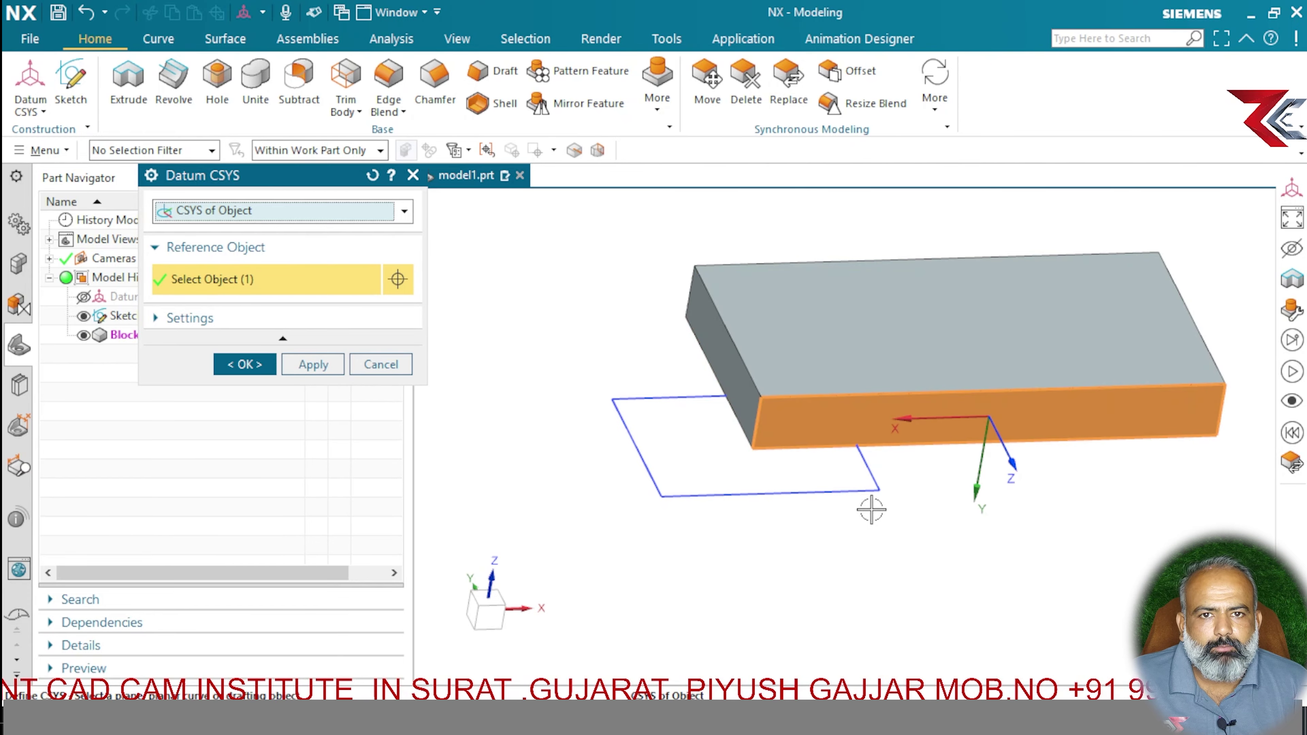
middle_click_drag(871, 509, 852, 527)
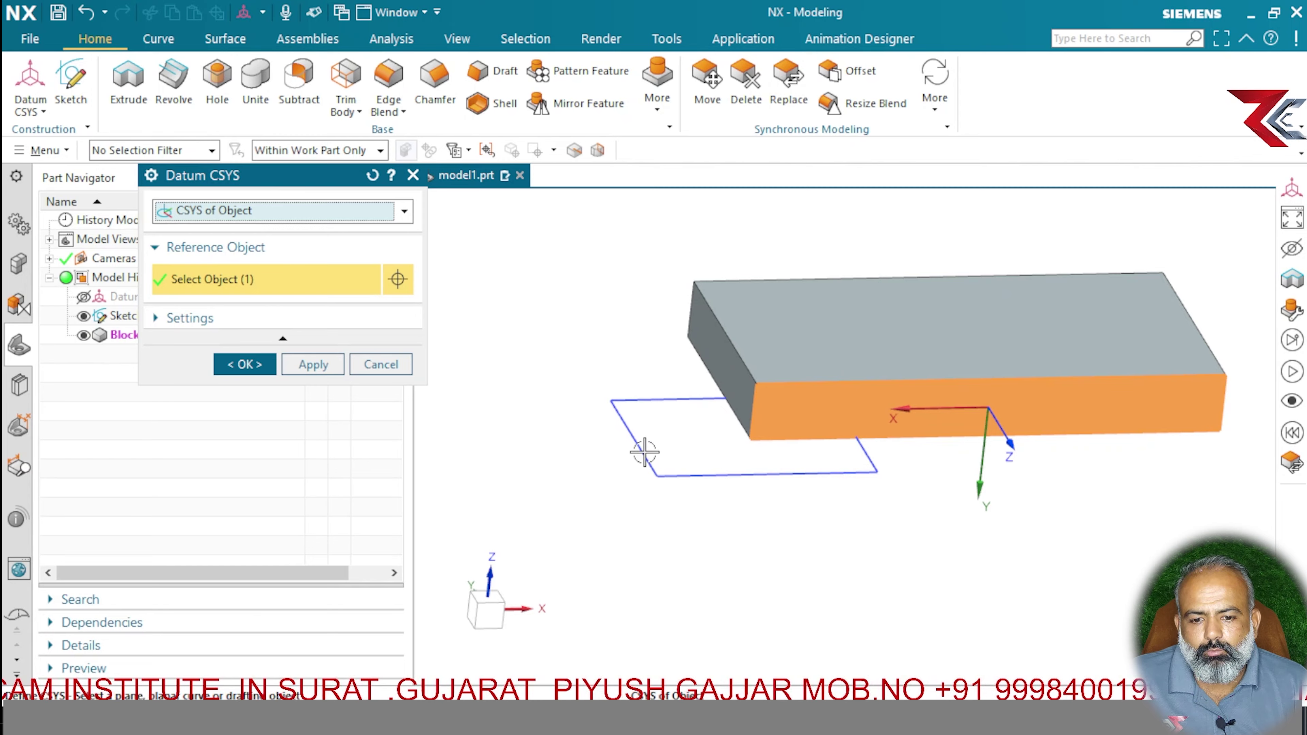
middle_click_drag(645, 452, 659, 458)
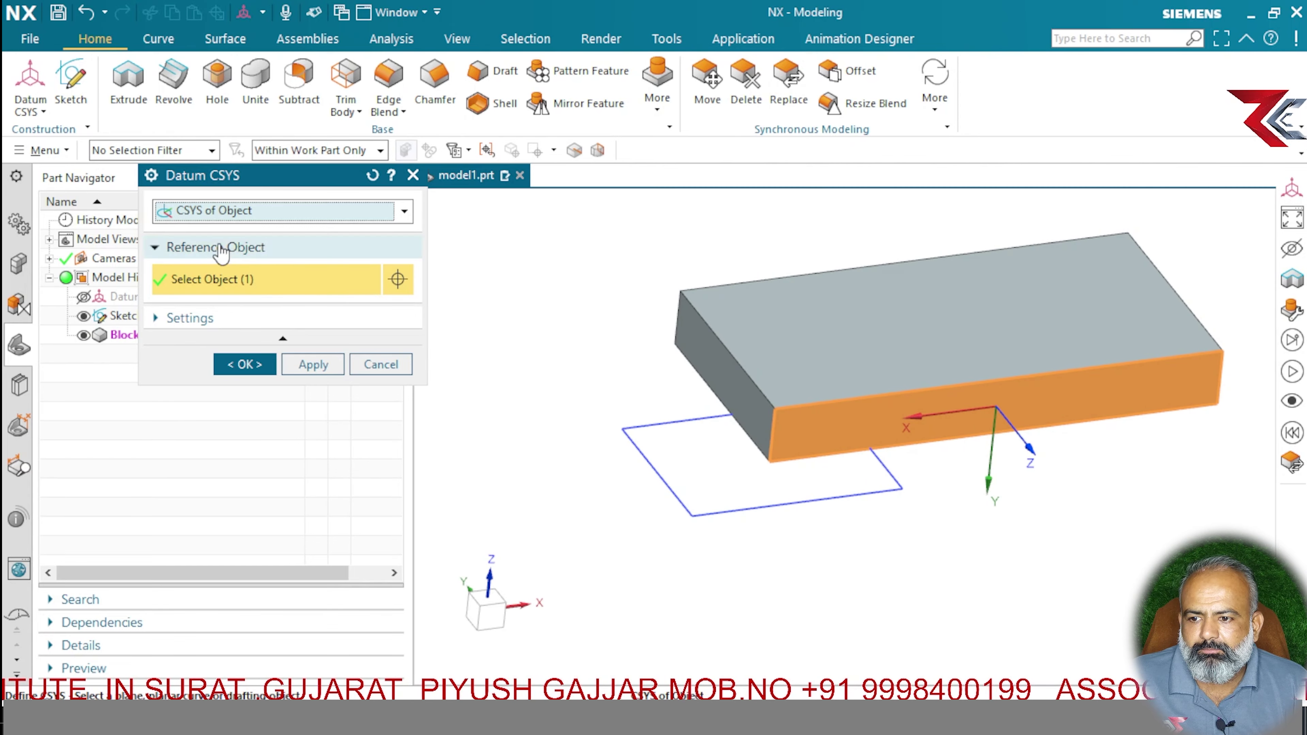
Create a Plane, X-axis, Point coordinate system using the block's top face as plane, the front face normal for X and the top front-left corner as origin
left_click(232, 211)
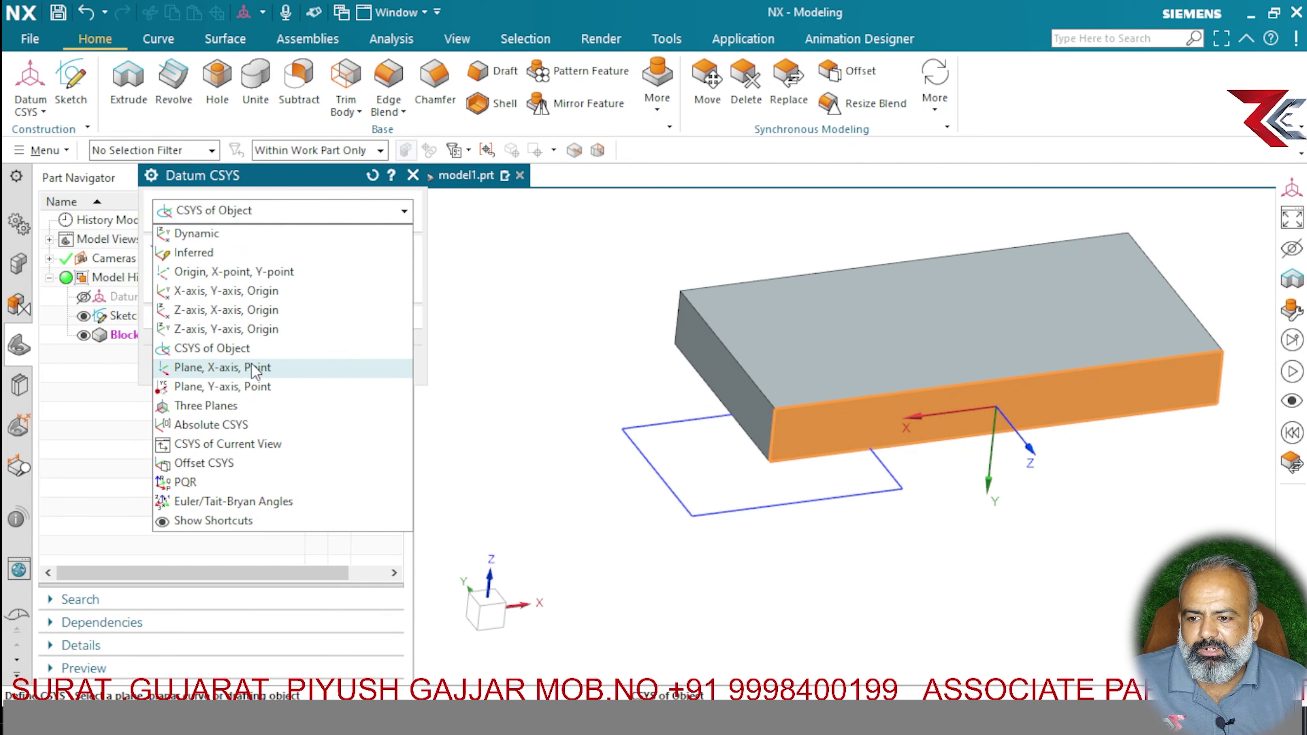
left_click(291, 375)
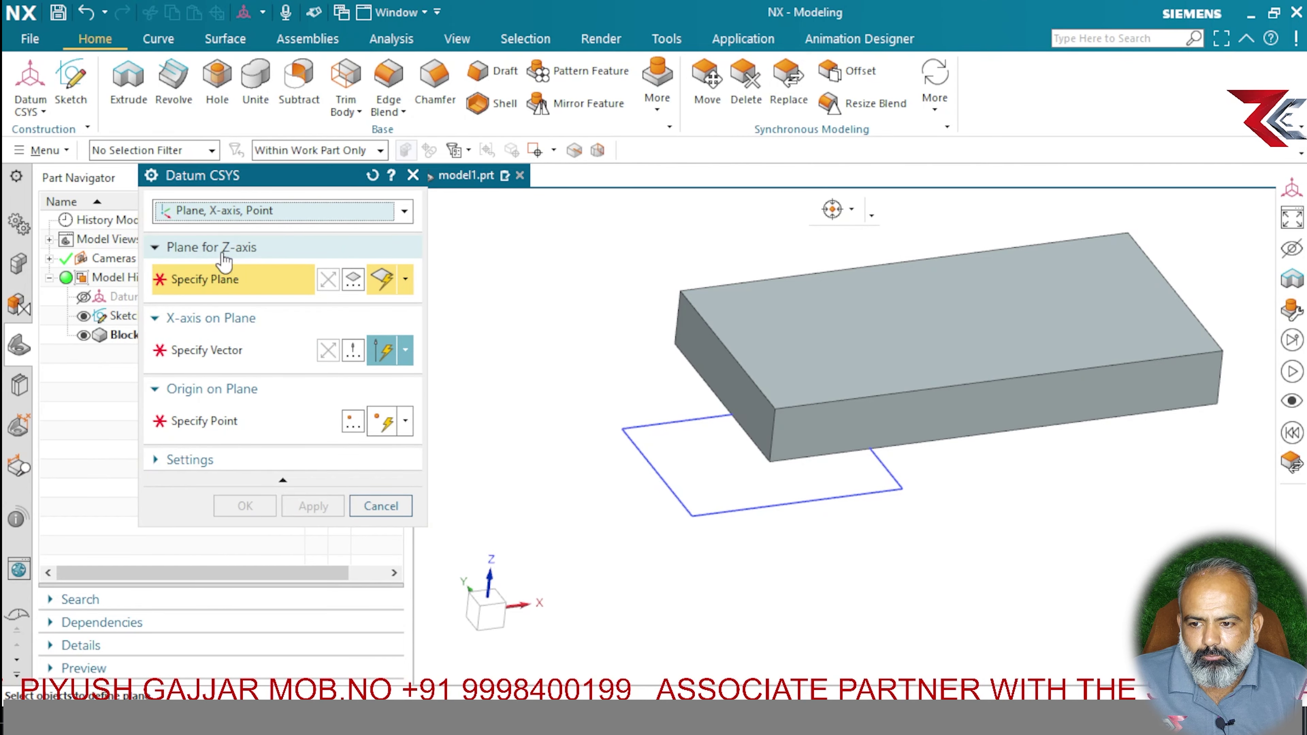
left_click(836, 338)
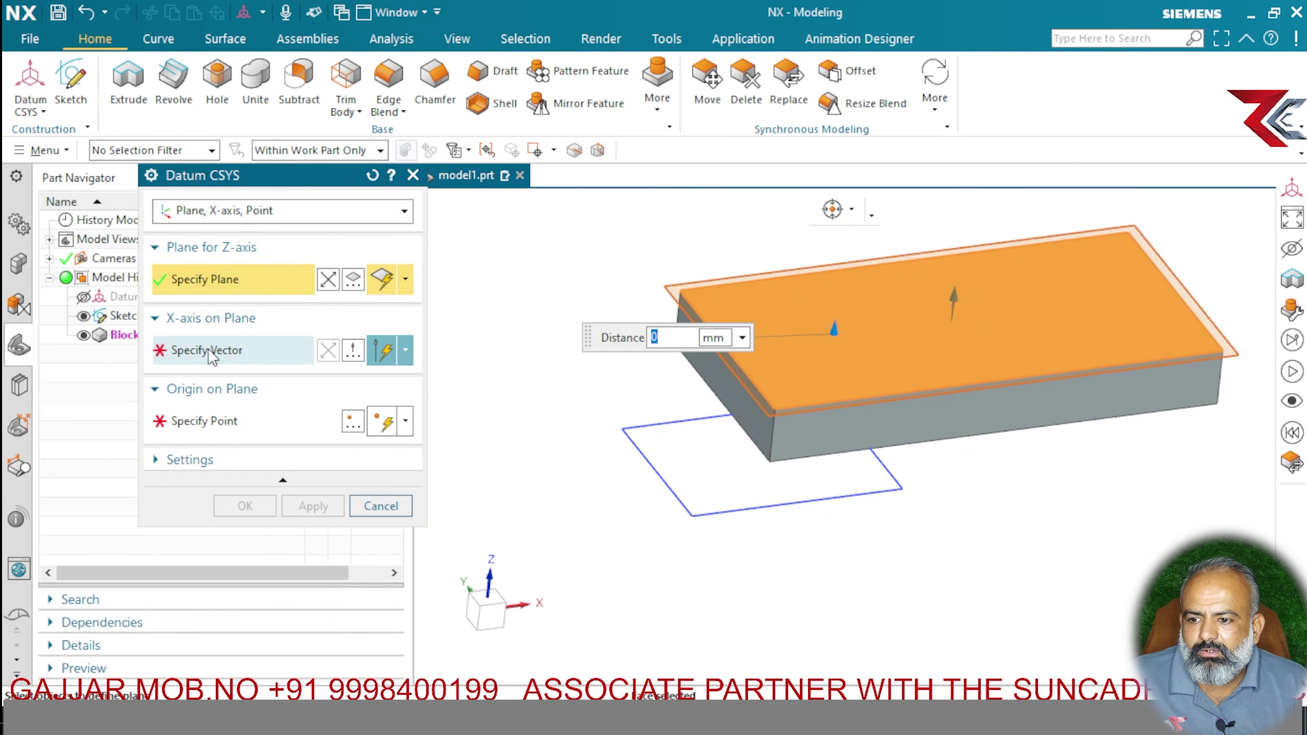
left_click(208, 355)
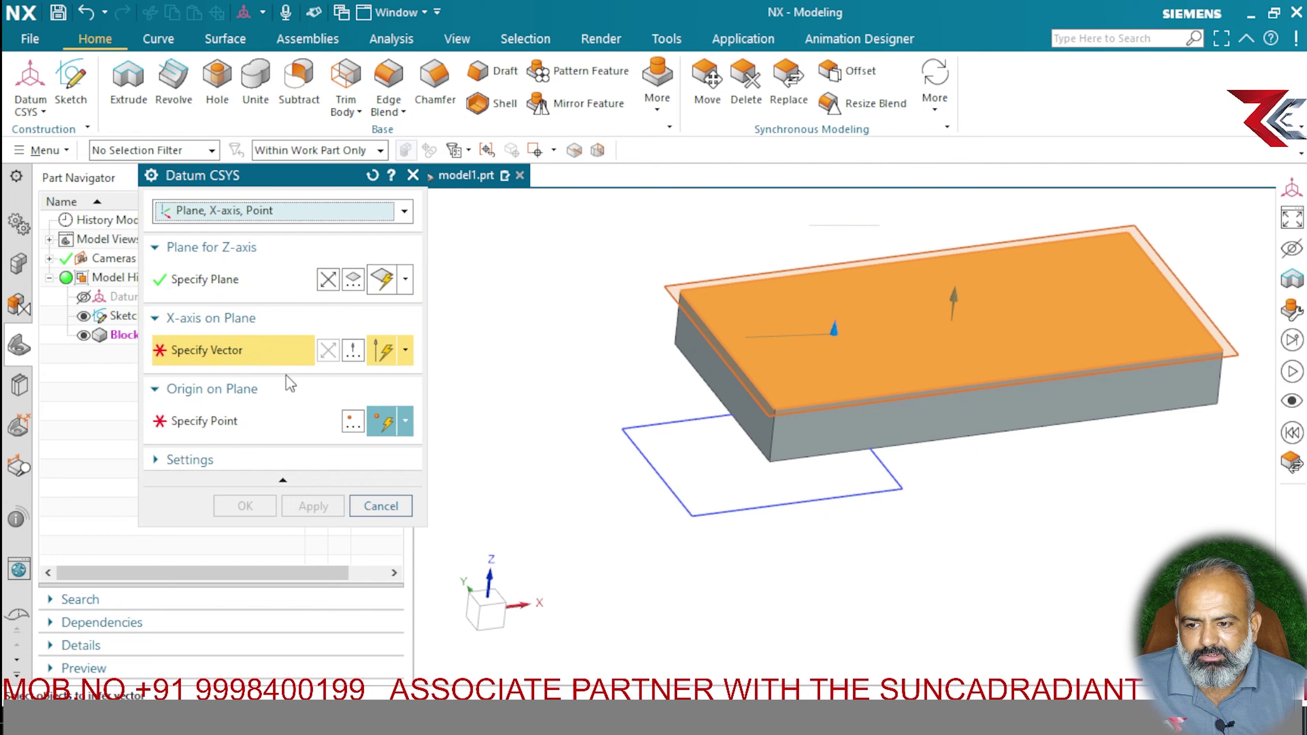
left_click(998, 412)
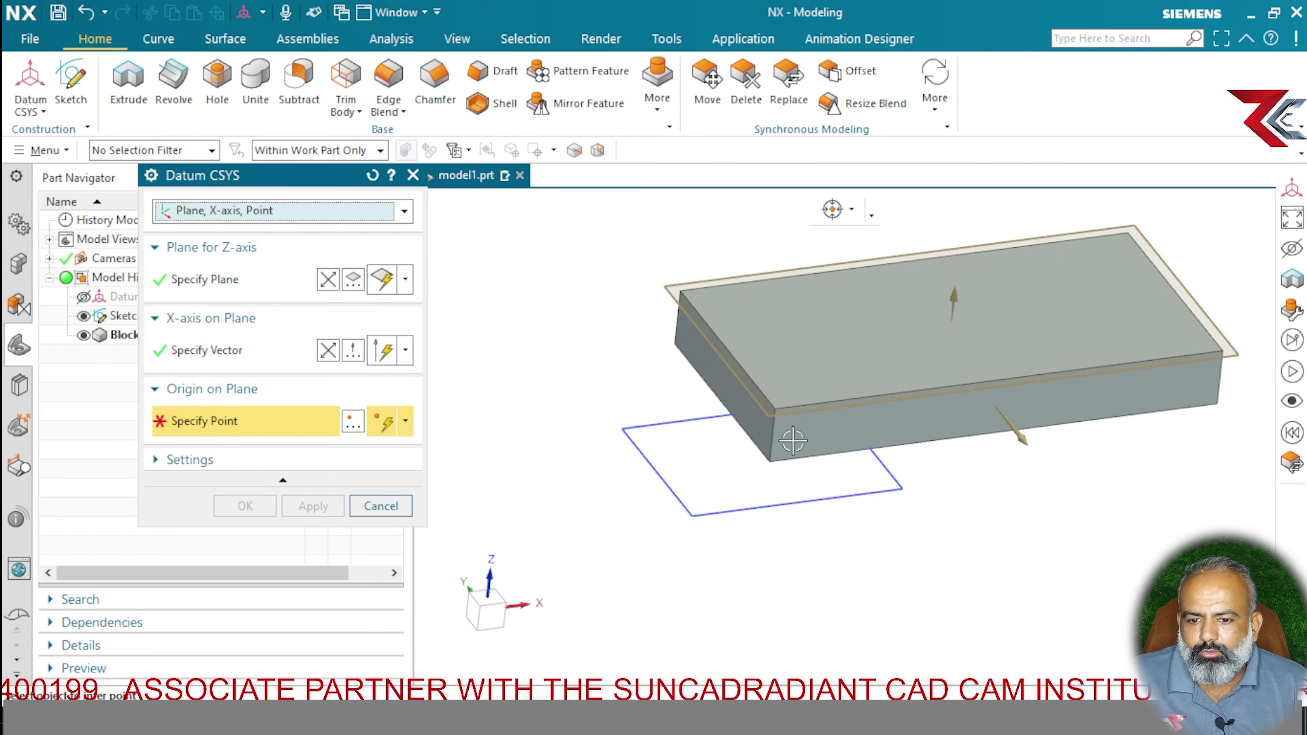
left_click(776, 409)
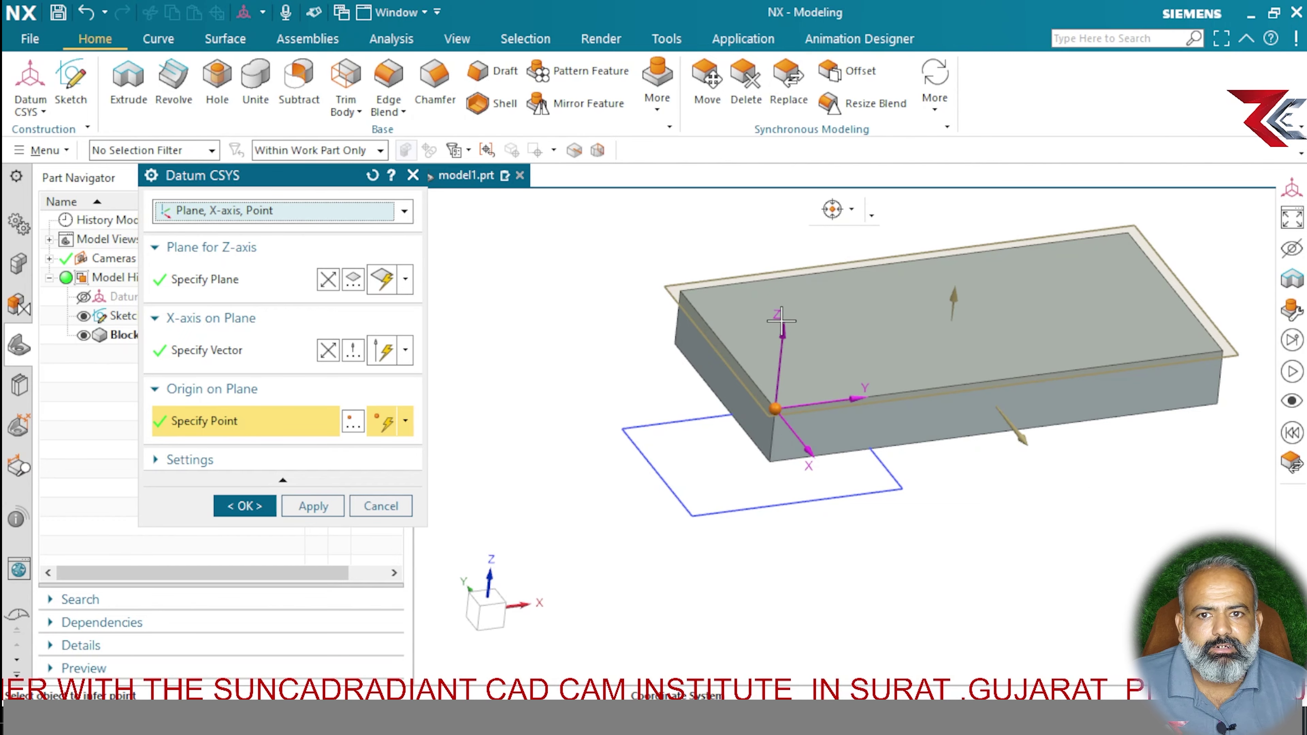
left_click(257, 210)
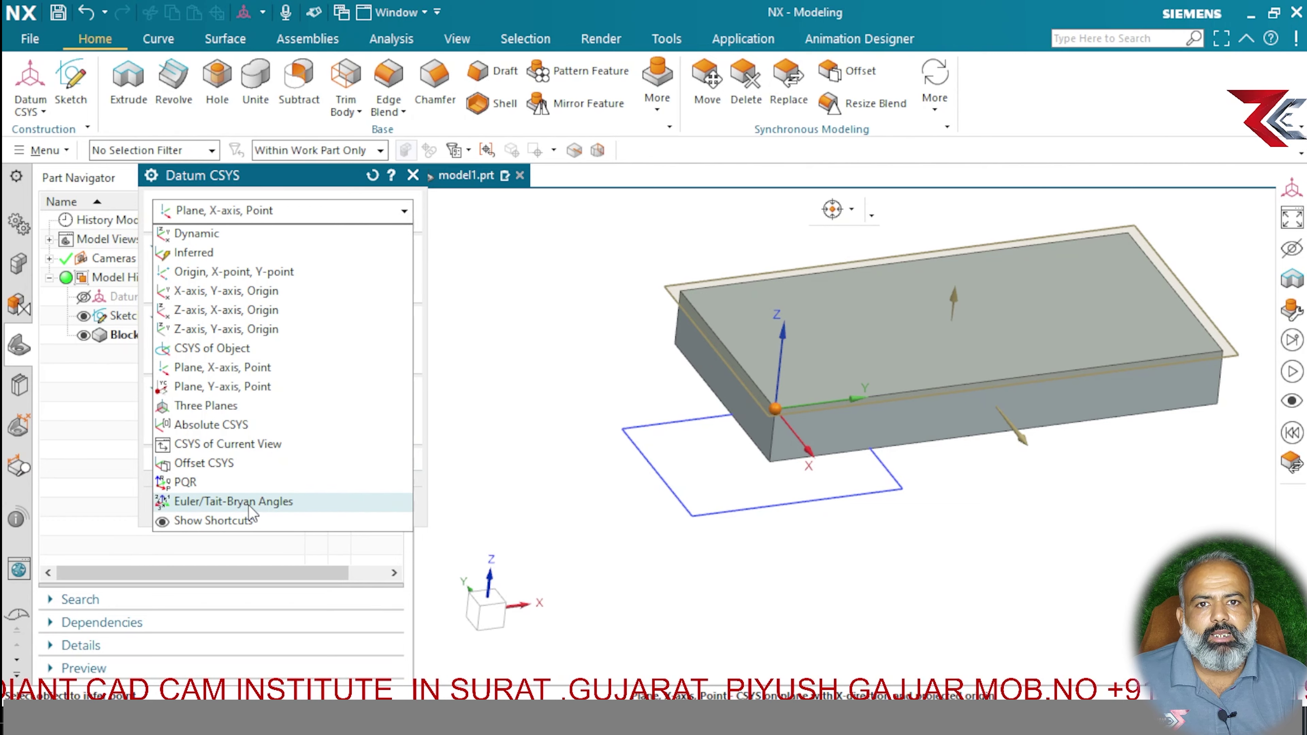
left_click(265, 180)
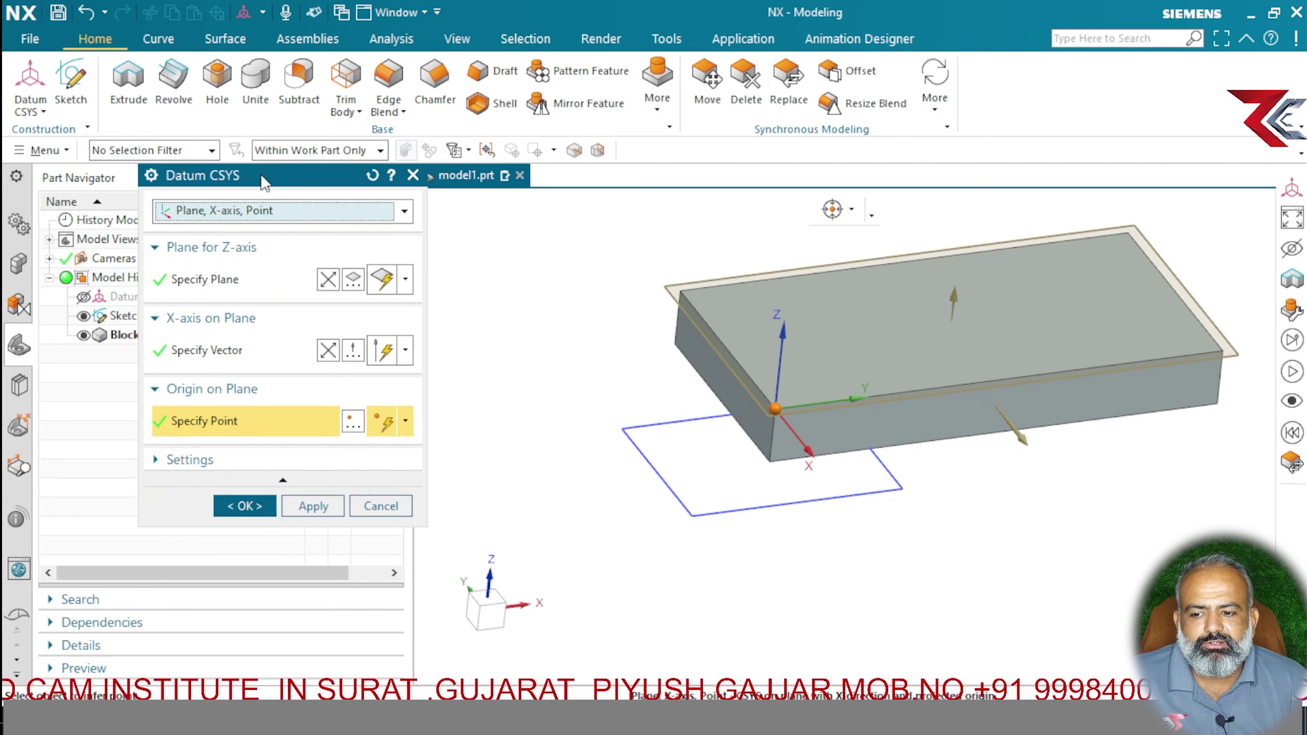
left_click(245, 506)
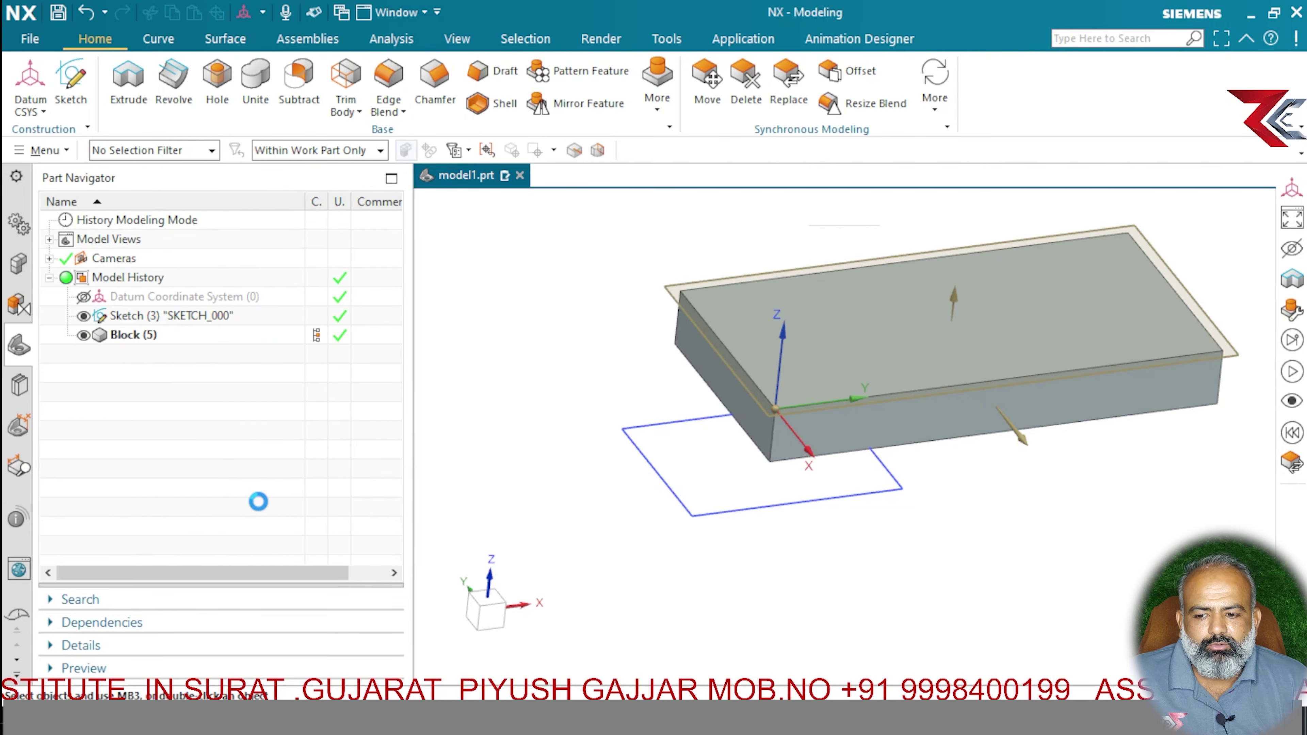
Show the hidden original datum coordinate system and compare it with the one at the block's top corner from different angles
middle_click_drag(677, 459, 1061, 407)
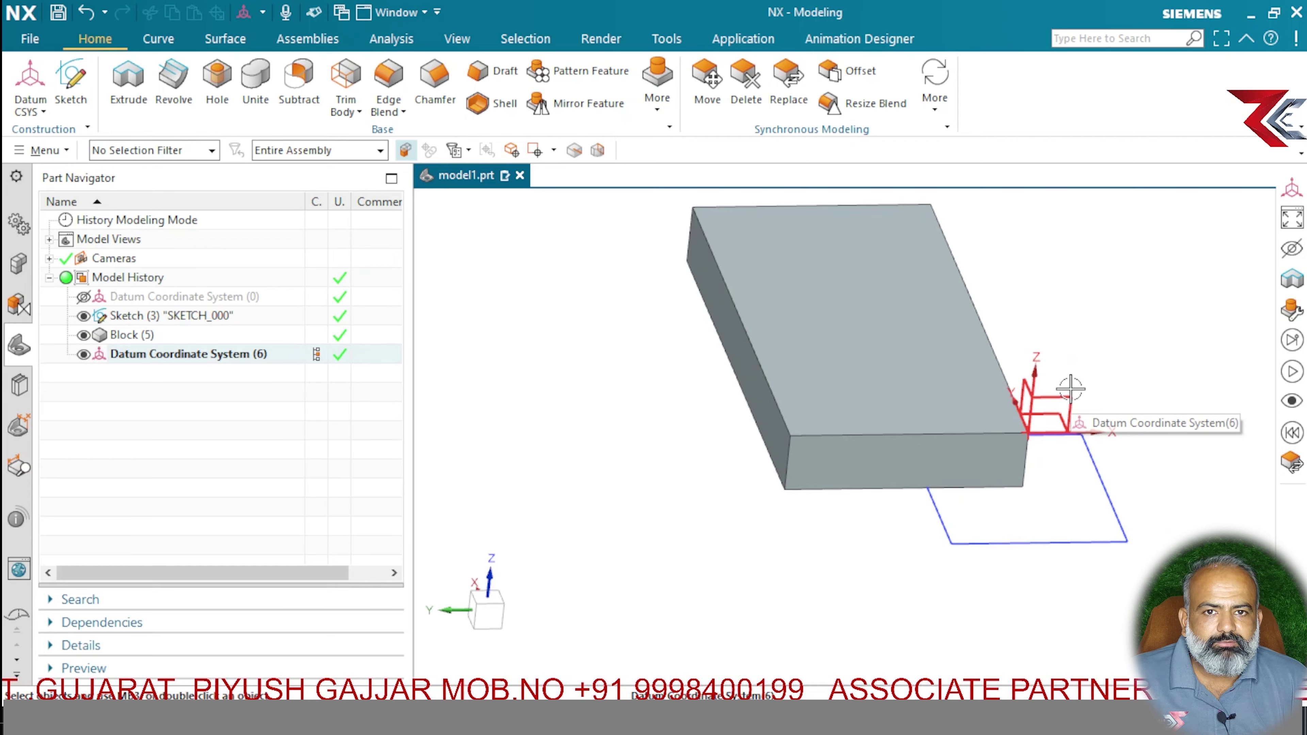
middle_click_drag(975, 465, 666, 432)
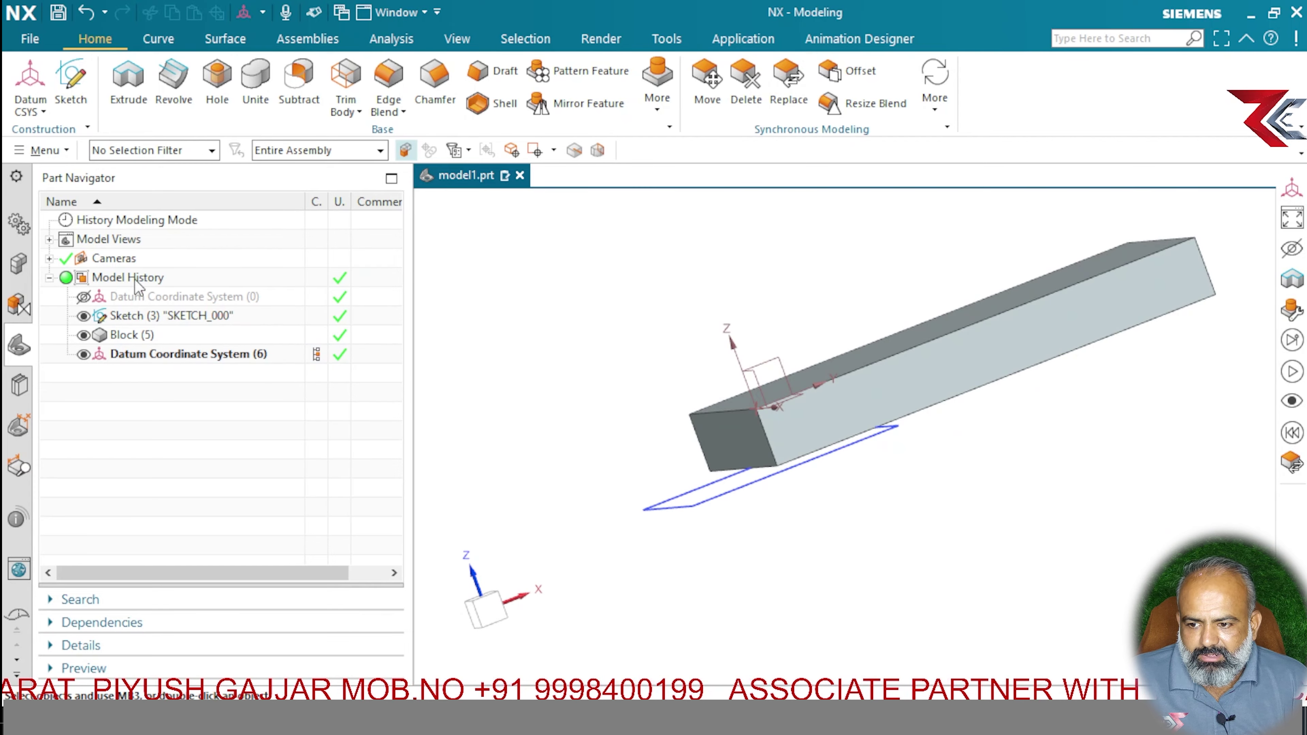
left_click(84, 297)
middle_click_drag(860, 519, 999, 592)
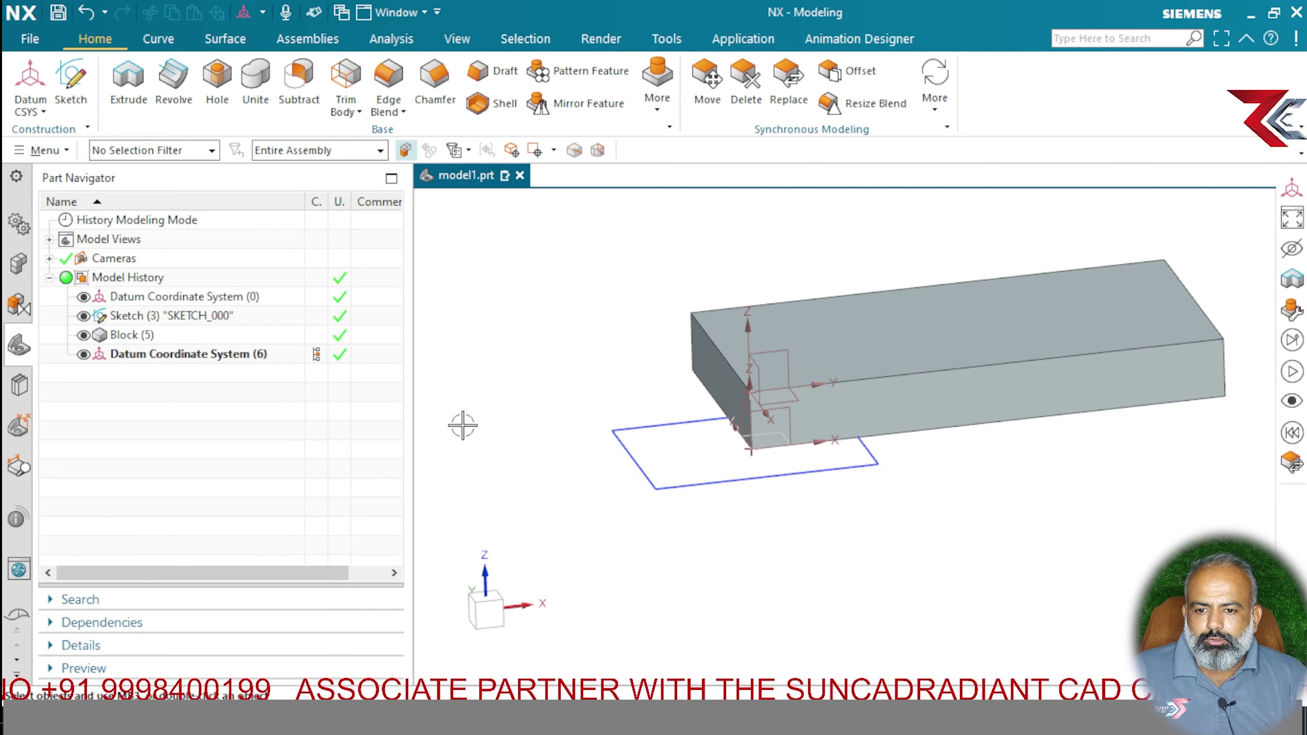
Delete the datum coordinate system at the block's top corner and the rectangular sketch at its base
middle_click_drag(462, 426, 999, 464)
right_click(589, 389)
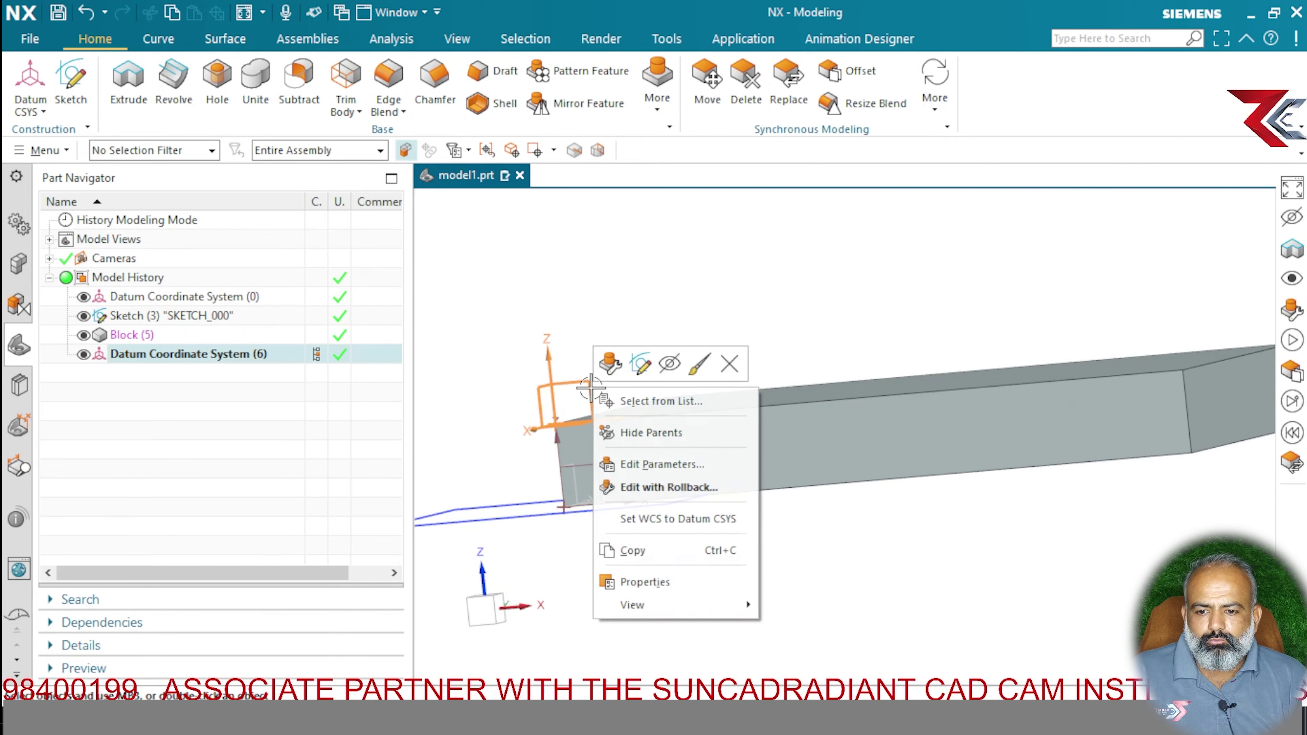
left_click(731, 364)
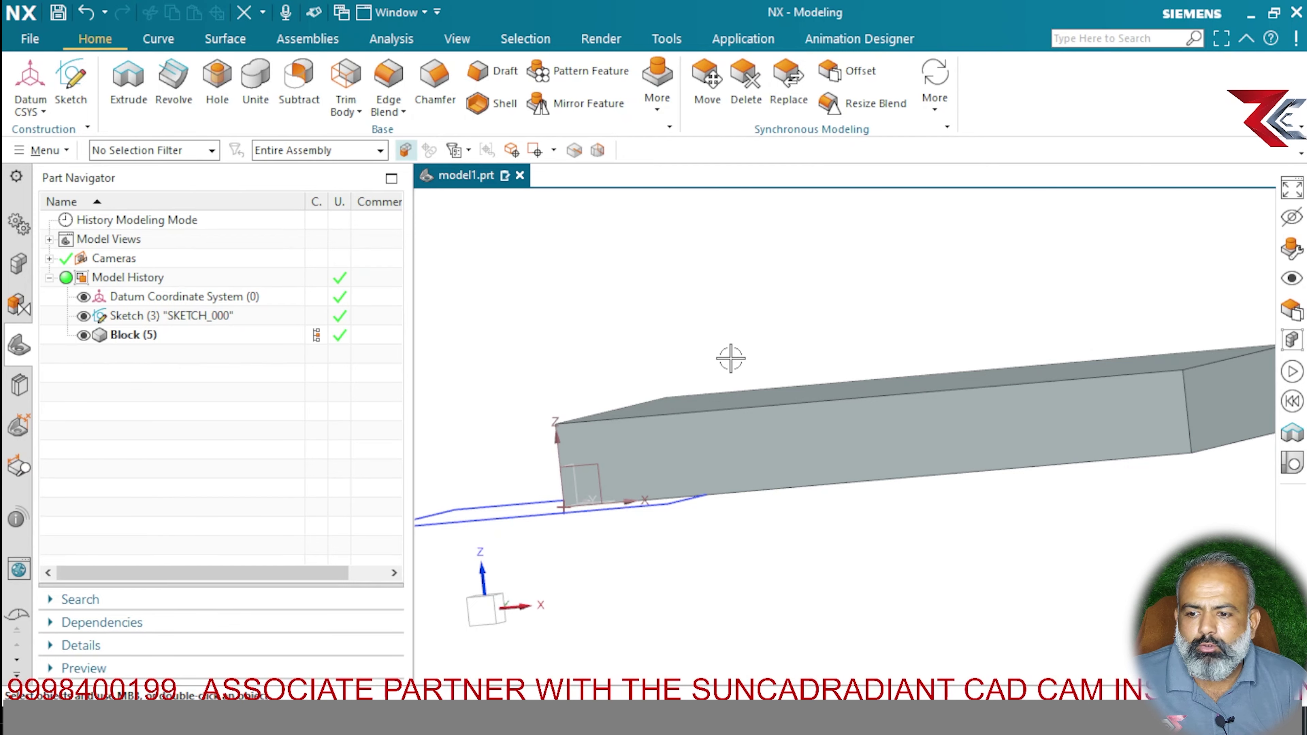
scroll(750, 350, "down", 3)
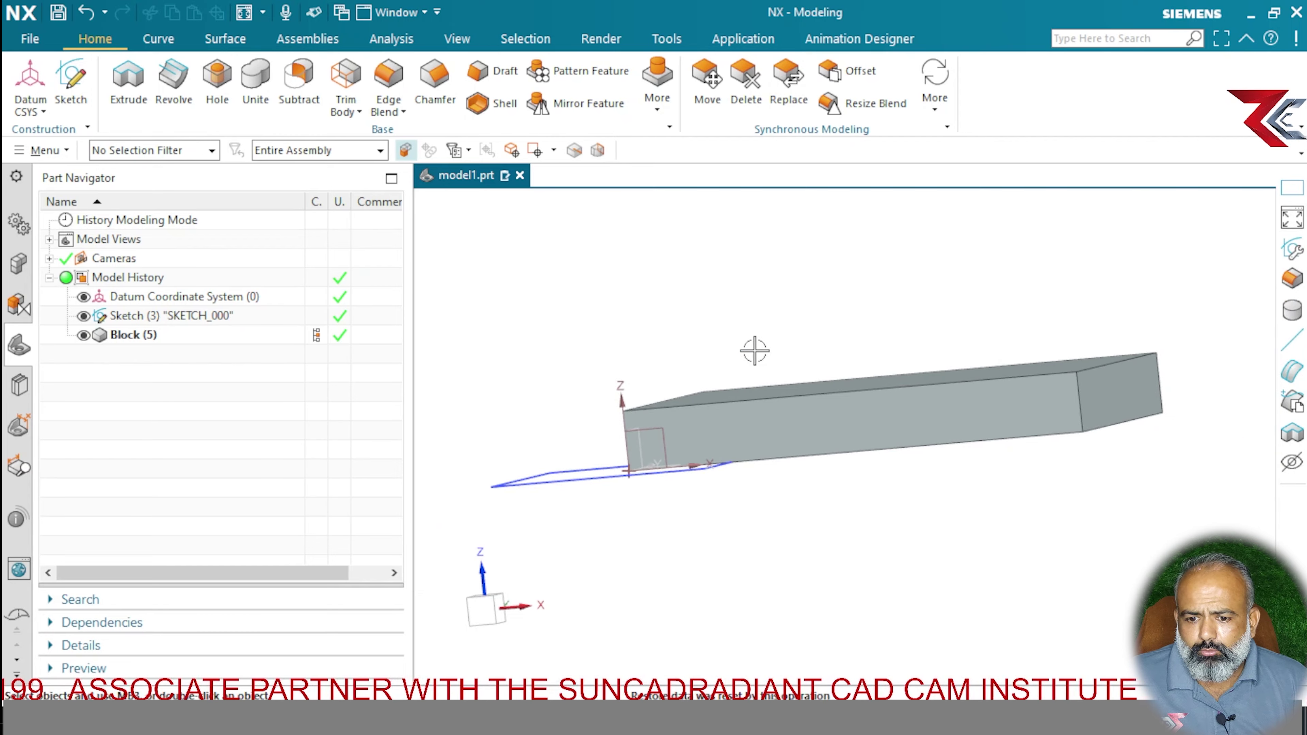
middle_click_drag(754, 351, 797, 375)
right_click(589, 559)
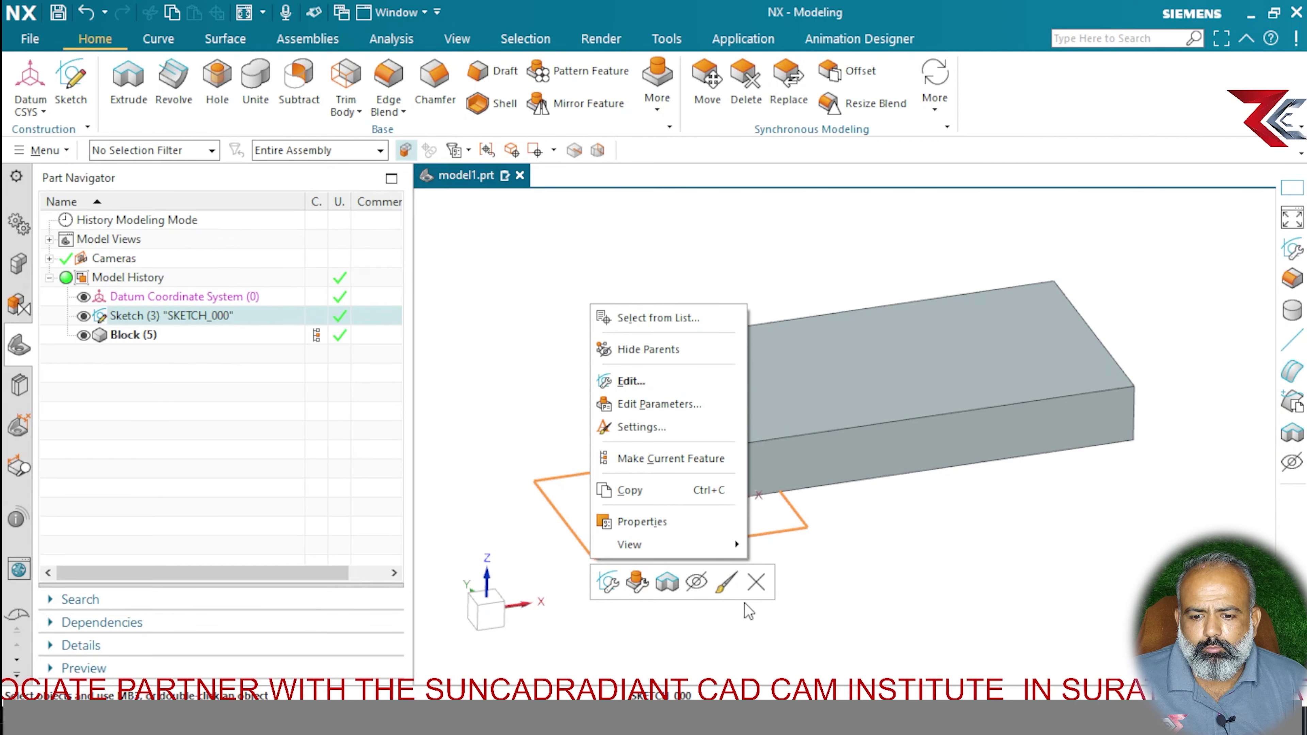
left_click(755, 583)
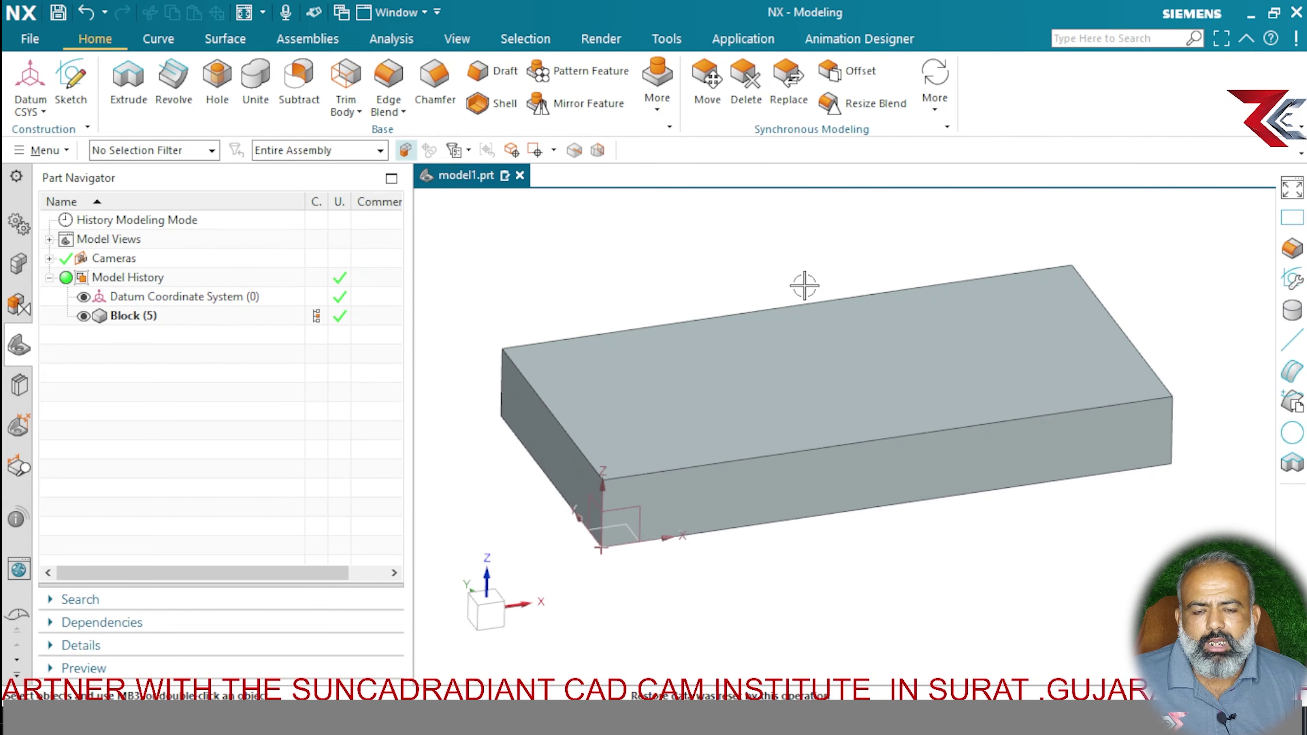
mouse_move(806, 285)
middle_mouse_down()
mouse_move(813, 296)
mouse_move(793, 284)
mouse_move(837, 266)
middle_mouse_up()
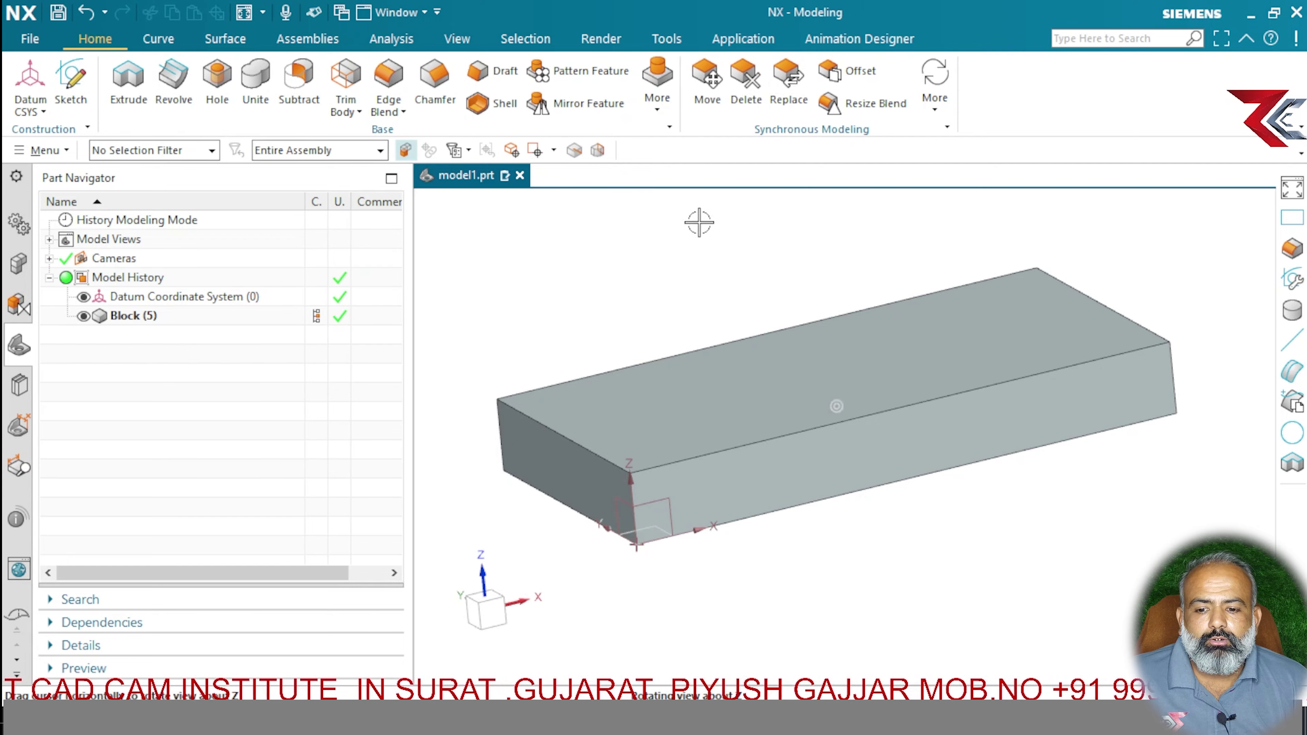
mouse_move(698, 222)
middle_mouse_down()
mouse_move(820, 298)
mouse_move(722, 325)
middle_mouse_up()
key("ctrl+f")
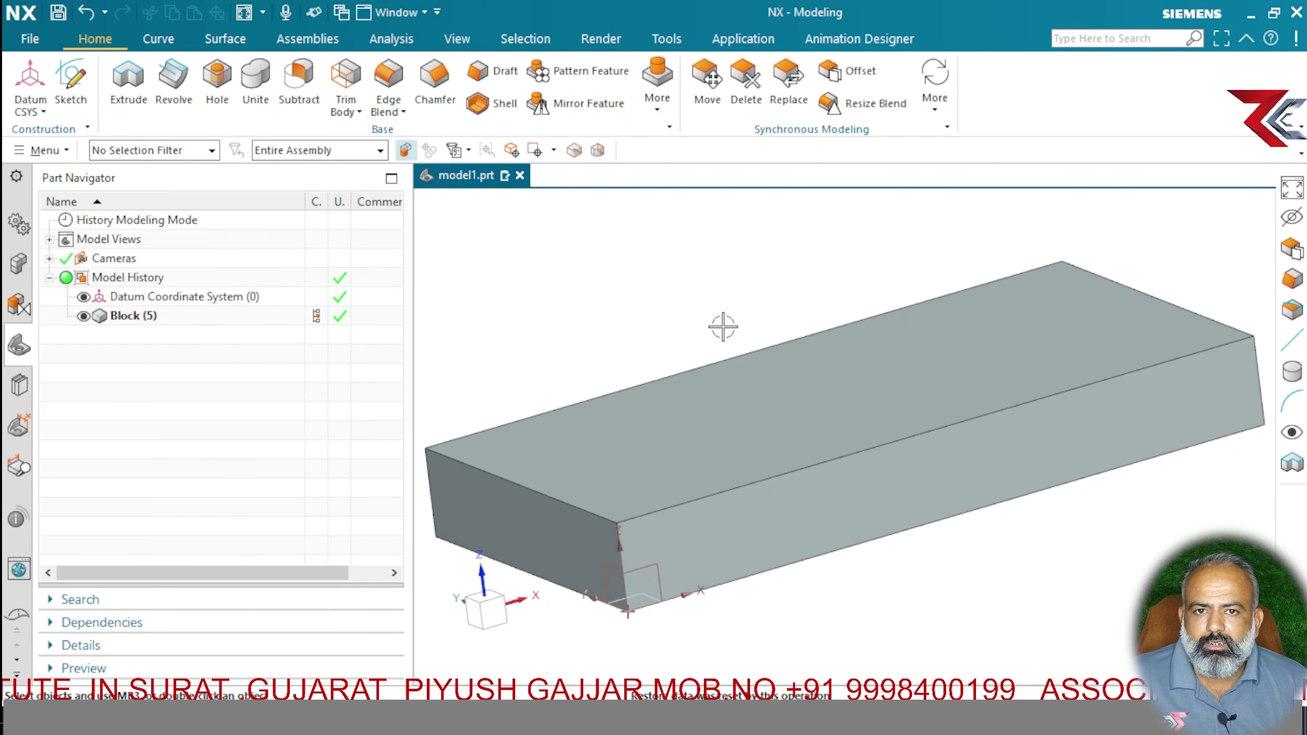